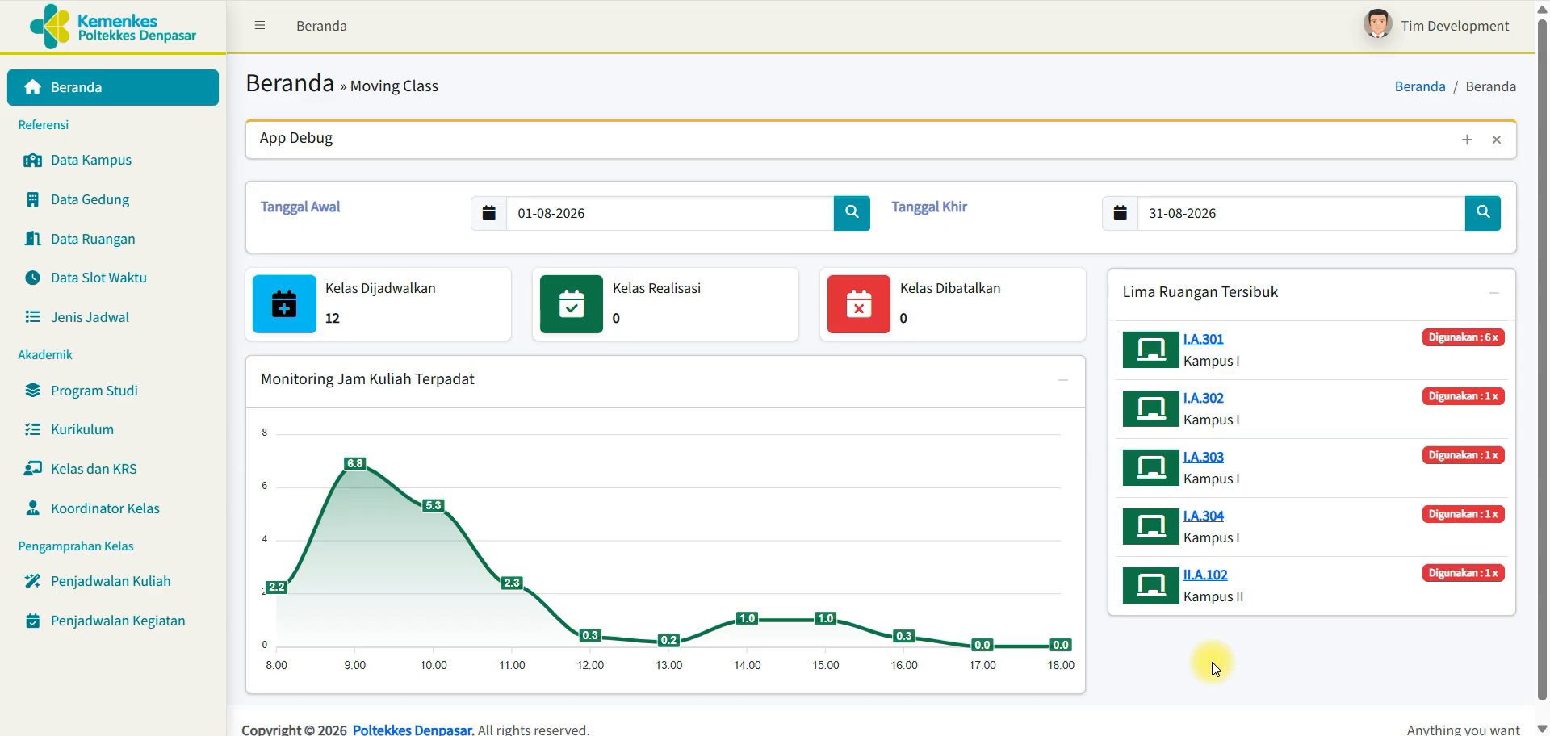
# Step: Open the Penjadwalan Kuliah page, glance at Penjadwalan Kegiatan, and view the study program choices for the lecture schedule list
pyautogui.click(118, 588)
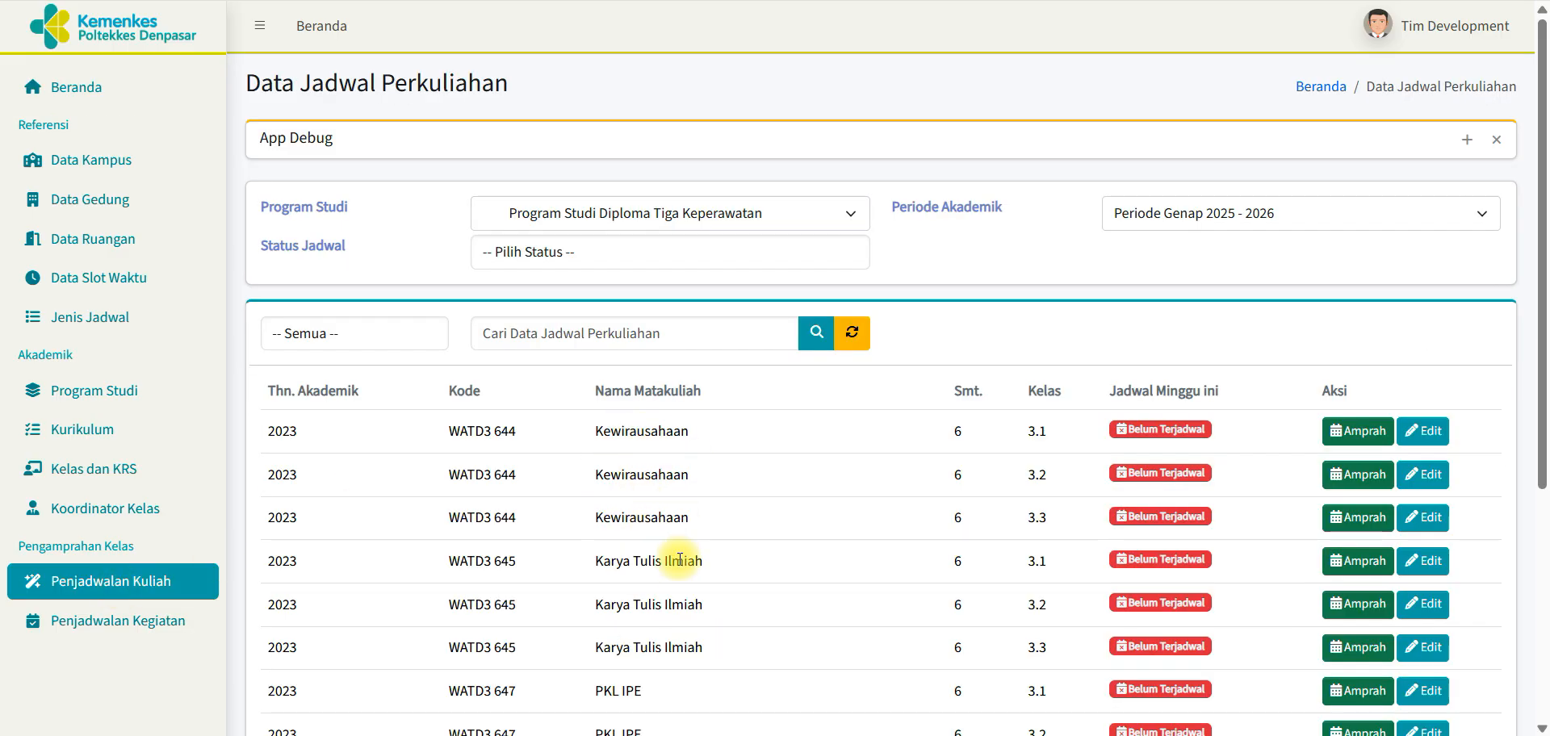
pyautogui.click(124, 620)
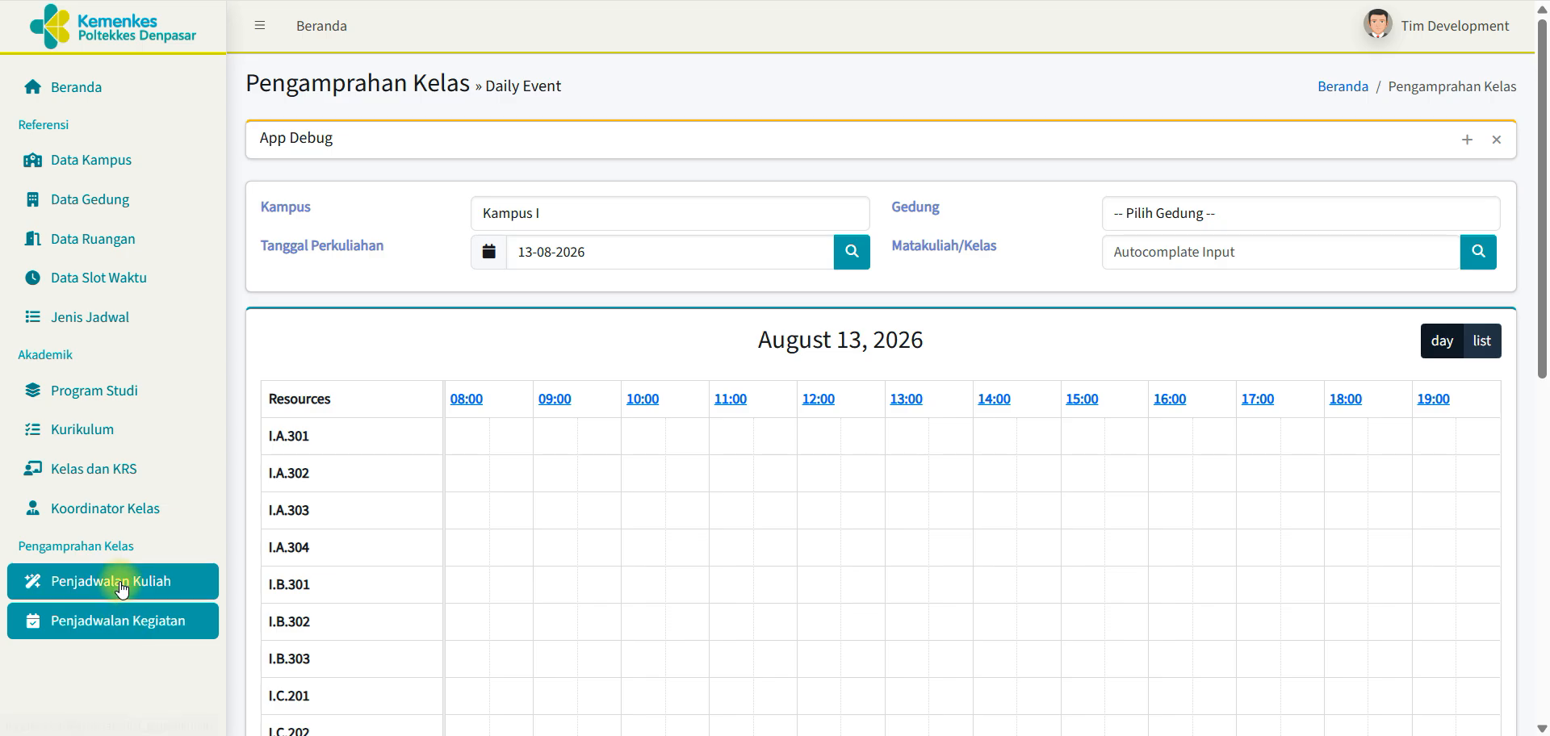
pyautogui.click(120, 582)
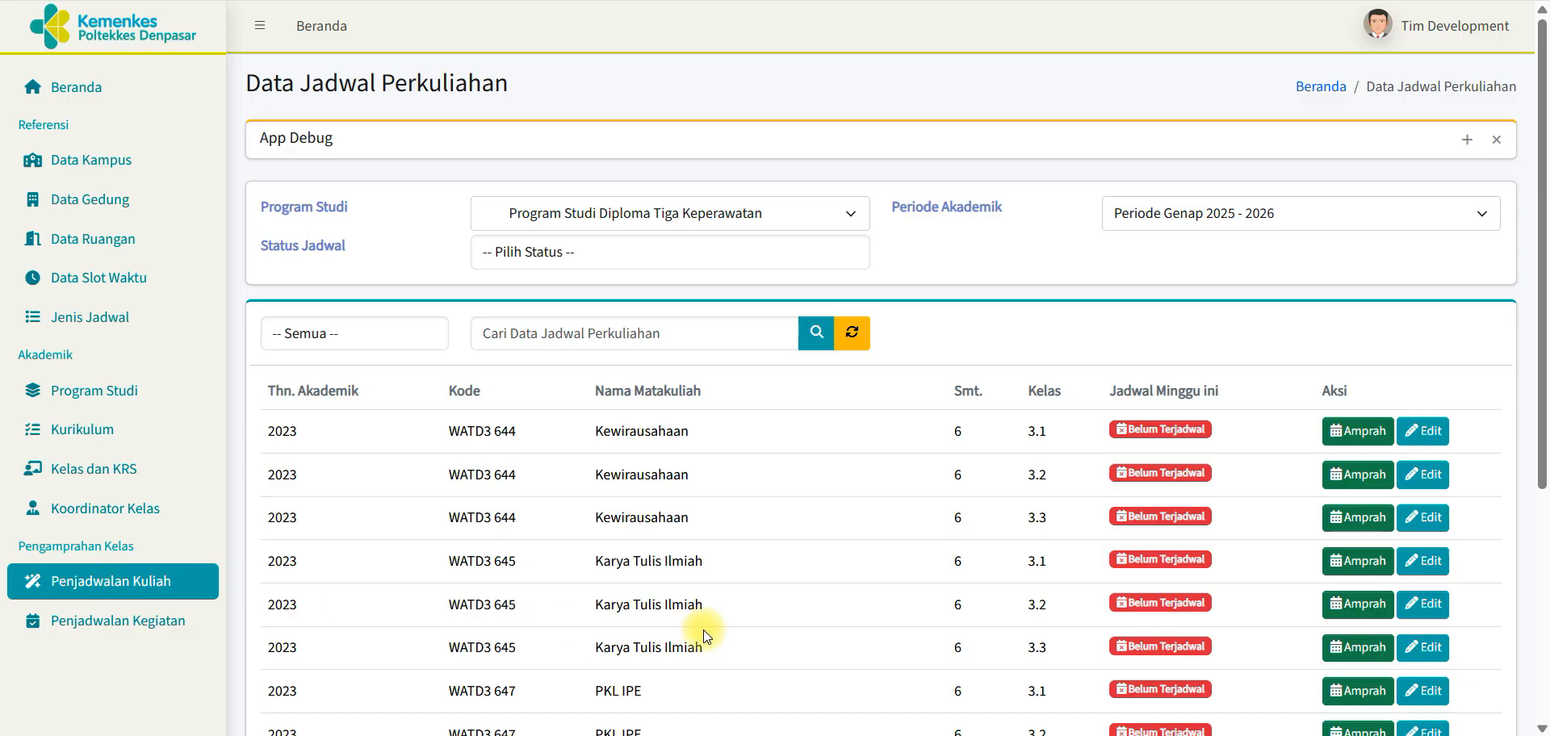
pyautogui.click(851, 222)
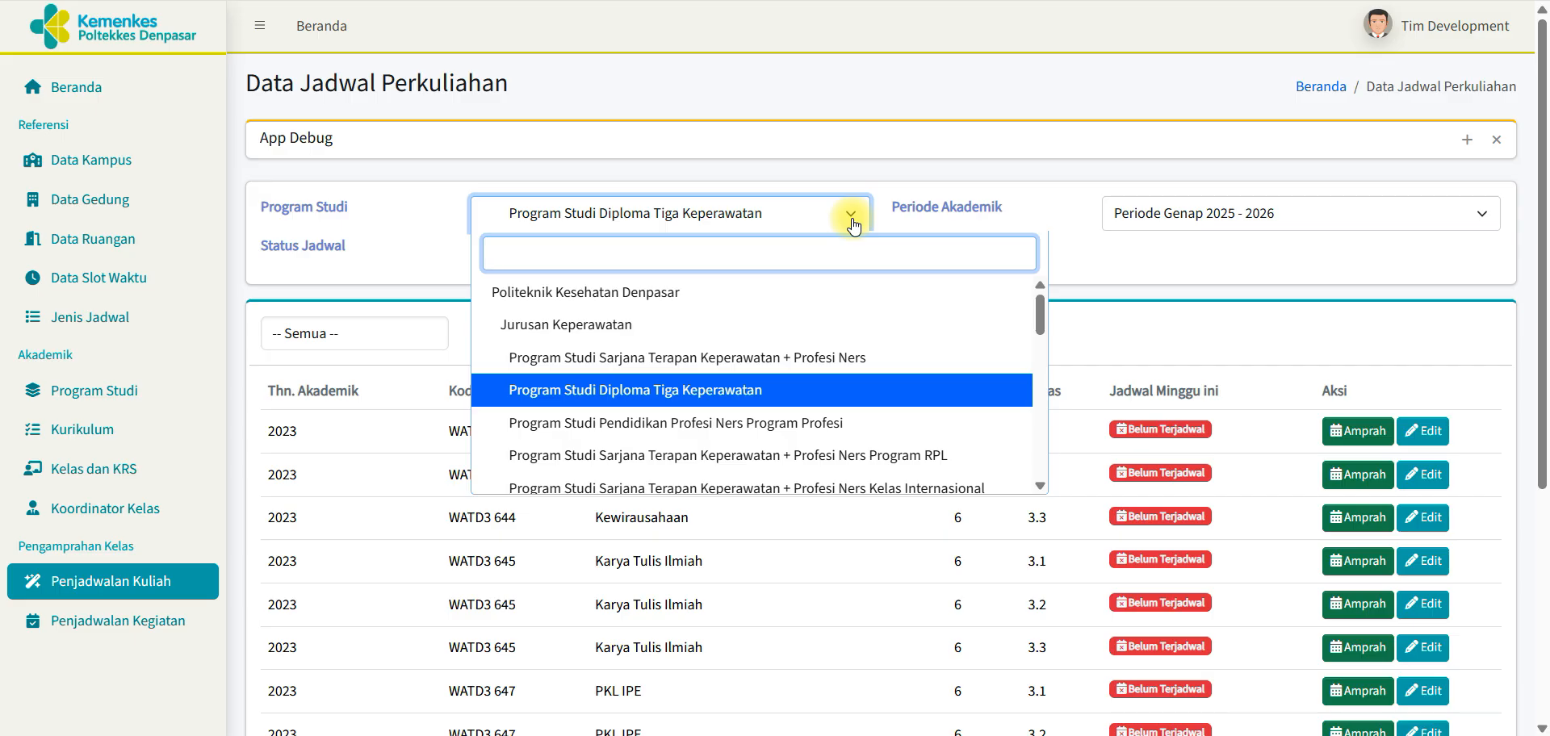
pyautogui.click(851, 223)
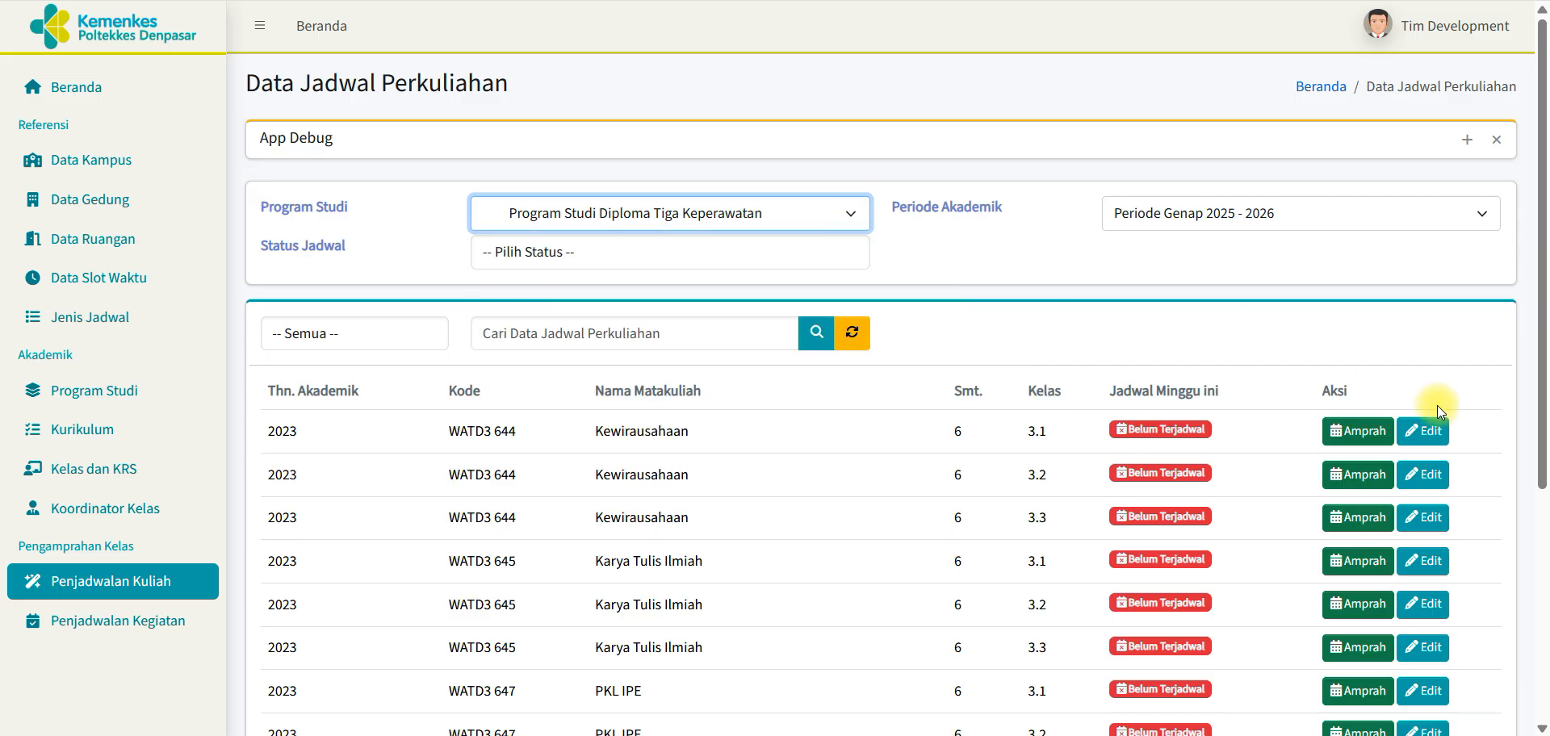
# Step: Switch to the plain-text note and review its scheduling rules, especially the lines on end time and room clashes
pyautogui.click(1009, 735)
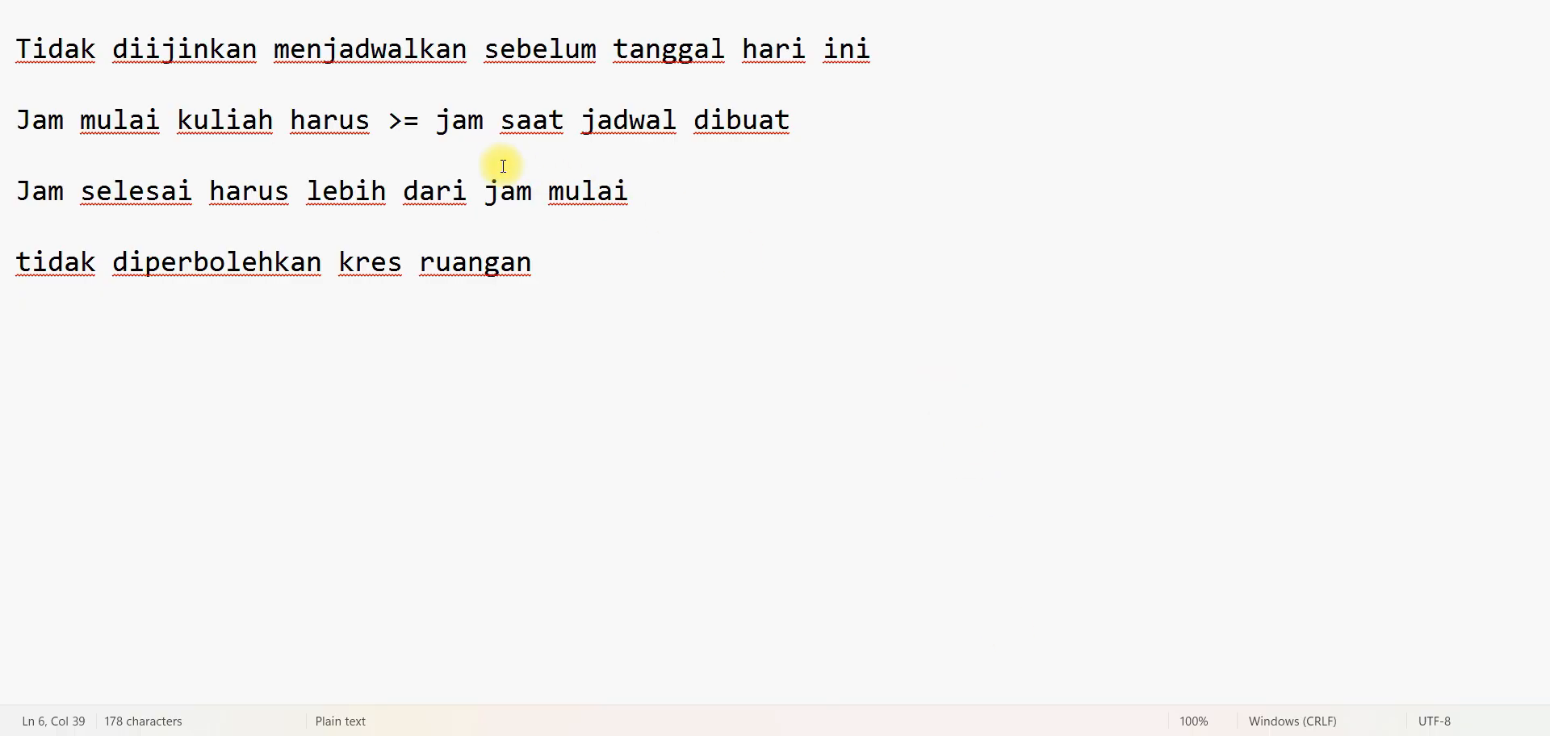
pyautogui.doubleClick(517, 192)
pyautogui.tripleClick(517, 192)
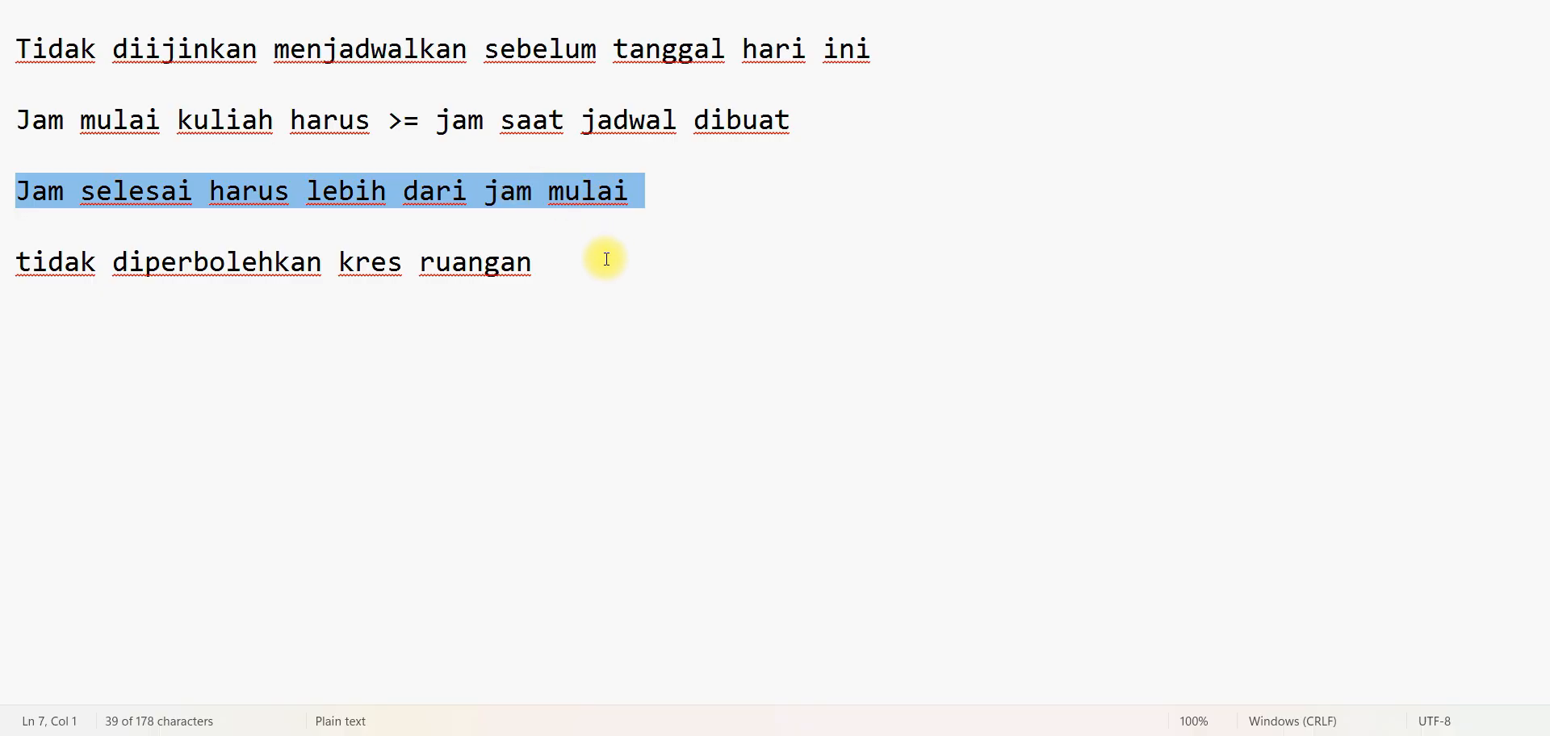
pyautogui.tripleClick(417, 269)
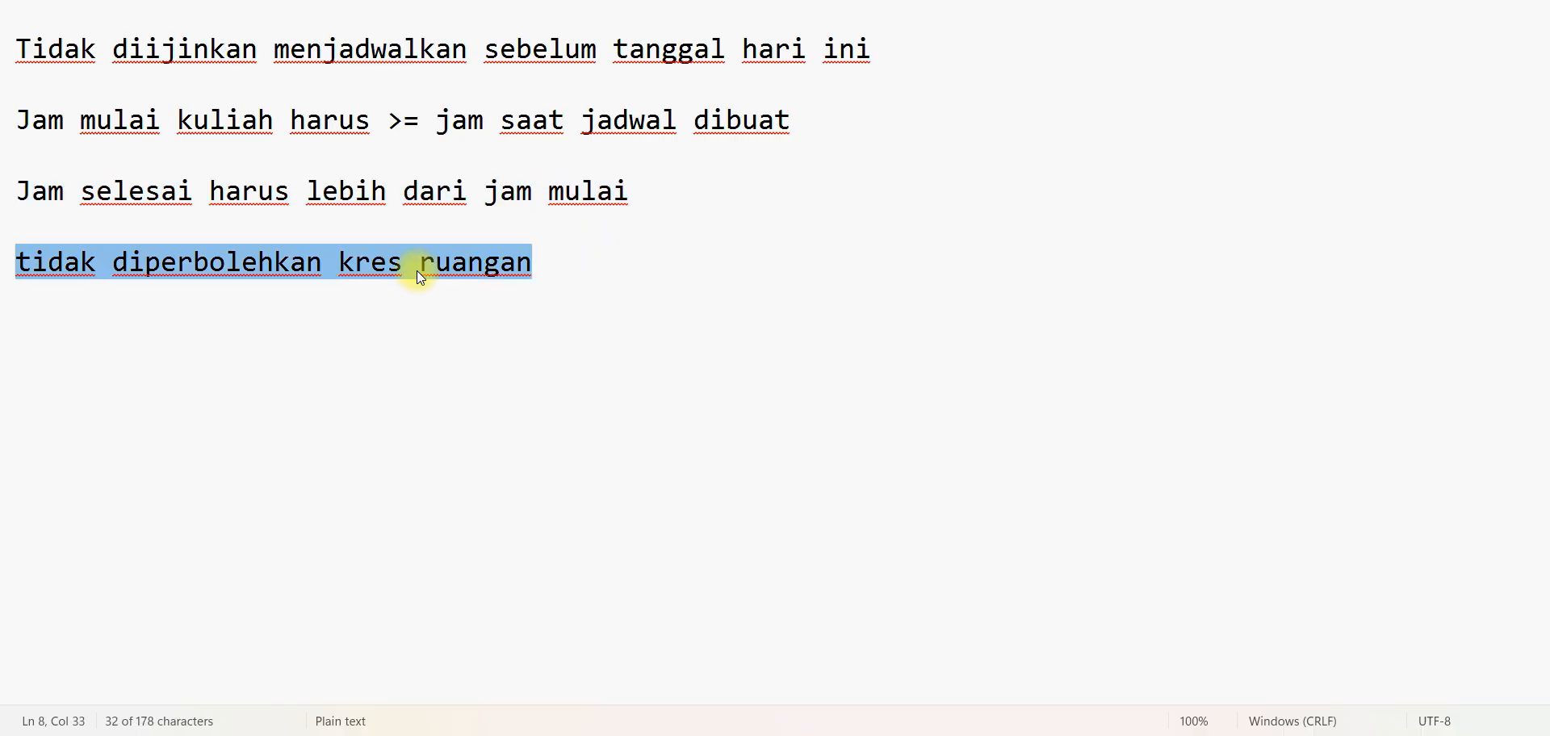
pyautogui.click(560, 260)
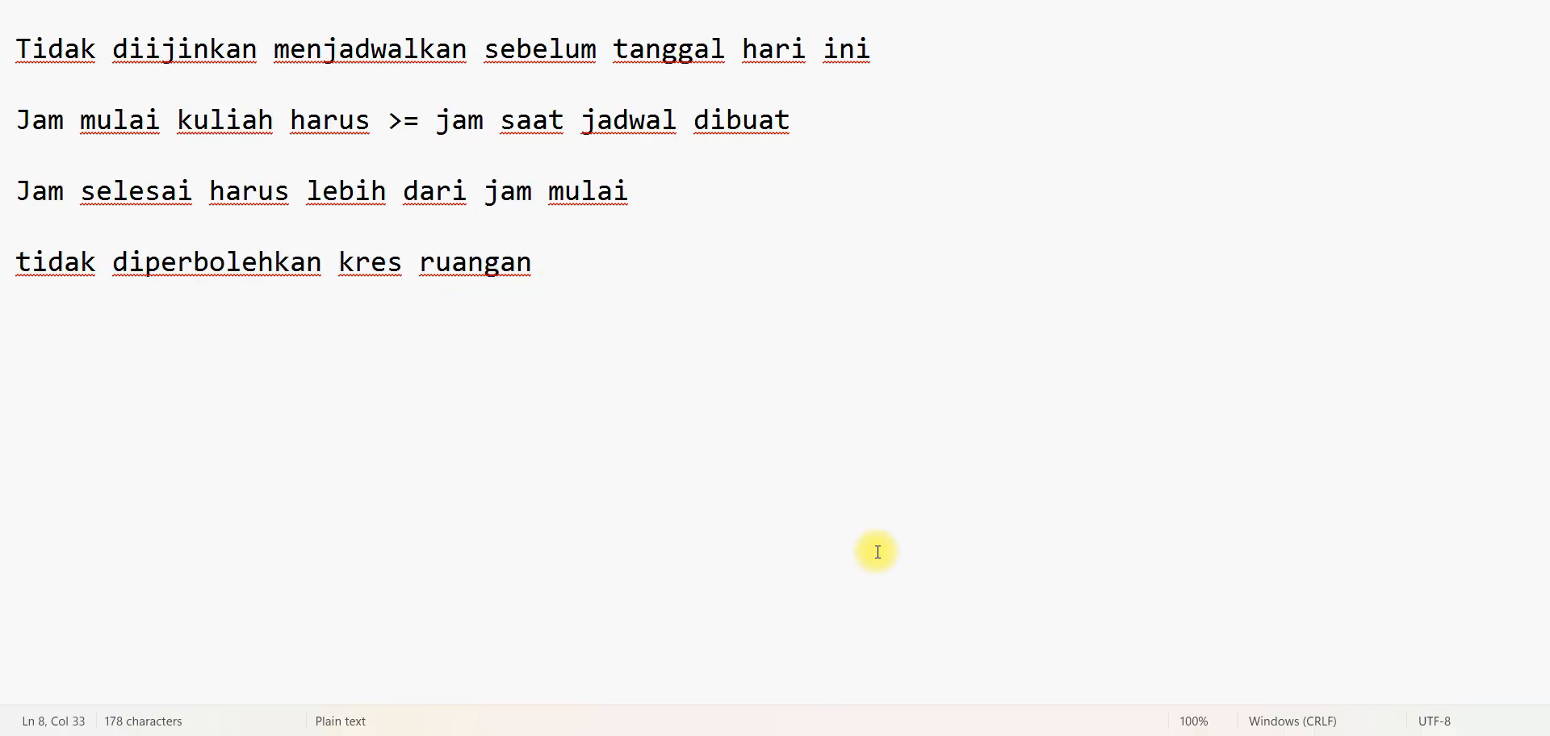
# Step: Return to the Moving Class site in Chrome and open the class request form for Kewirausahaan class 3.1
pyautogui.moveTo(888, 733)
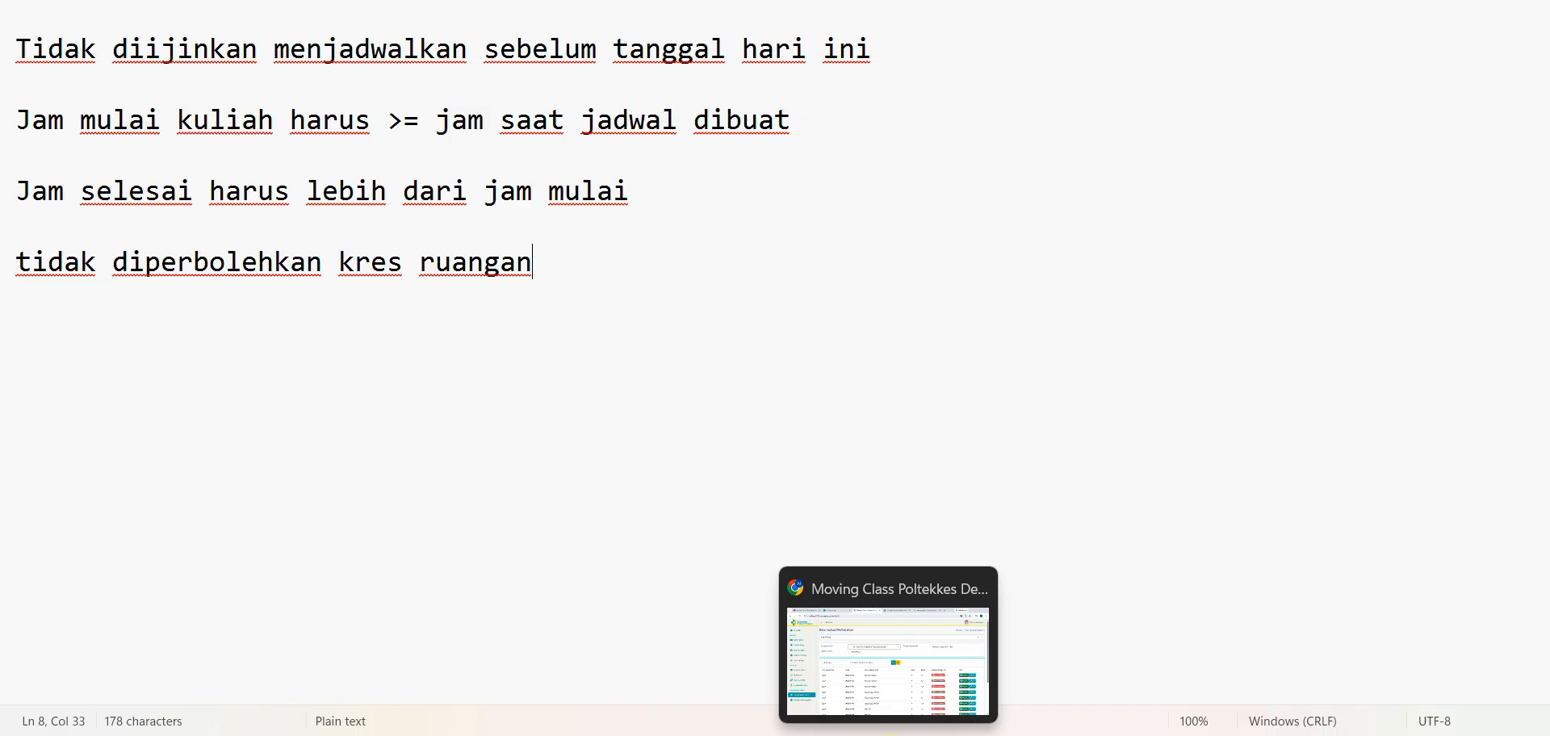
pyautogui.click(888, 646)
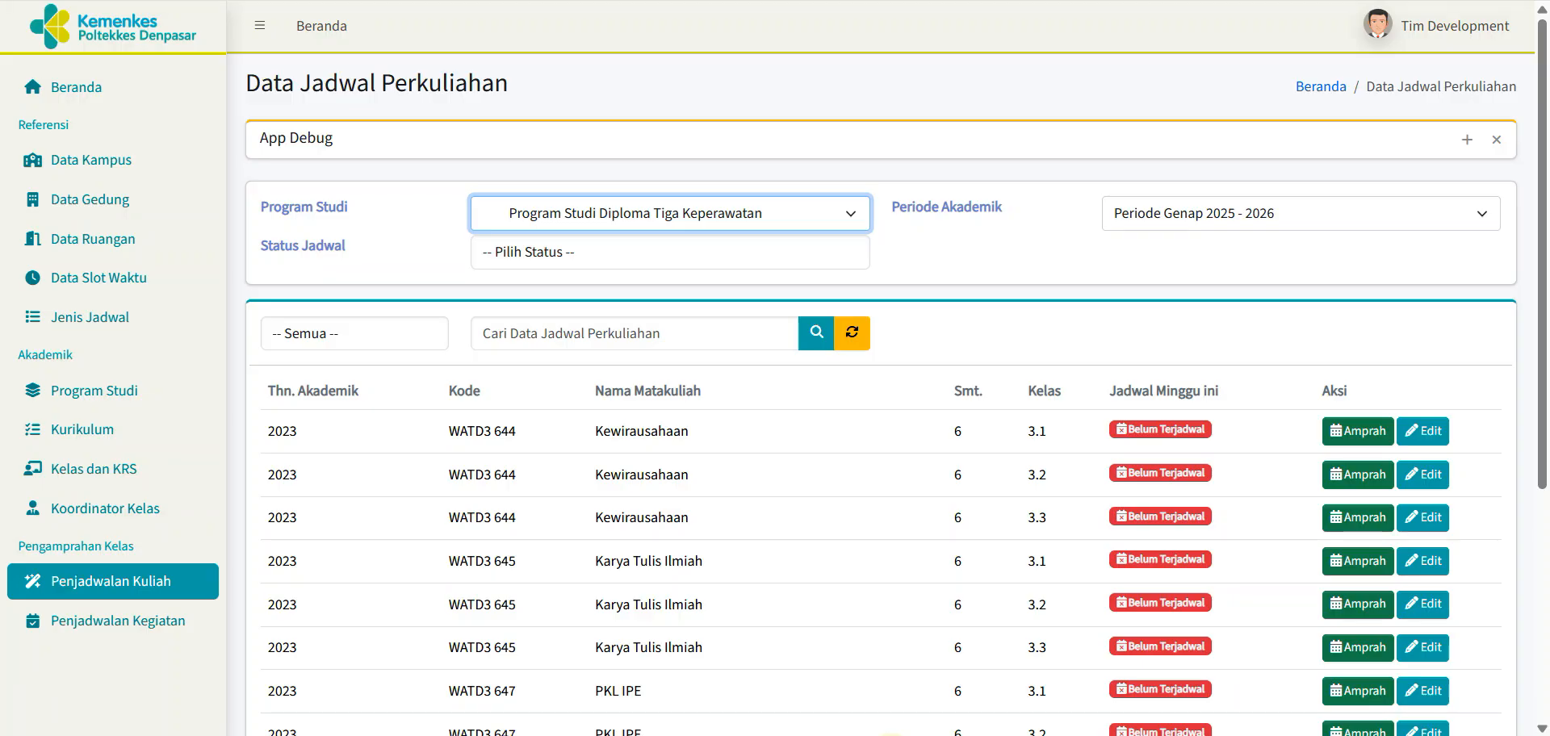
pyautogui.click(1336, 433)
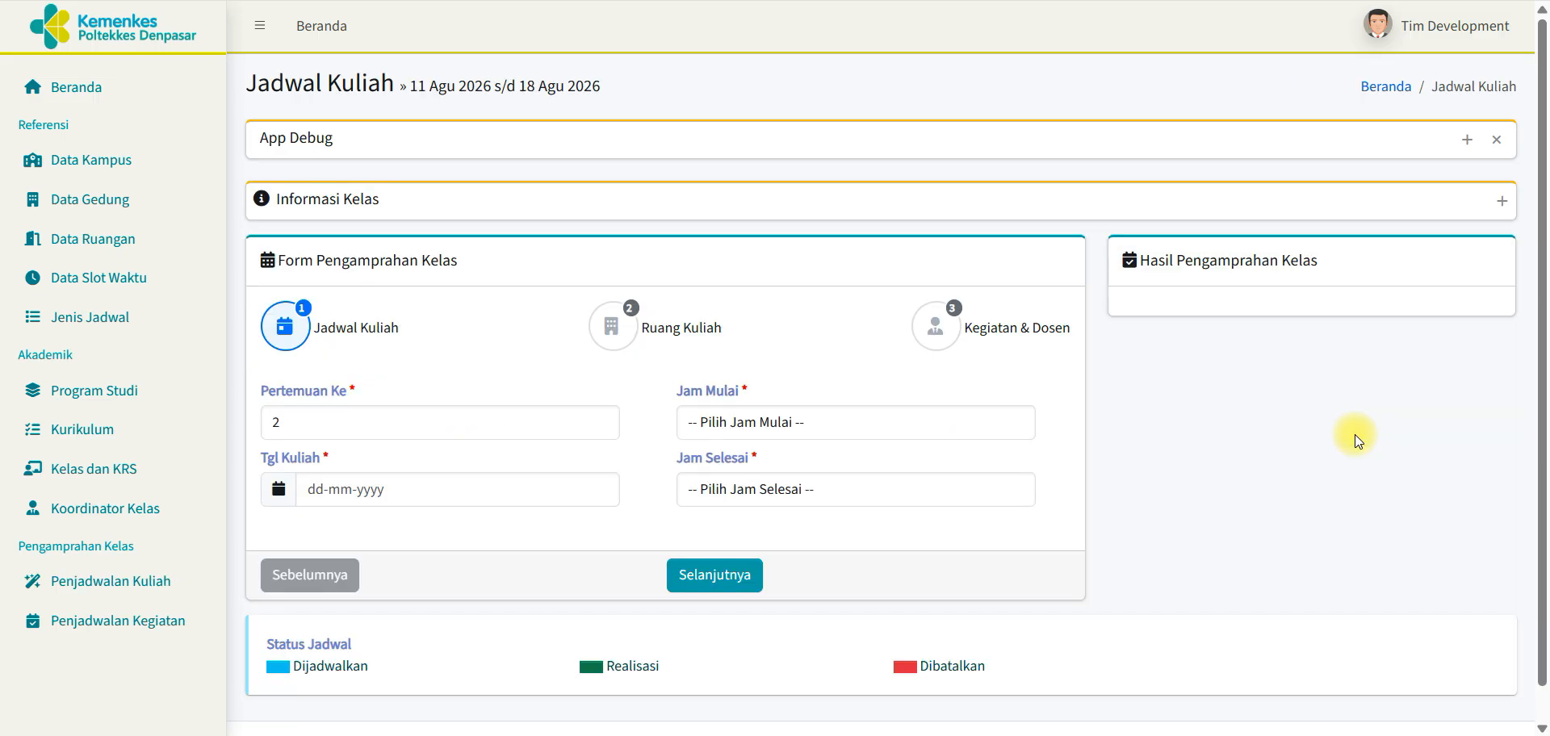
# Step: Set the lecture date to 11-08-2026 and check which start times are offered
pyautogui.click(449, 487)
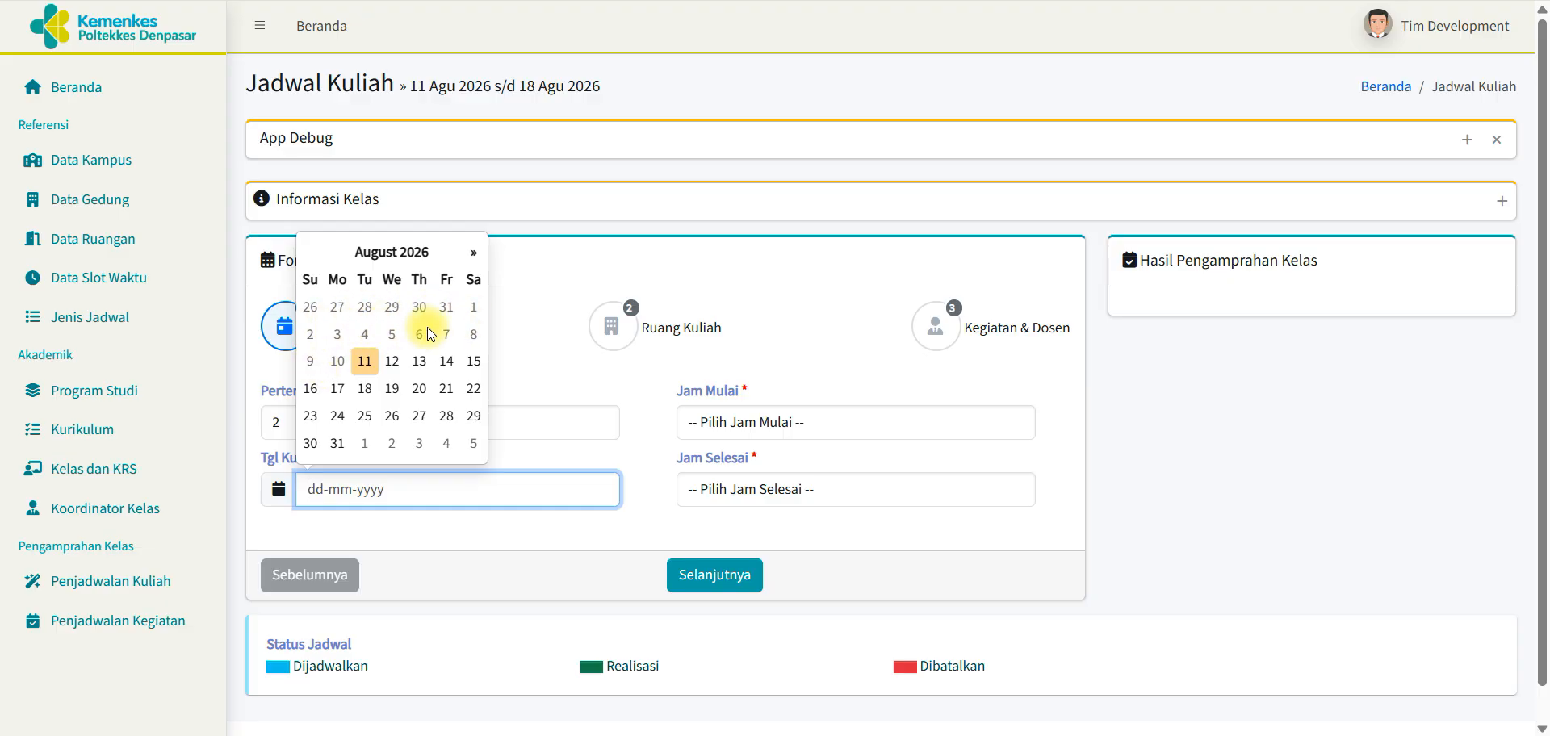
pyautogui.click(363, 361)
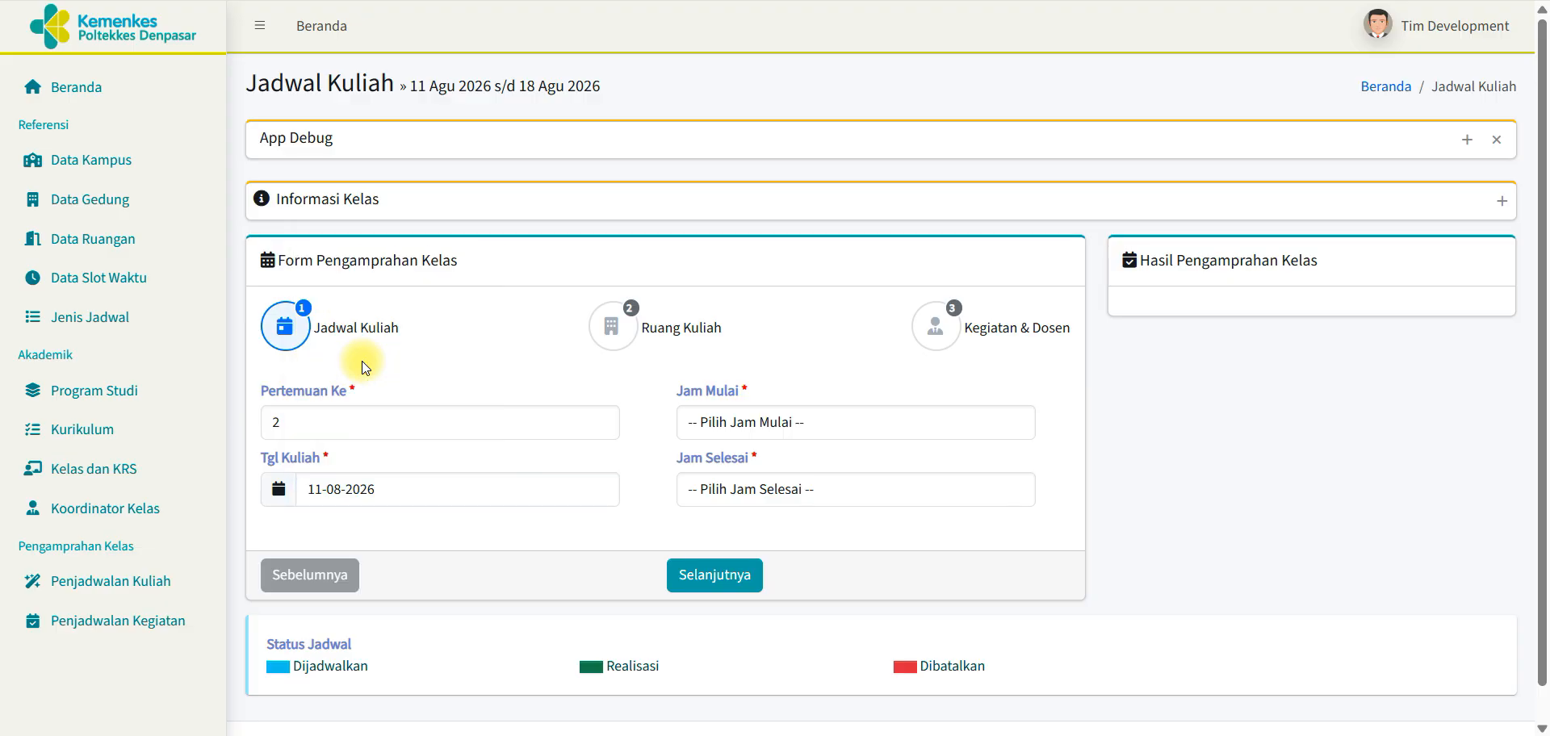
pyautogui.click(762, 429)
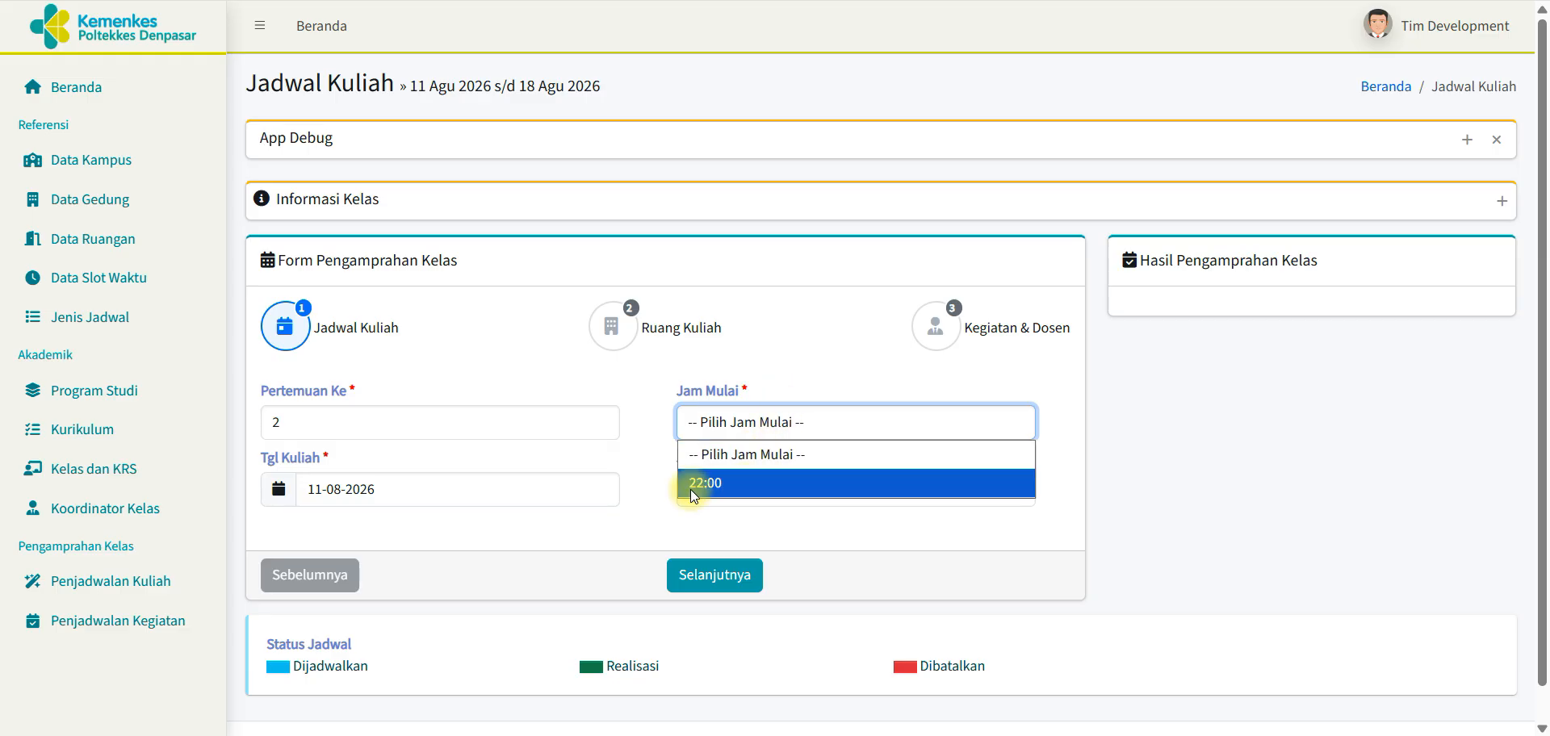
# Step: Set the lecture date to 12-08-2026, Jam Mulai to 08:50 and Jam Selesai to 08:00, and continue to the room details
pyautogui.click(554, 487)
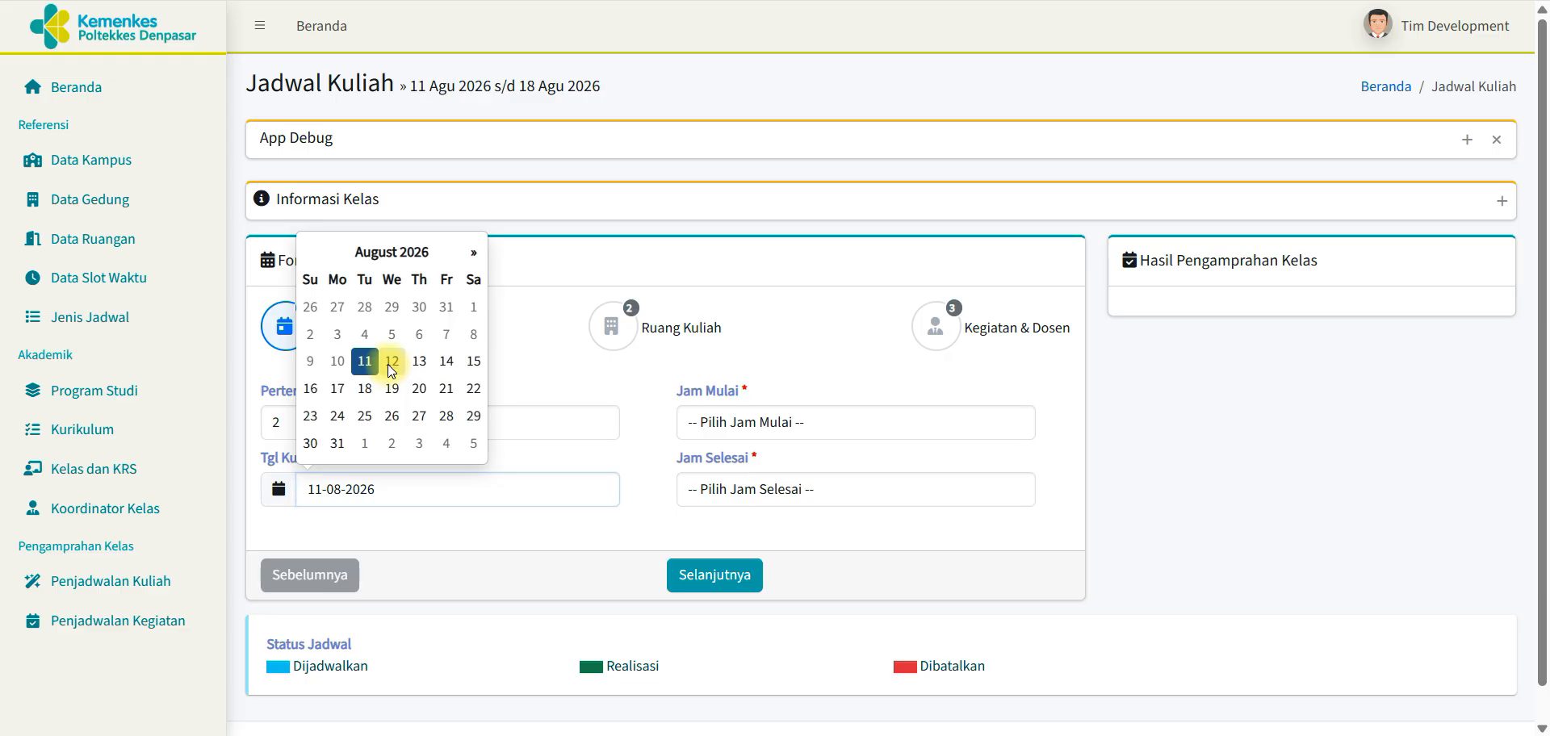
pyautogui.click(392, 362)
pyautogui.click(791, 425)
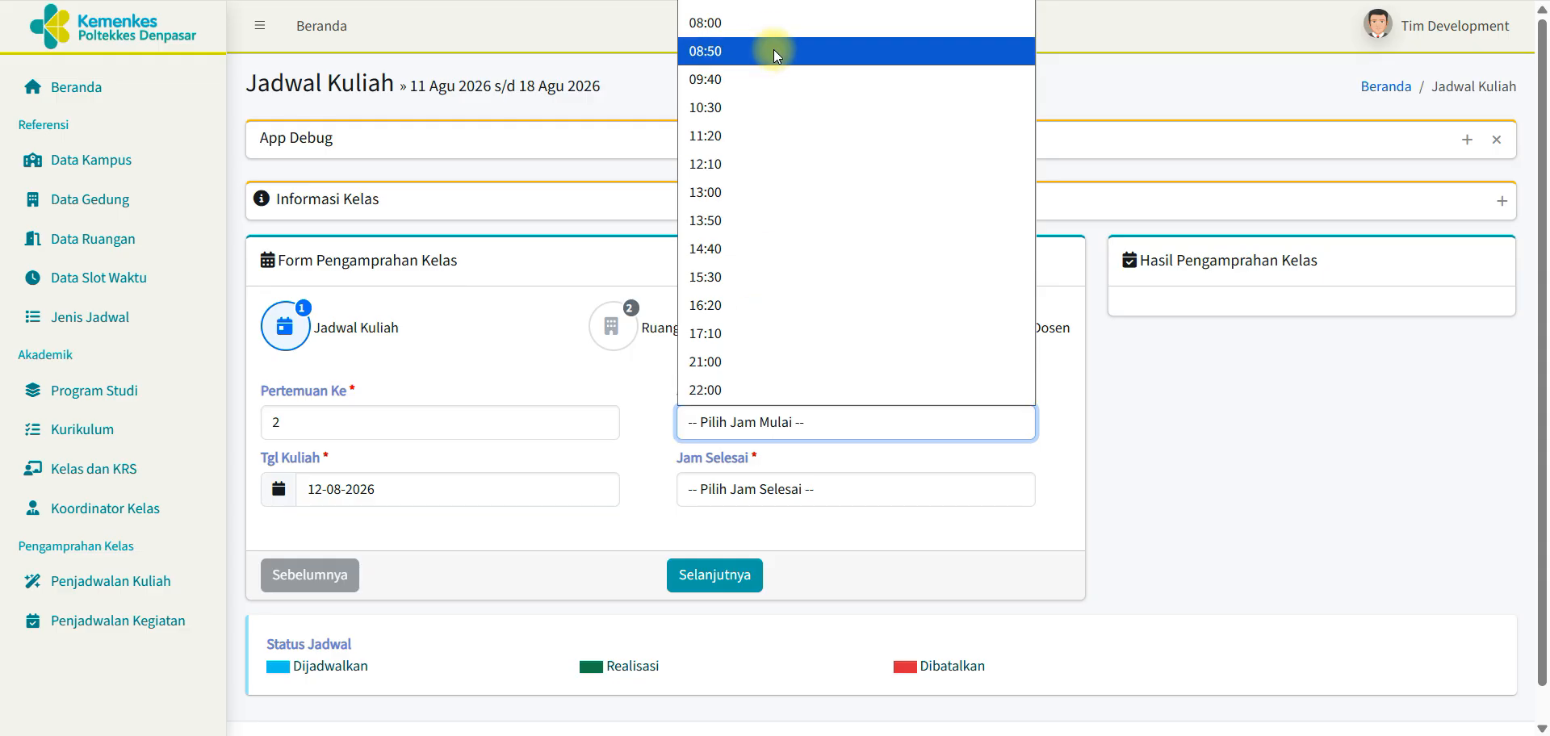
pyautogui.click(744, 48)
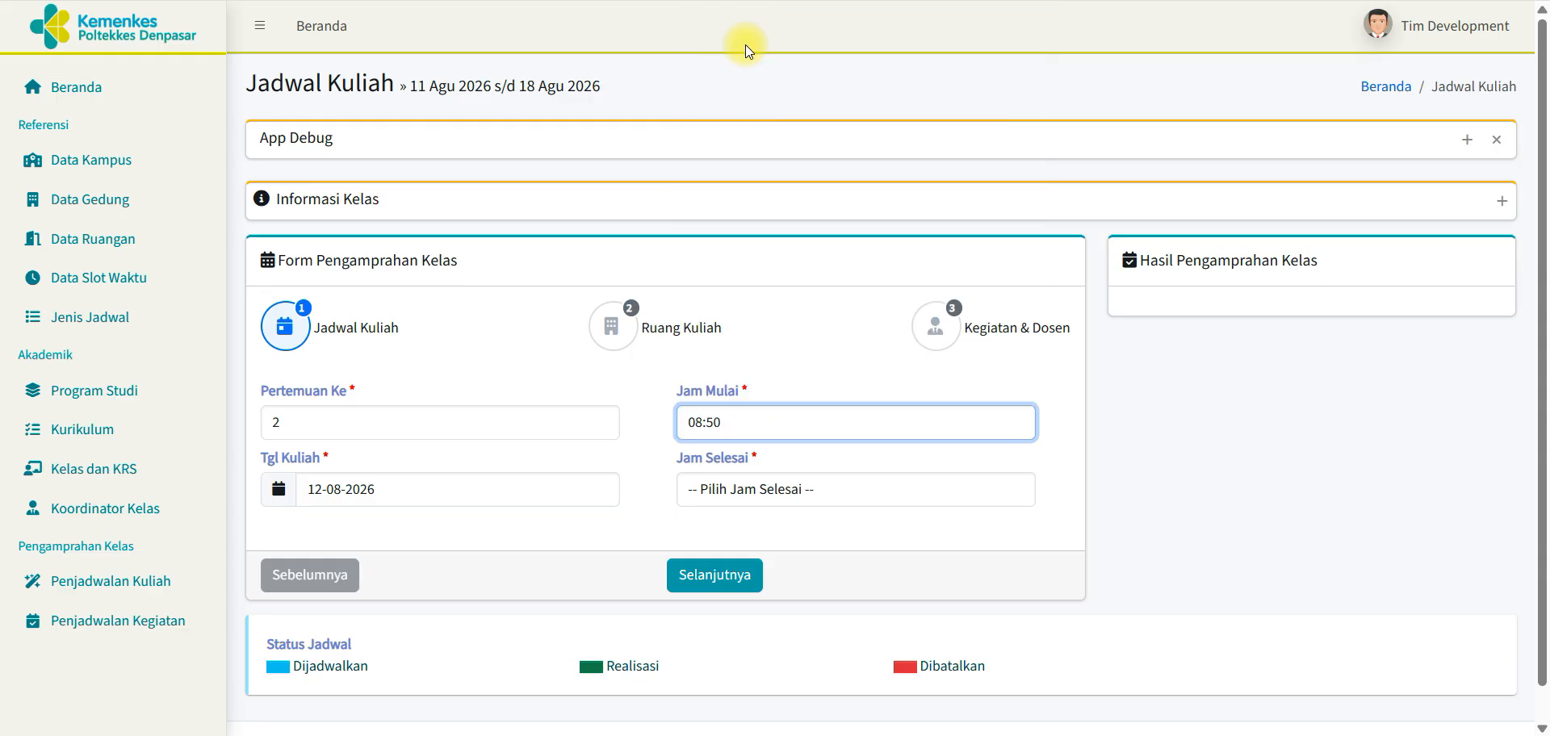
pyautogui.click(768, 482)
pyautogui.click(769, 477)
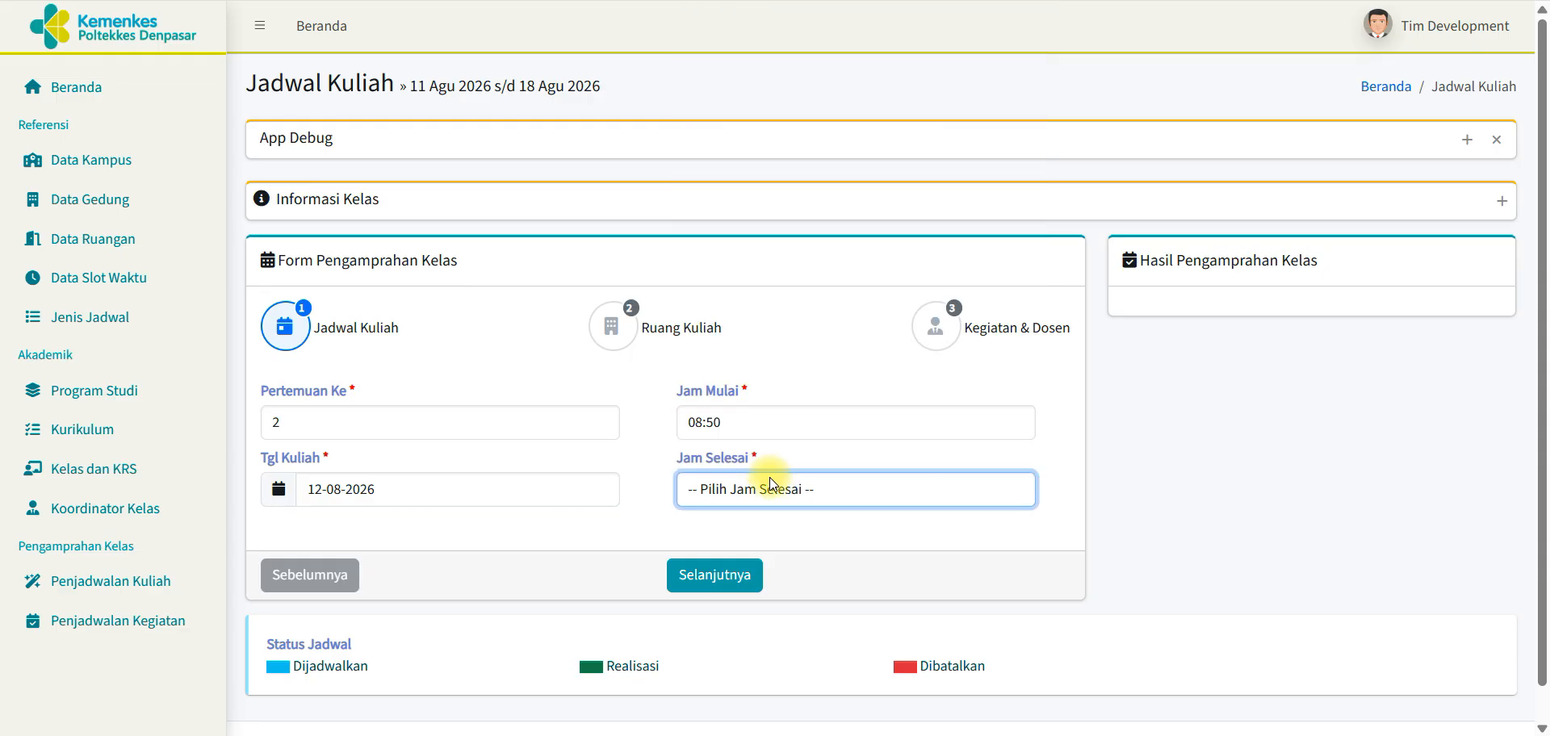
pyautogui.click(768, 488)
pyautogui.click(720, 93)
pyautogui.click(725, 581)
# Step: Assign room I.A.301 in Gedung A, Kampus I, and continue to the activity and lecturer details
pyautogui.click(536, 423)
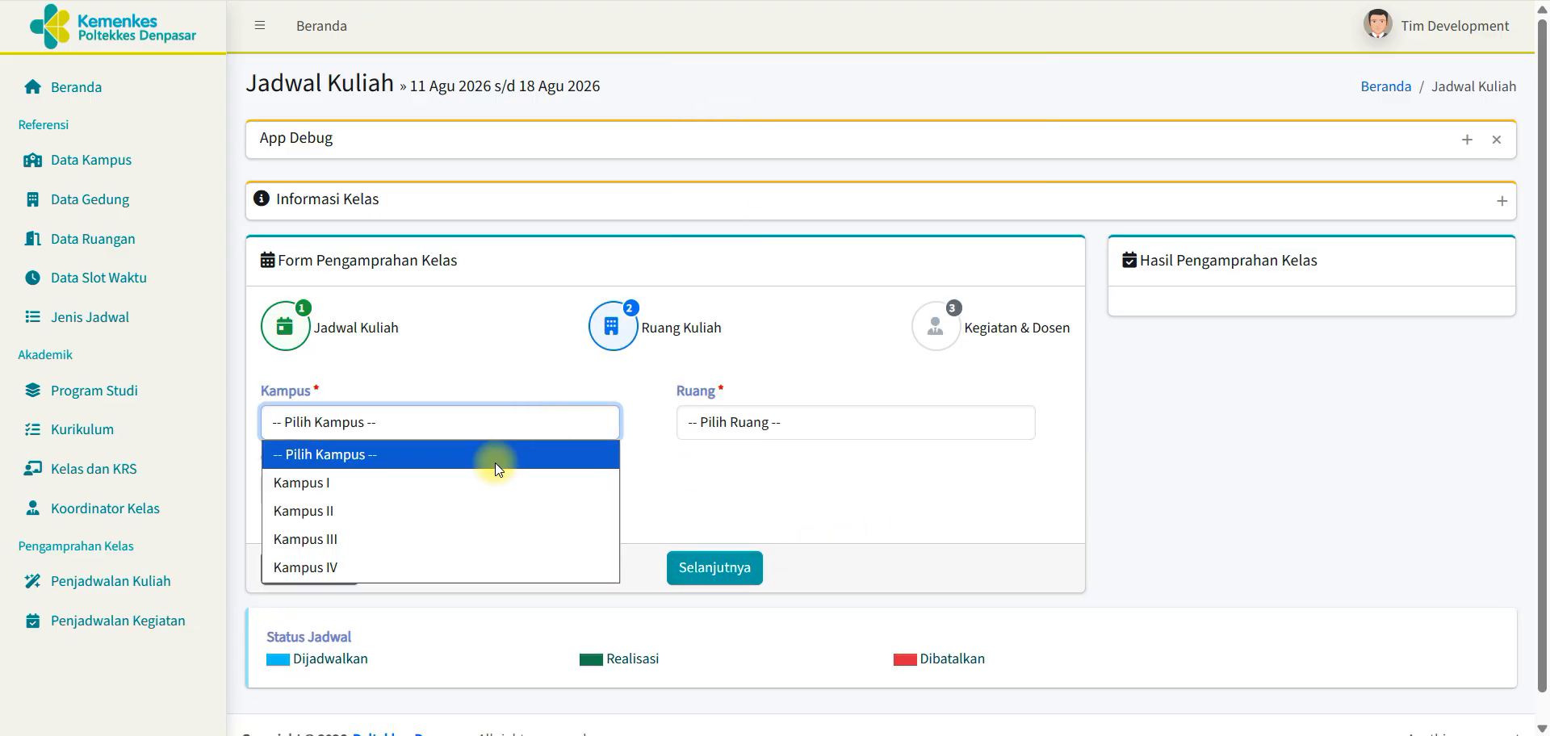
pyautogui.click(484, 481)
pyautogui.click(473, 488)
pyautogui.click(465, 549)
pyautogui.click(748, 414)
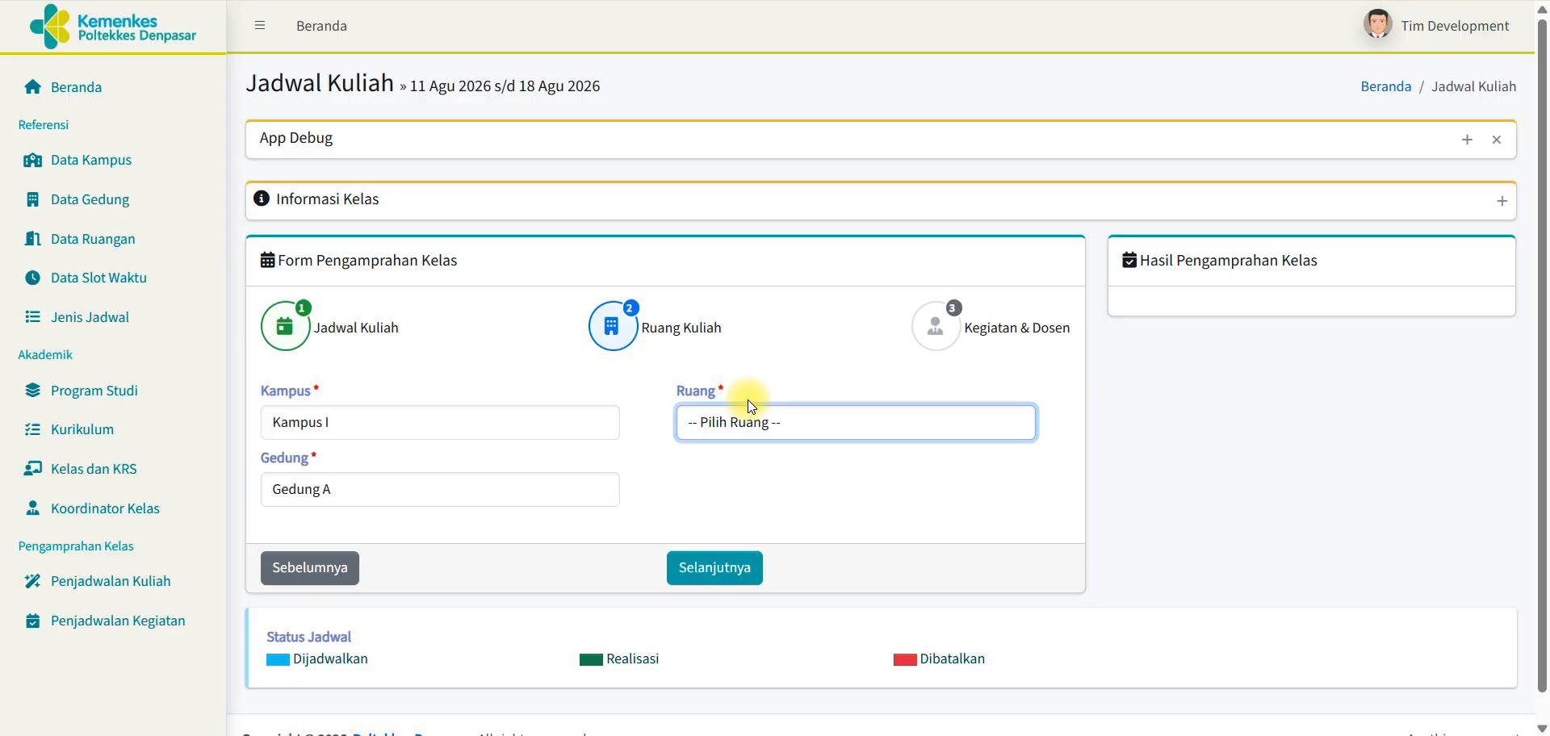
pyautogui.click(746, 481)
pyautogui.click(714, 565)
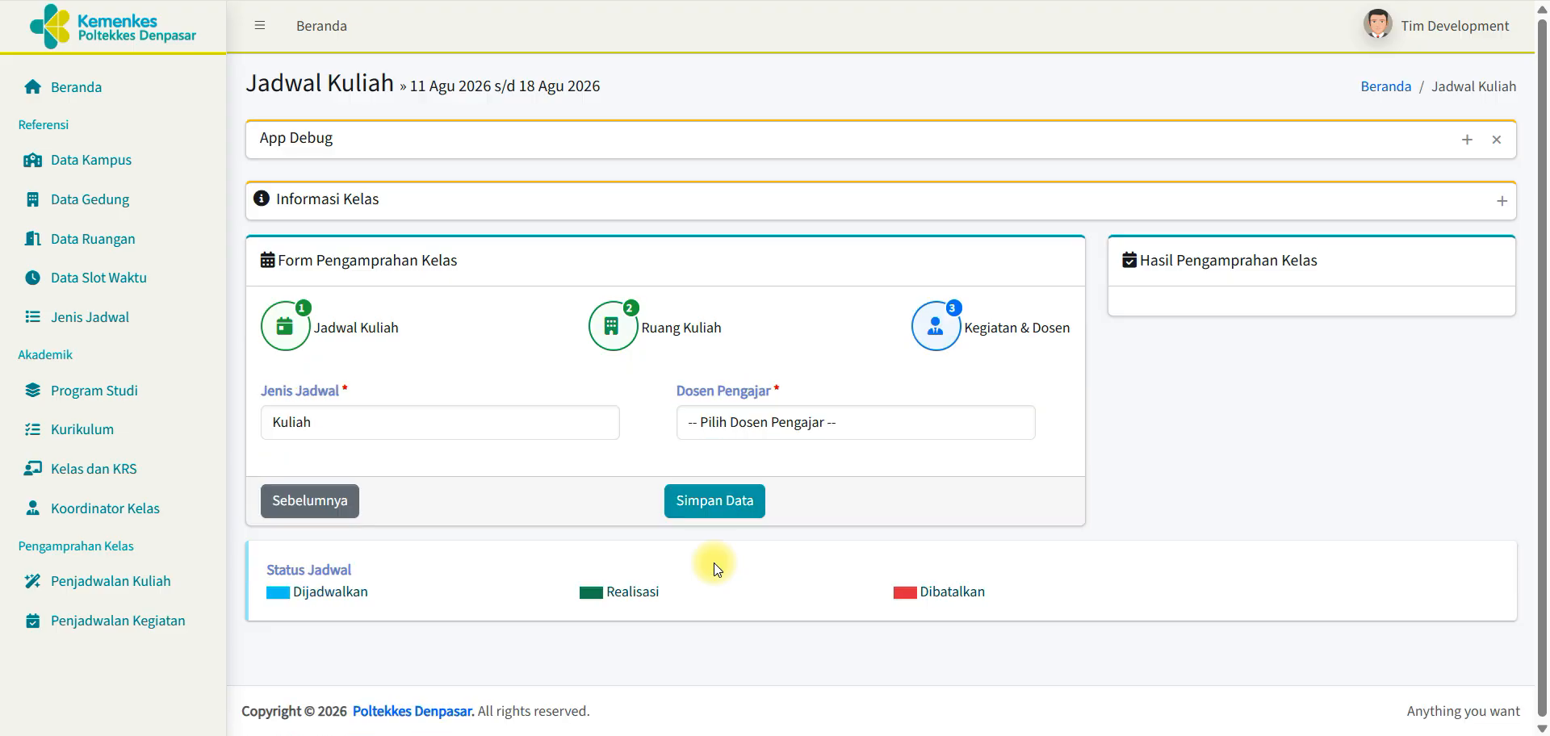
# Step: Choose the second listed lecturer, save the meeting 2 schedule, and highlight the time range in the saved entry
pyautogui.moveTo(804, 436); pyautogui.dragTo(779, 507)
pyautogui.click(773, 424)
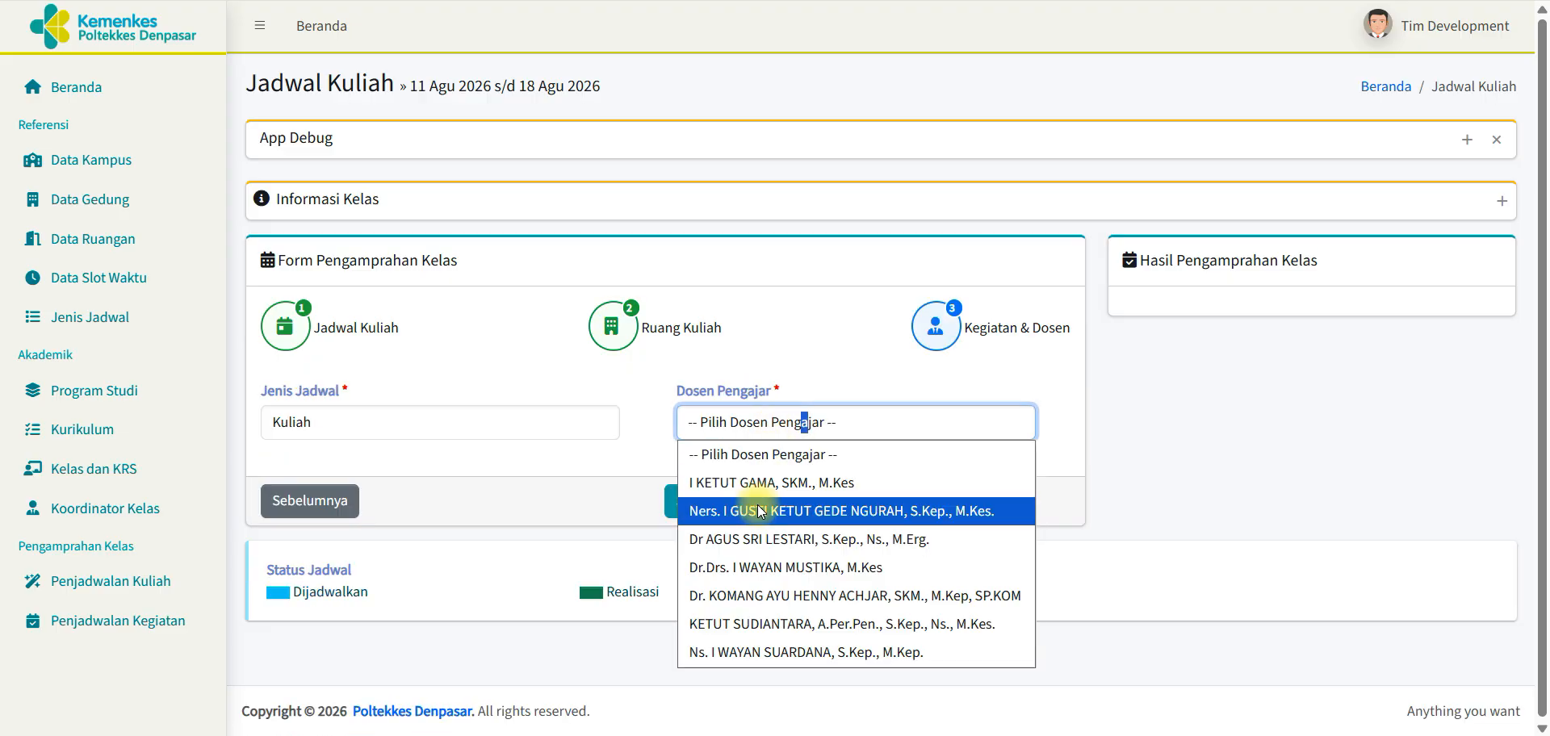
pyautogui.click(704, 501)
pyautogui.click(701, 502)
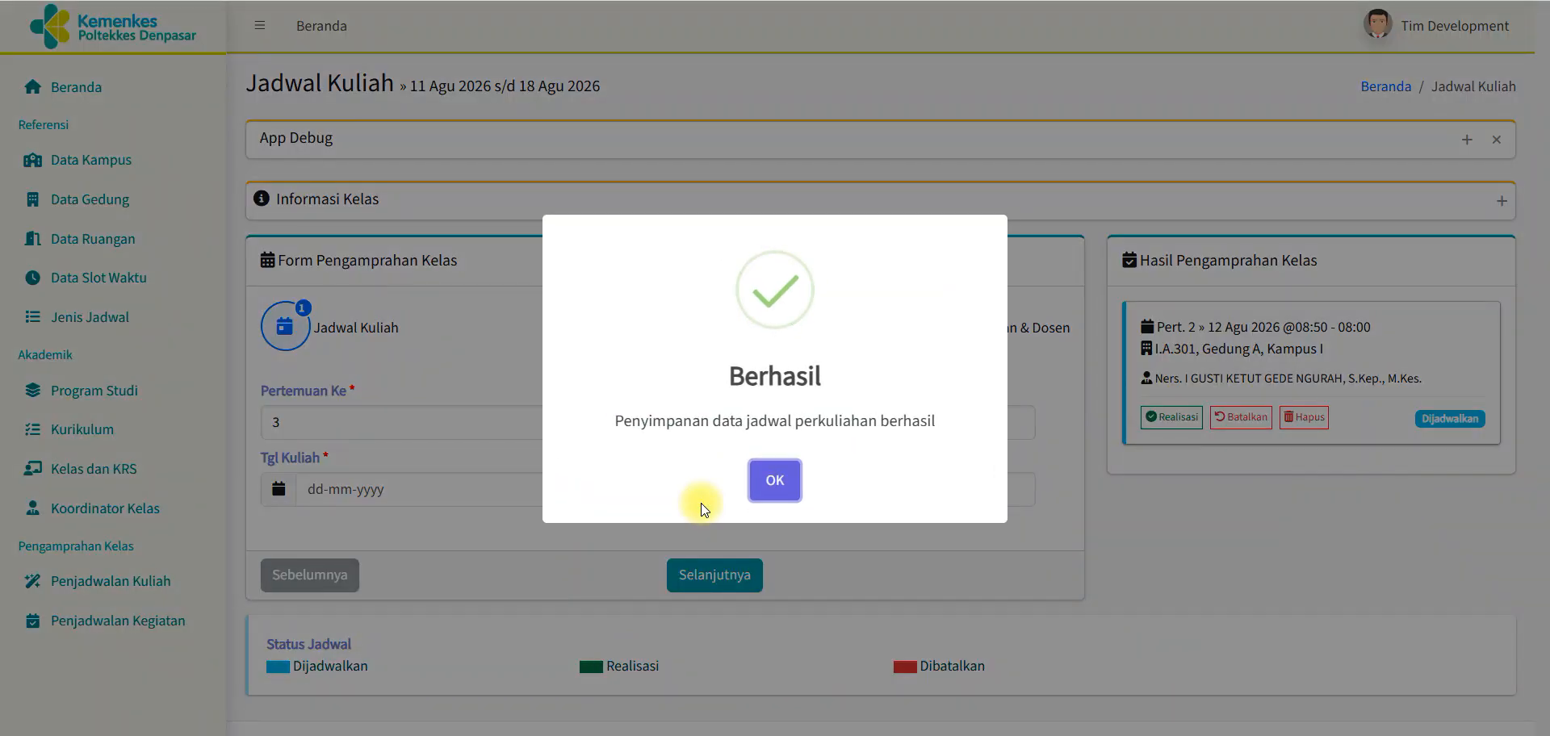
pyautogui.click(775, 485)
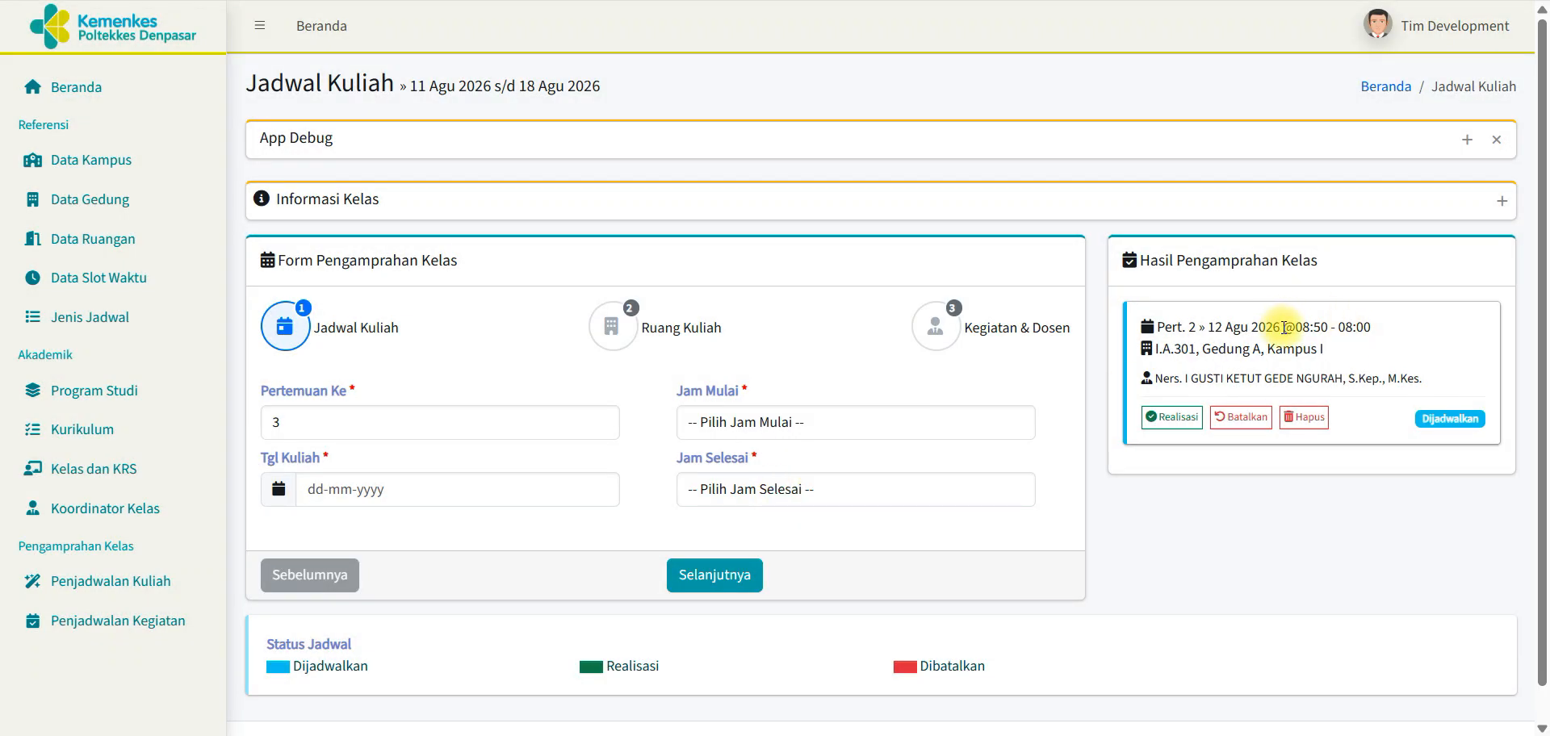
pyautogui.moveTo(1284, 328); pyautogui.dragTo(1373, 329)
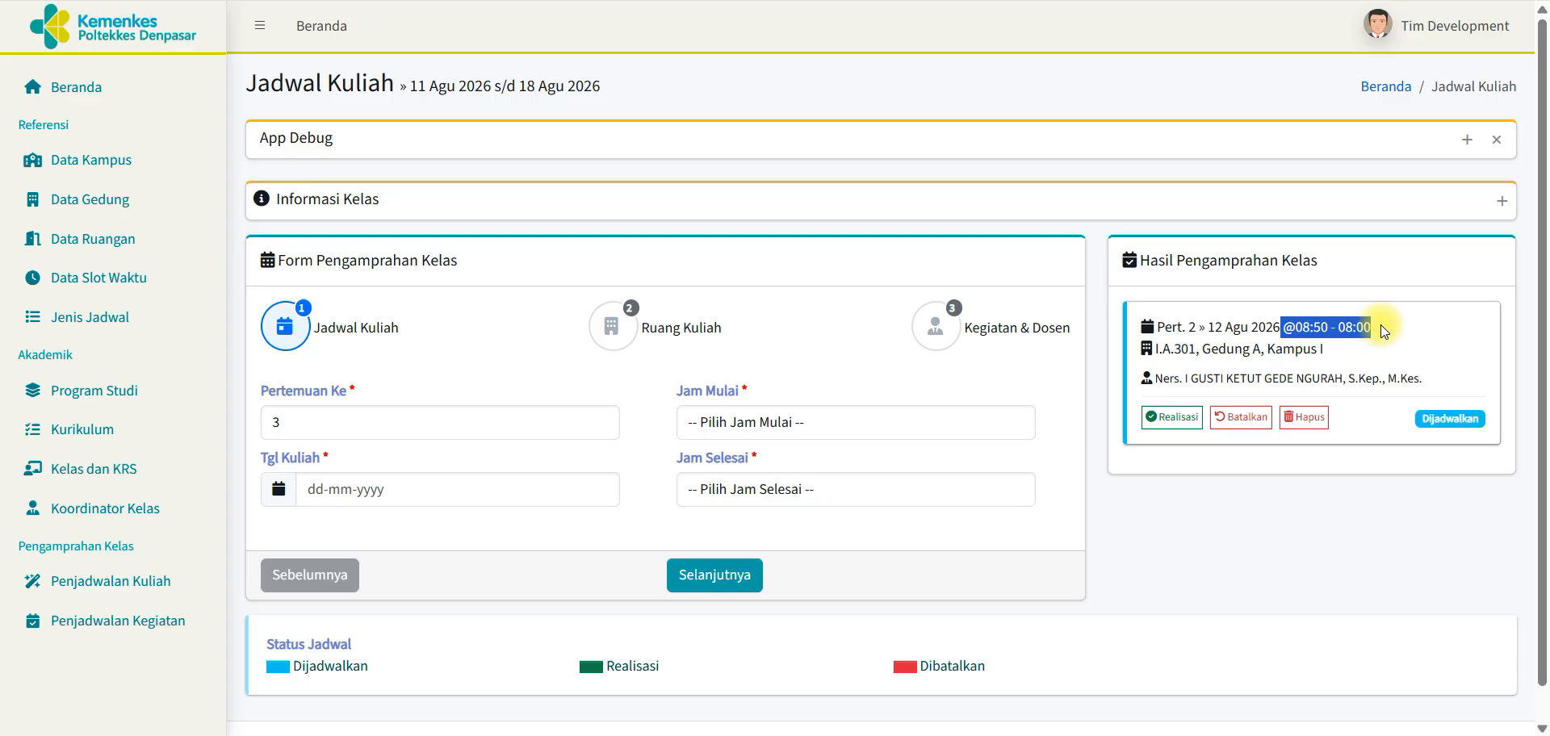
# Step: Set the date of meeting 3 to 11-08-2026 and check its available start times
pyautogui.click(787, 433)
pyautogui.click(463, 514)
pyautogui.click(460, 491)
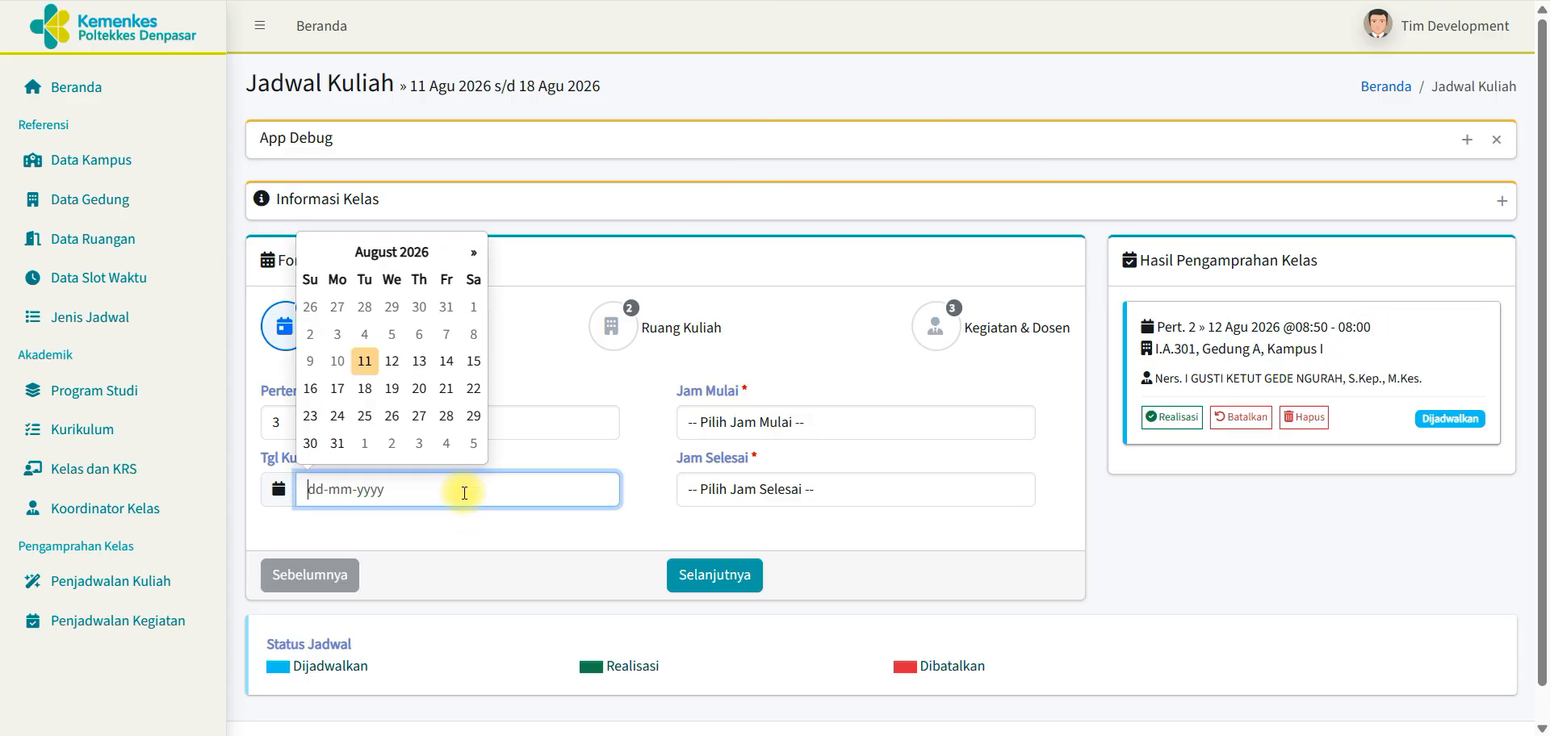
pyautogui.click(350, 364)
pyautogui.click(728, 421)
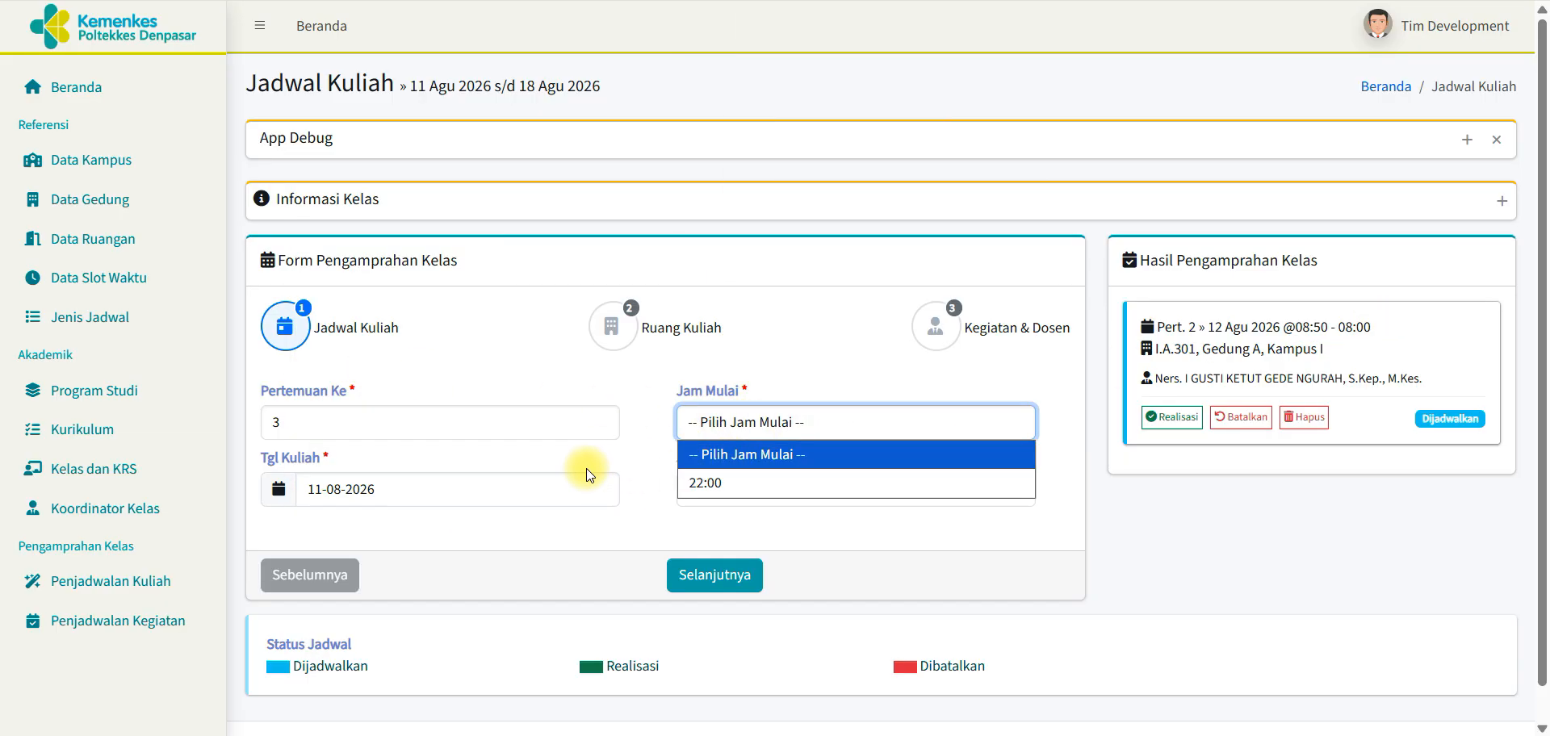
pyautogui.click(628, 457)
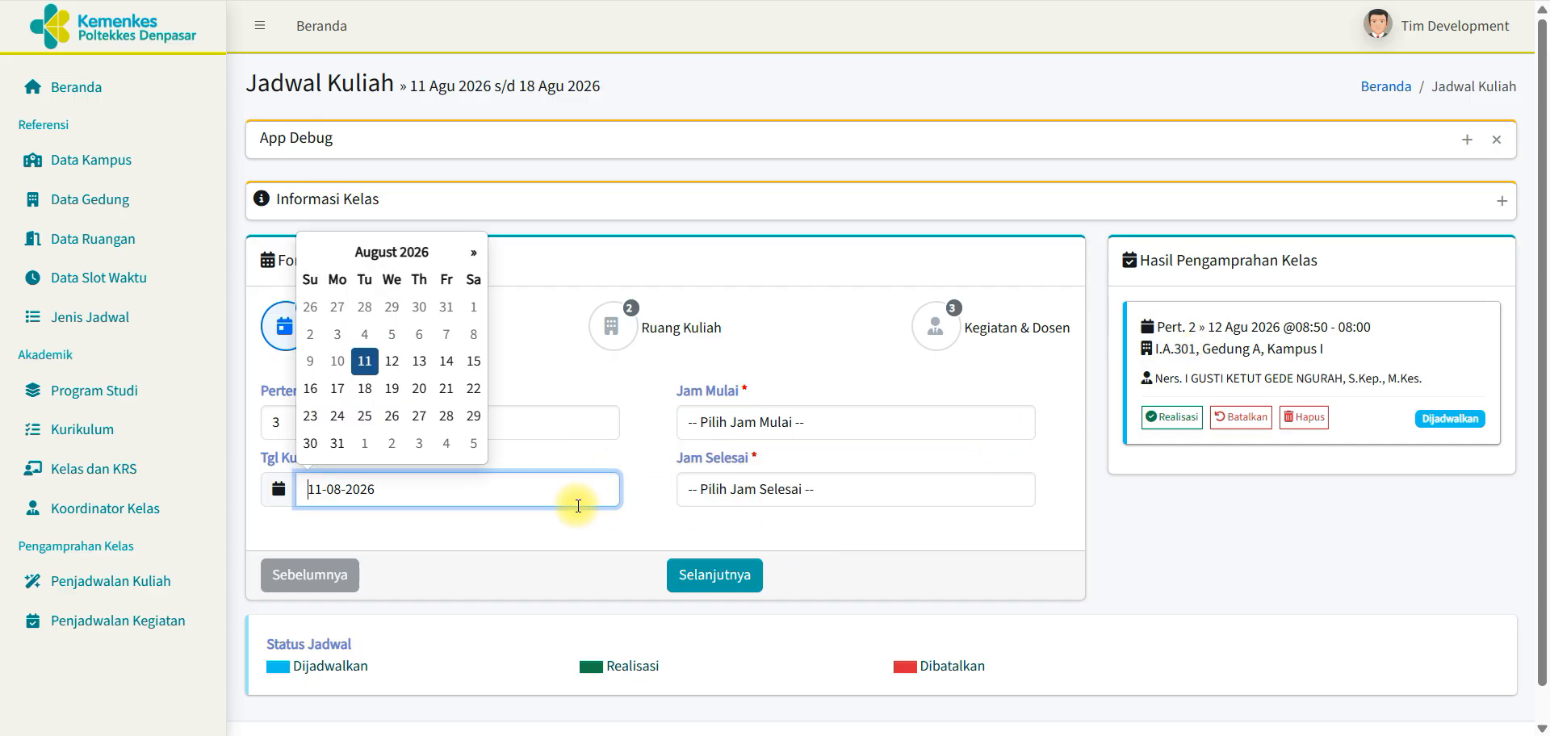
pyautogui.click(636, 525)
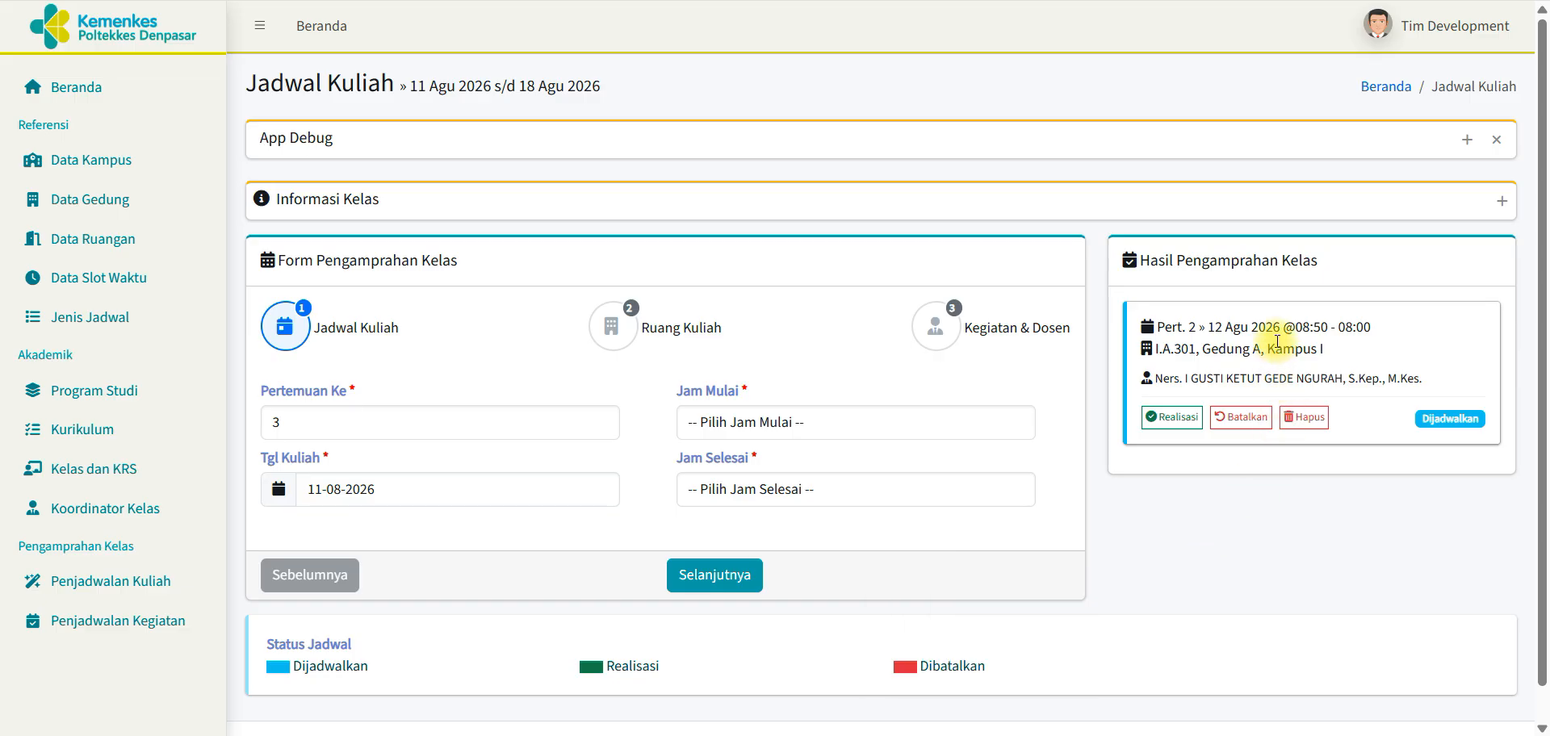
# Step: Set the date of meeting 3 to 12-08-2026 and Jam Mulai to 08:00, choose an end time, and continue to the room details
pyautogui.click(448, 490)
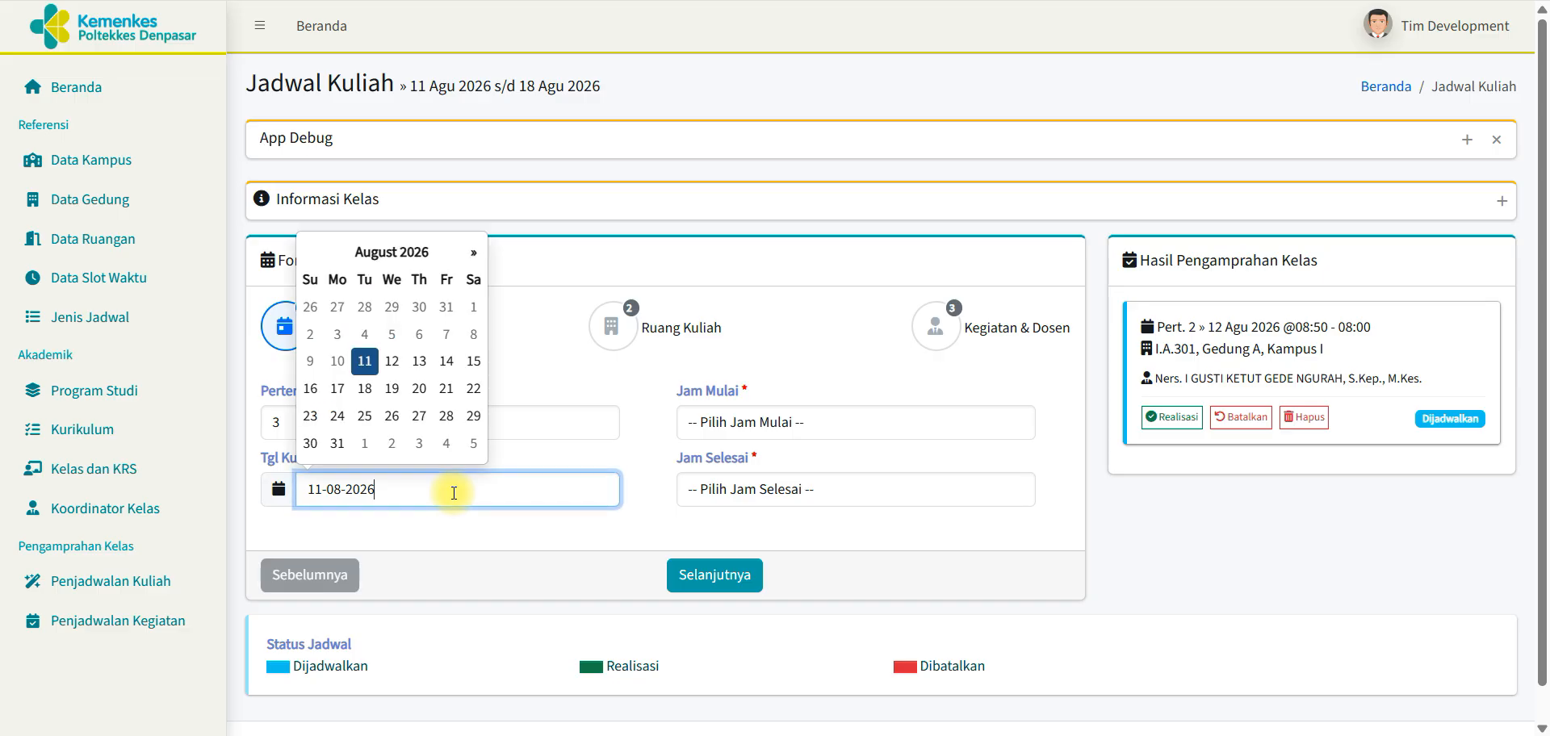
pyautogui.click(396, 365)
pyautogui.click(783, 420)
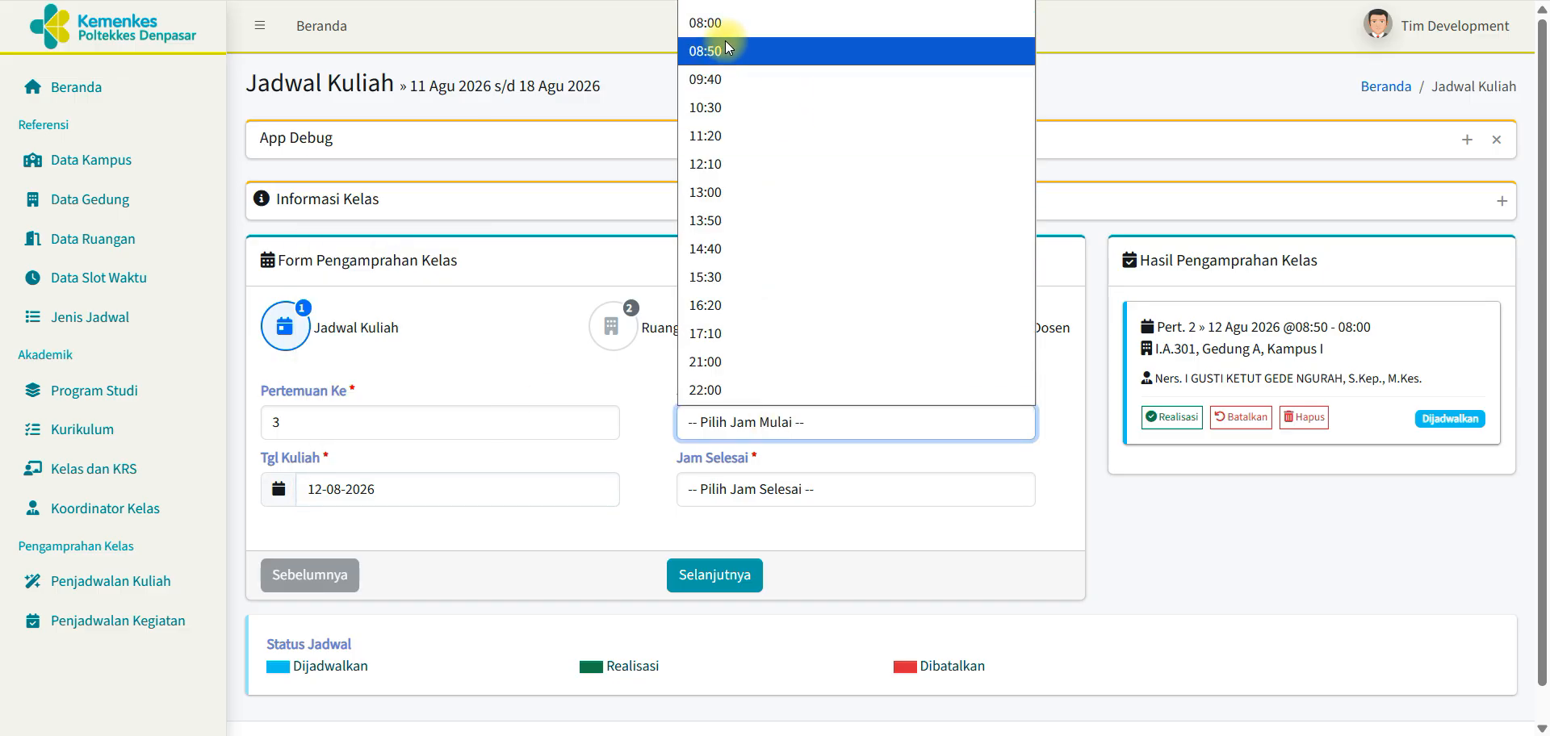
pyautogui.click(717, 24)
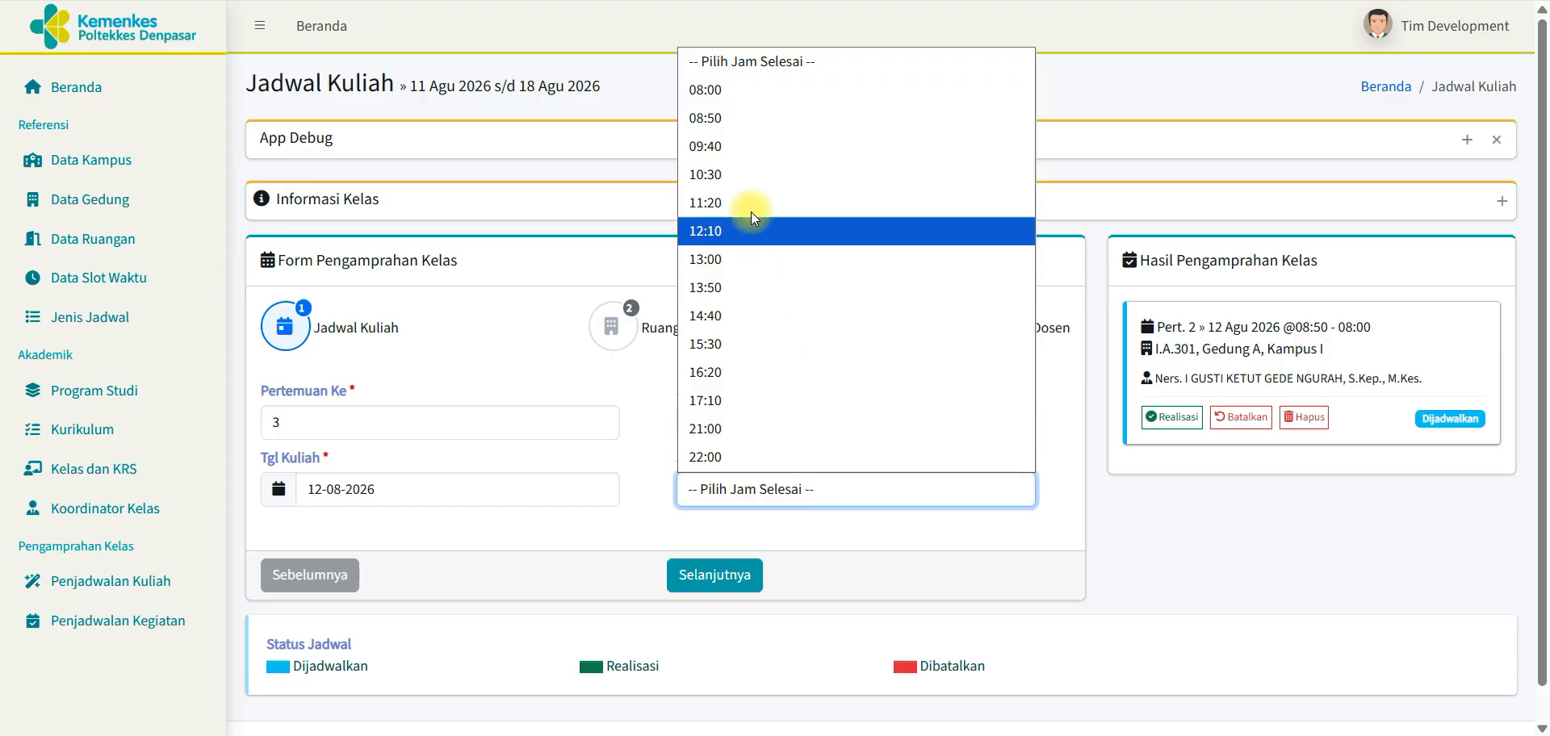
pyautogui.click(741, 183)
pyautogui.click(735, 578)
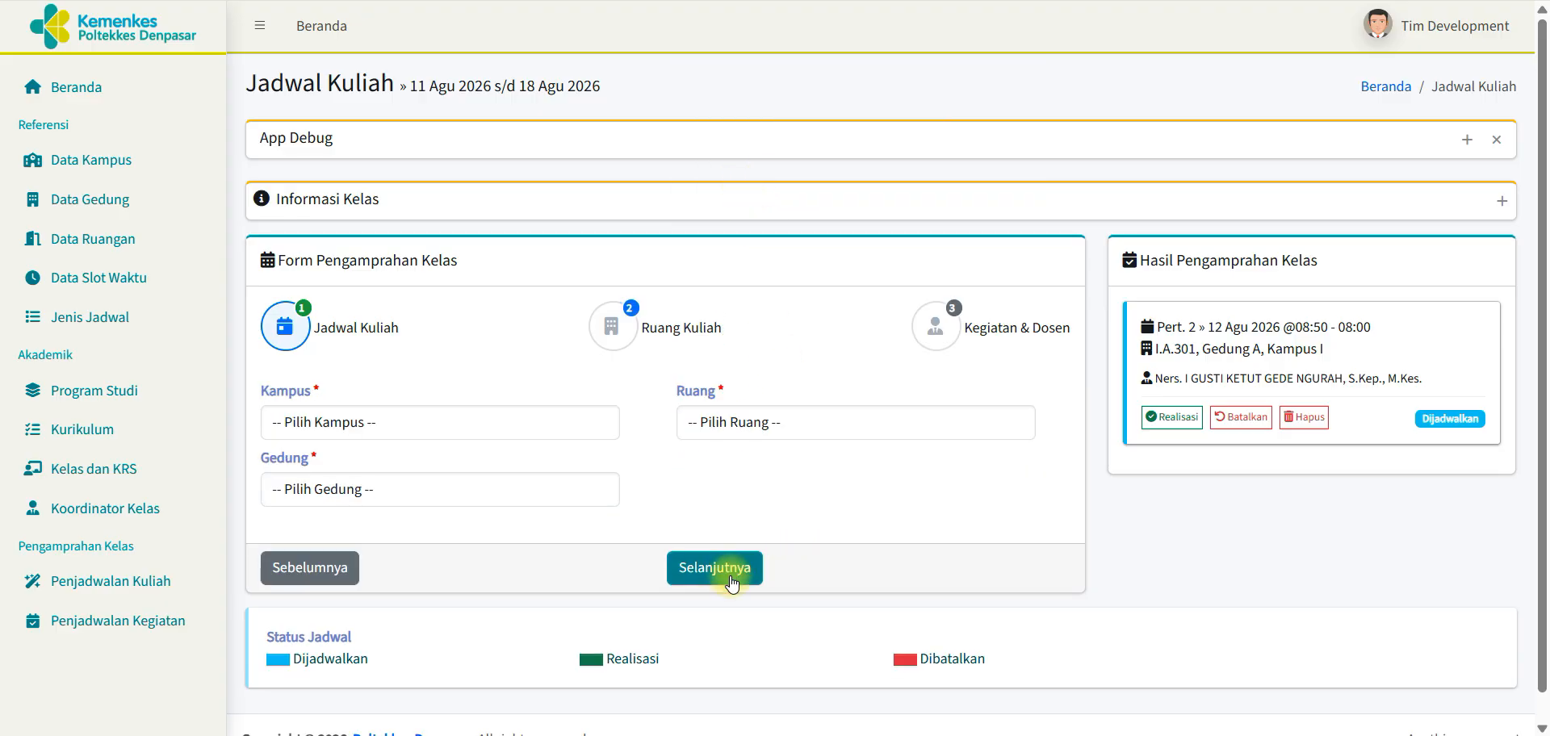
# Step: Assign meeting 3 to room I.A.301 in Gedung A, Kampus I, and continue to the activity and lecturer details
pyautogui.click(556, 420)
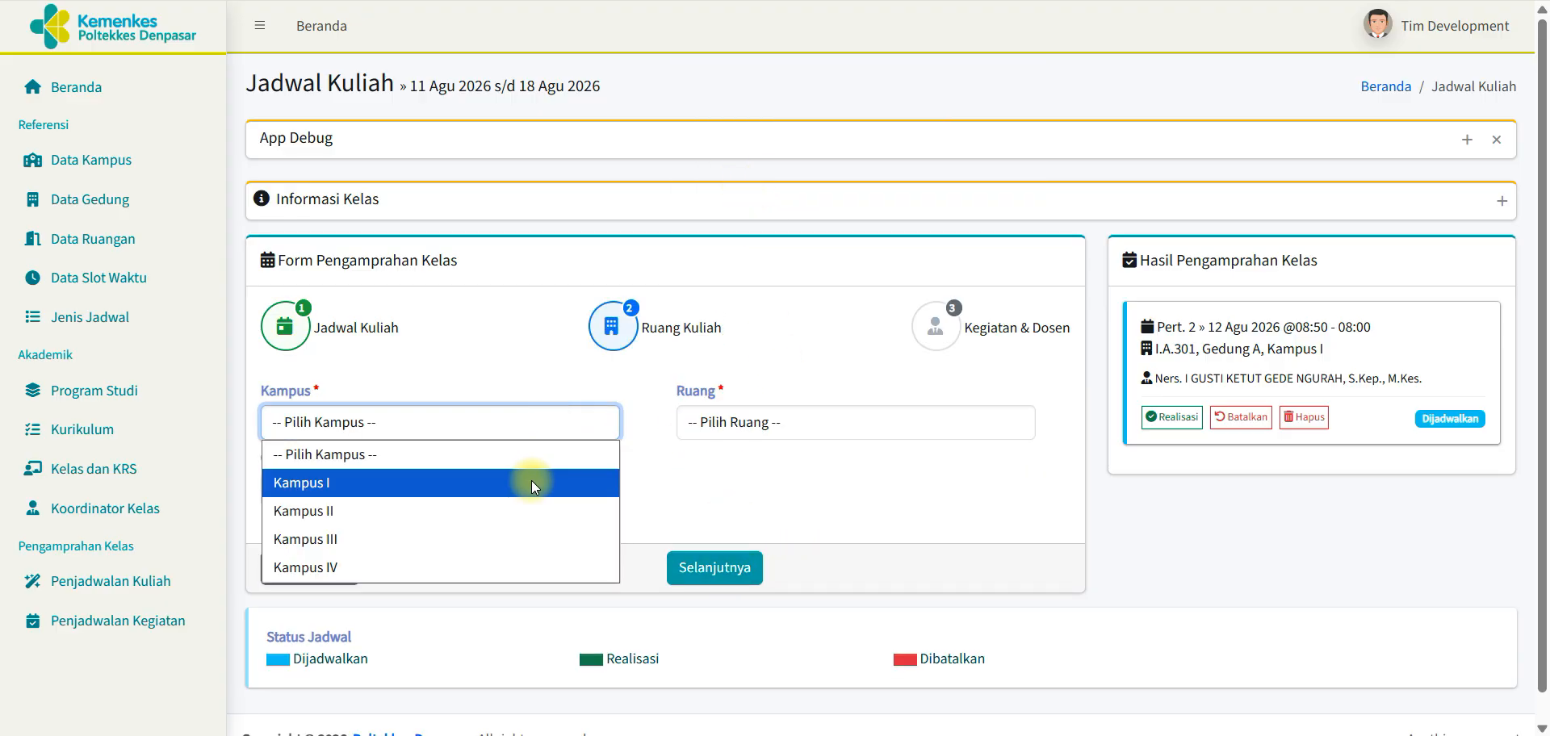
pyautogui.click(531, 482)
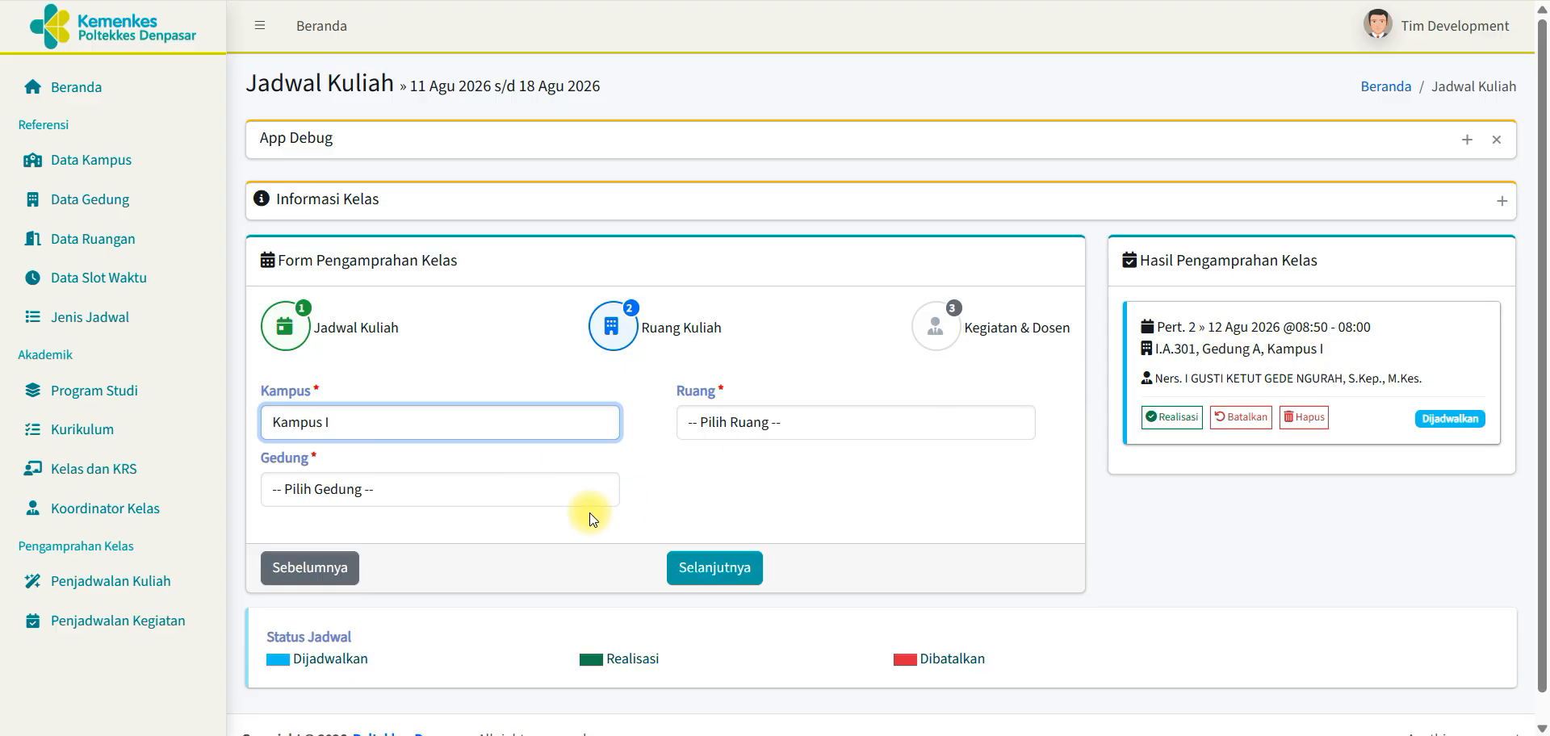
pyautogui.click(502, 500)
pyautogui.click(496, 547)
pyautogui.click(748, 419)
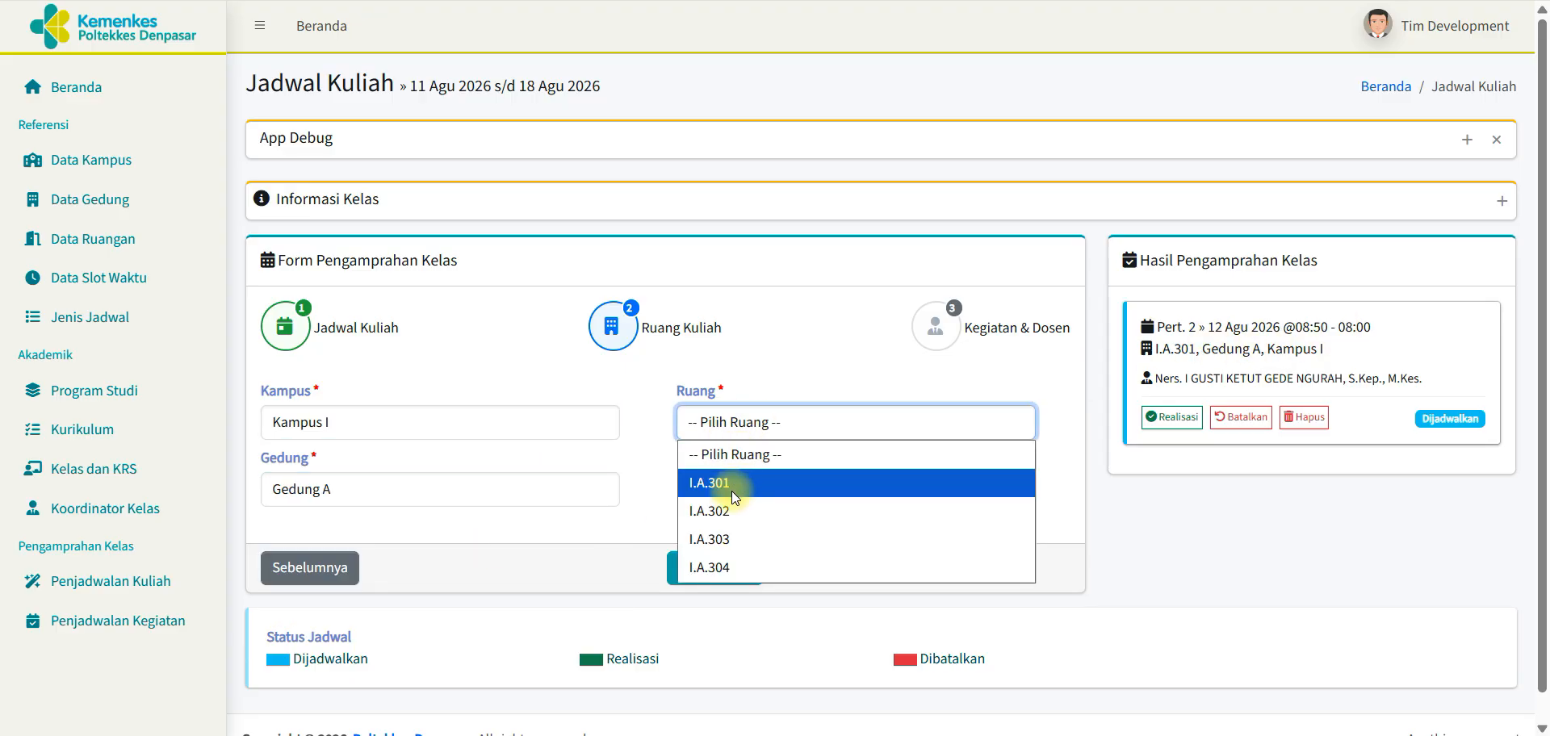
pyautogui.click(732, 491)
pyautogui.click(723, 568)
# Step: Choose the second listed lecturer for meeting 3 and save its schedule
pyautogui.click(767, 422)
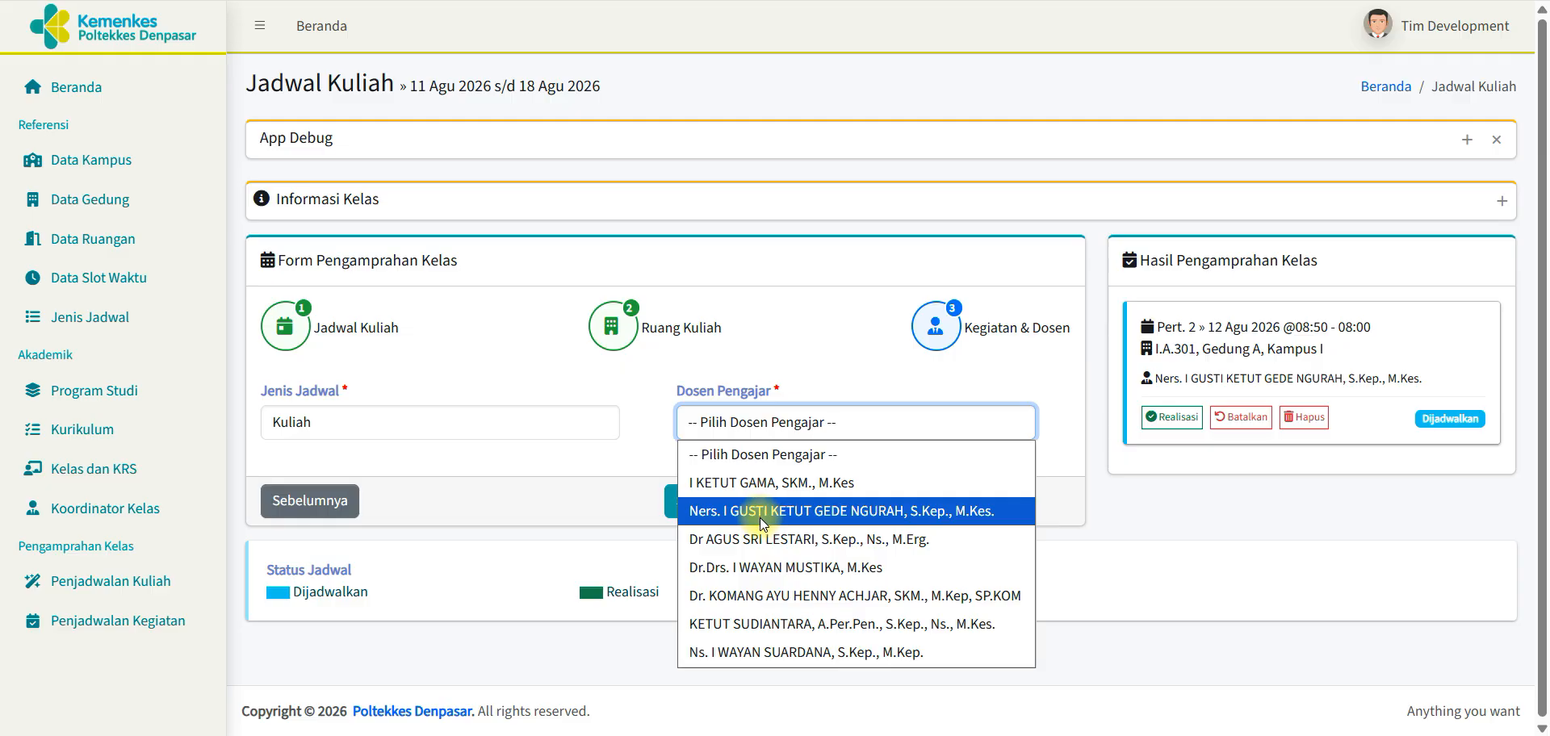
pyautogui.click(759, 517)
pyautogui.click(696, 502)
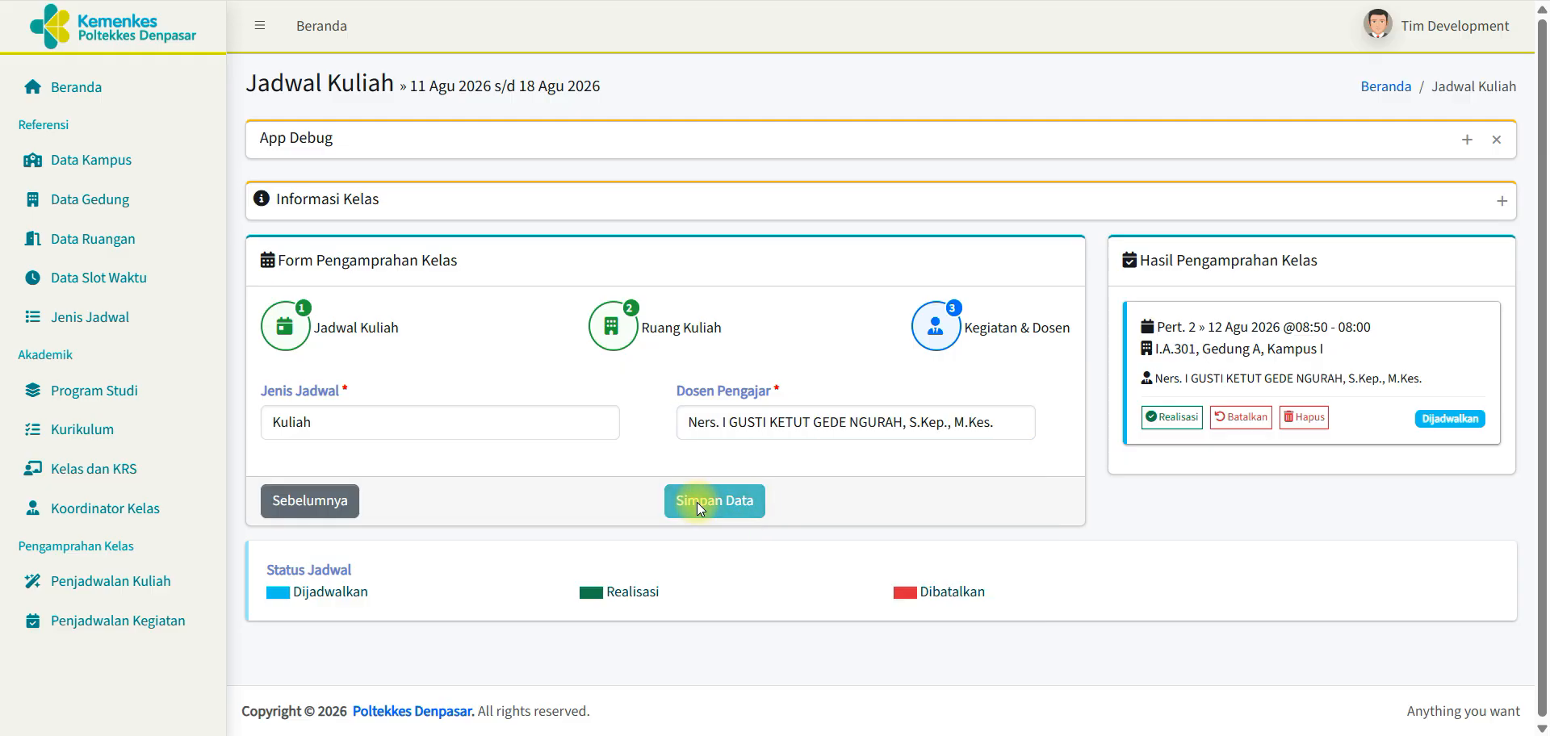
pyautogui.click(777, 484)
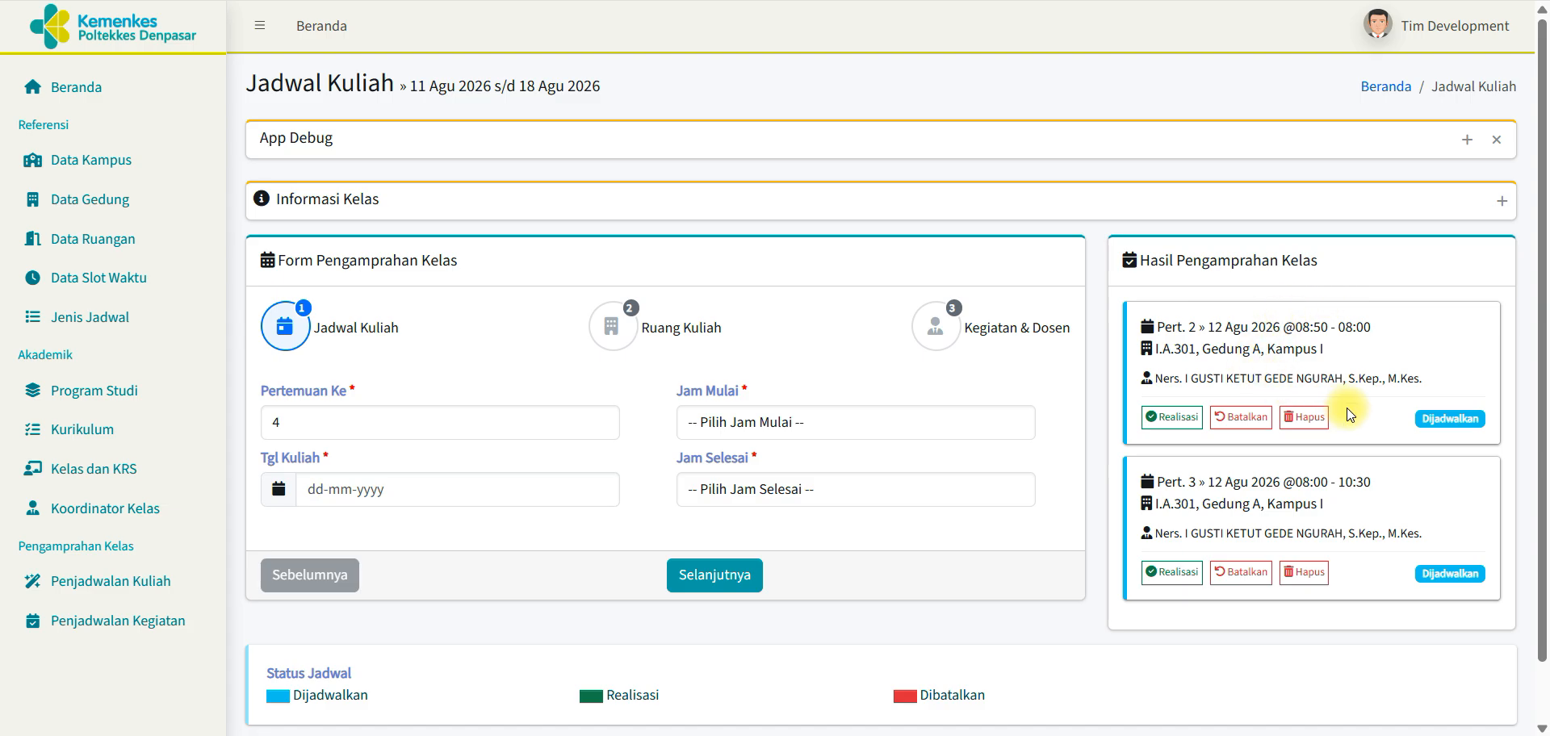
# Step: Highlight the time range of the saved meeting 2 entry and delete that schedule
pyautogui.moveTo(1295, 326); pyautogui.dragTo(1390, 326)
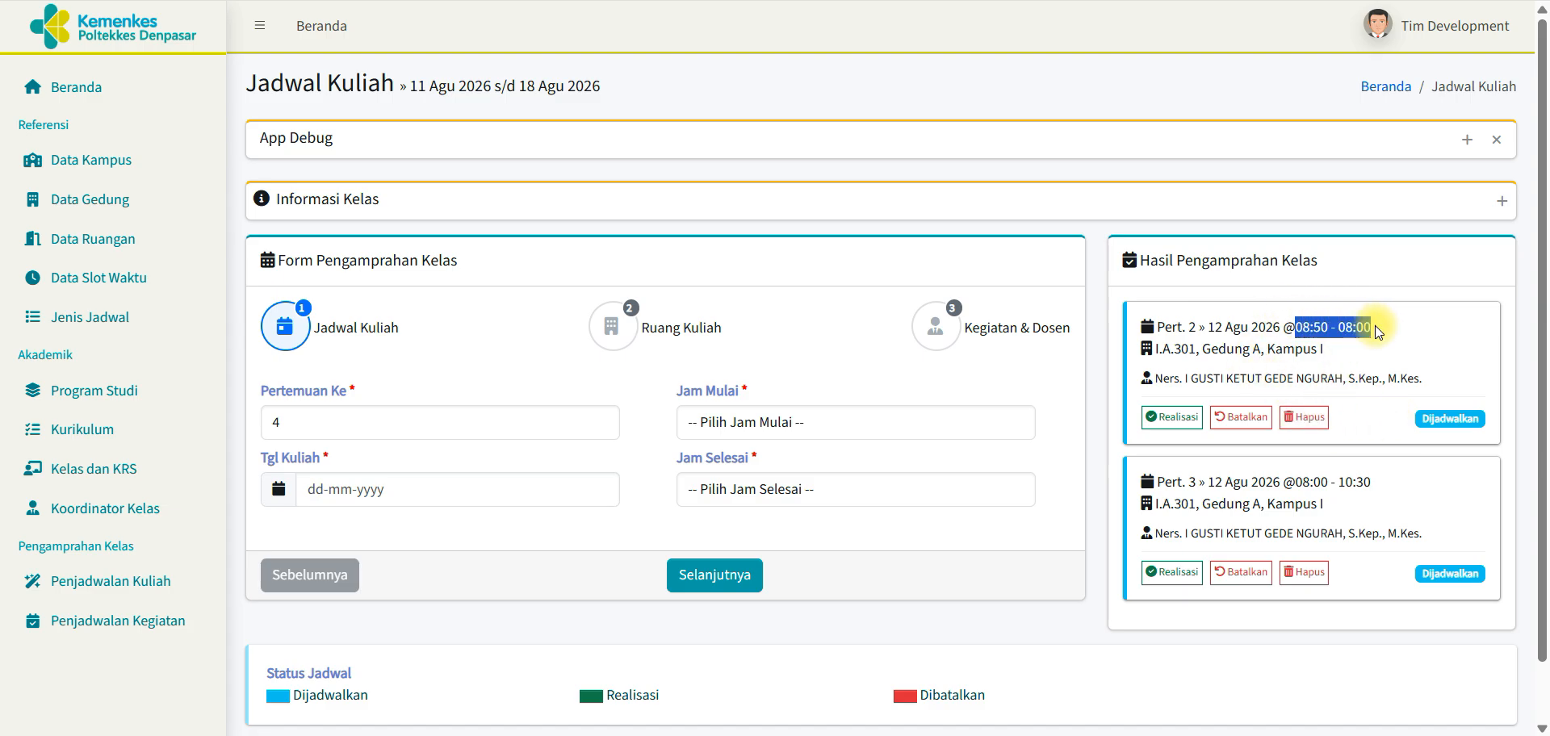
pyautogui.click(1308, 419)
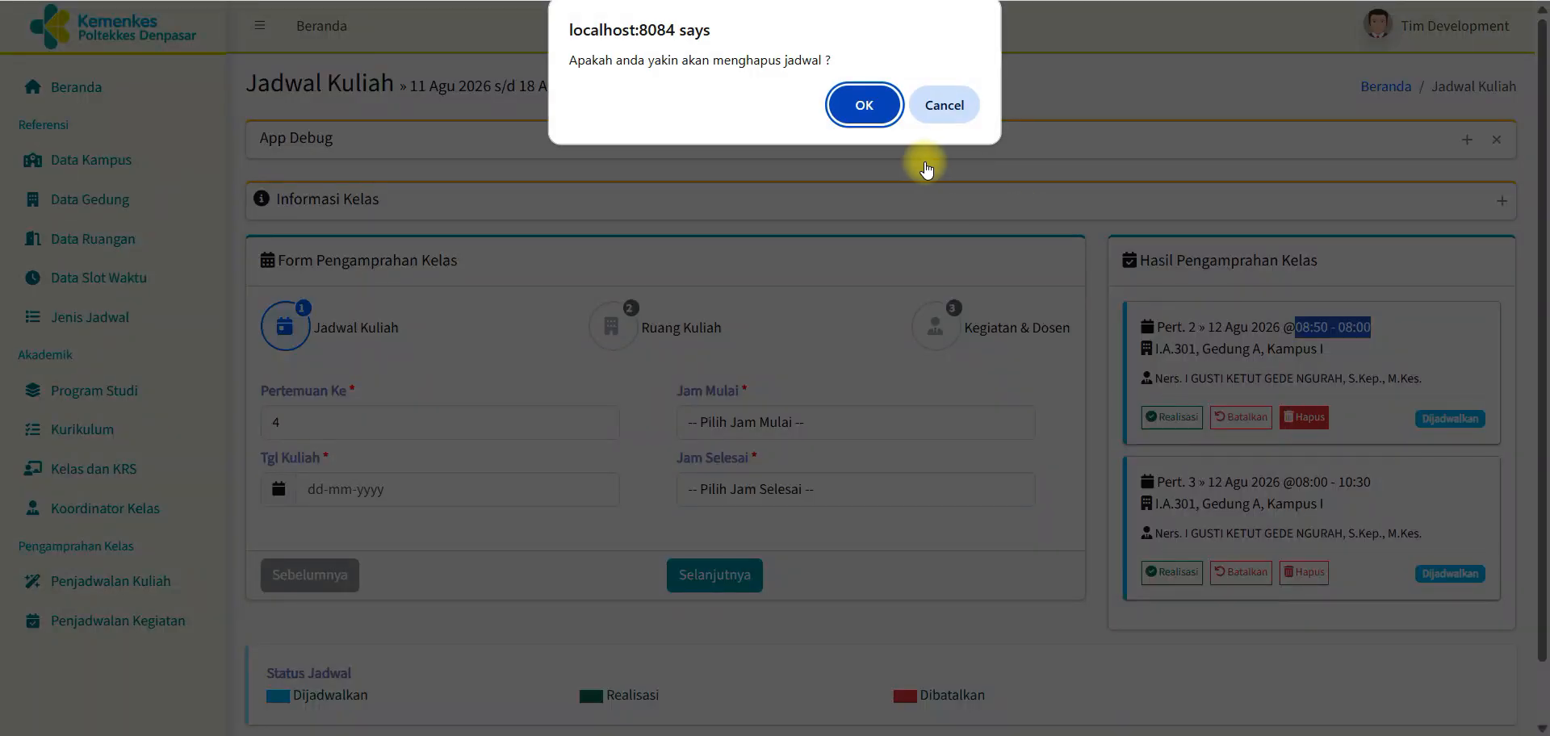
pyautogui.click(859, 105)
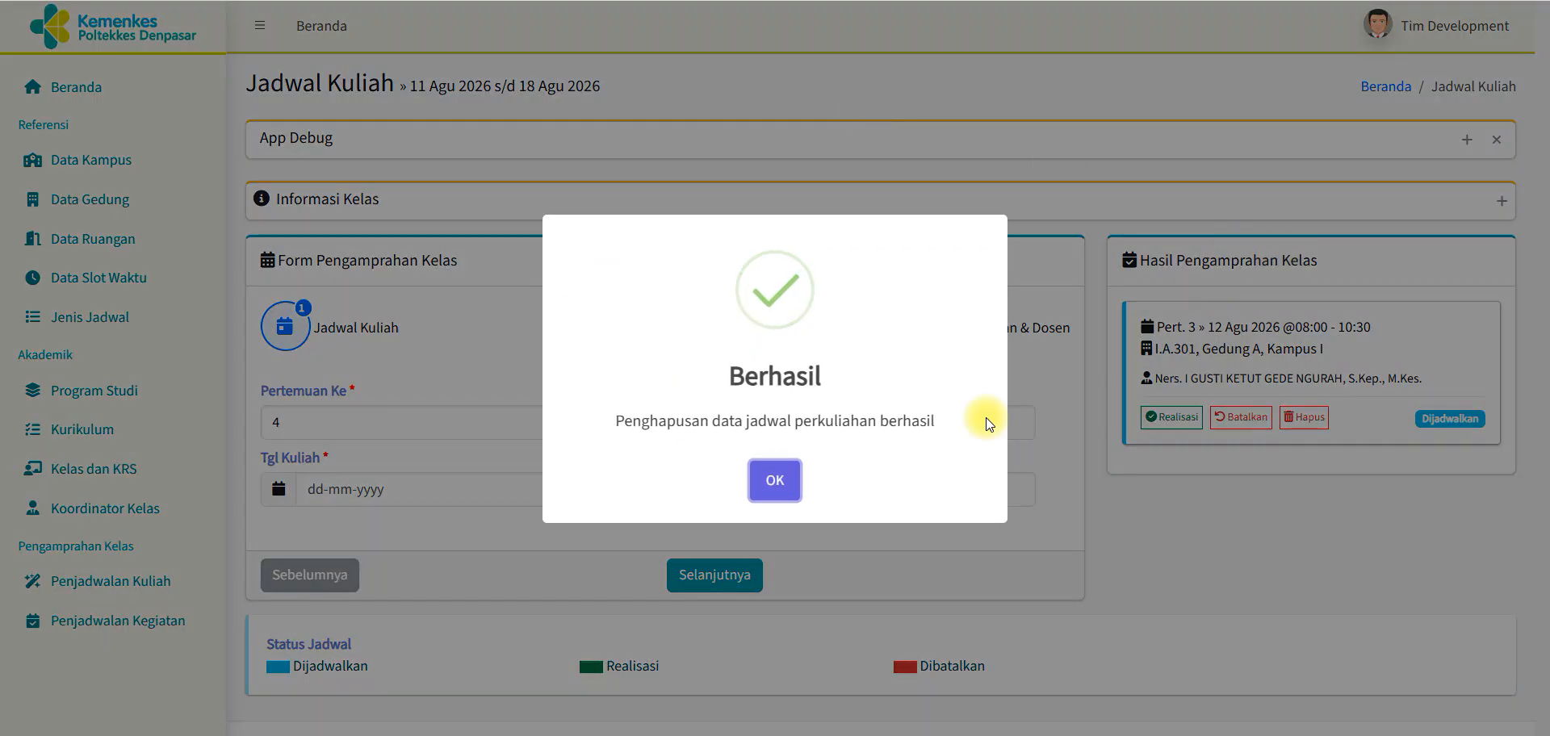
pyautogui.click(772, 477)
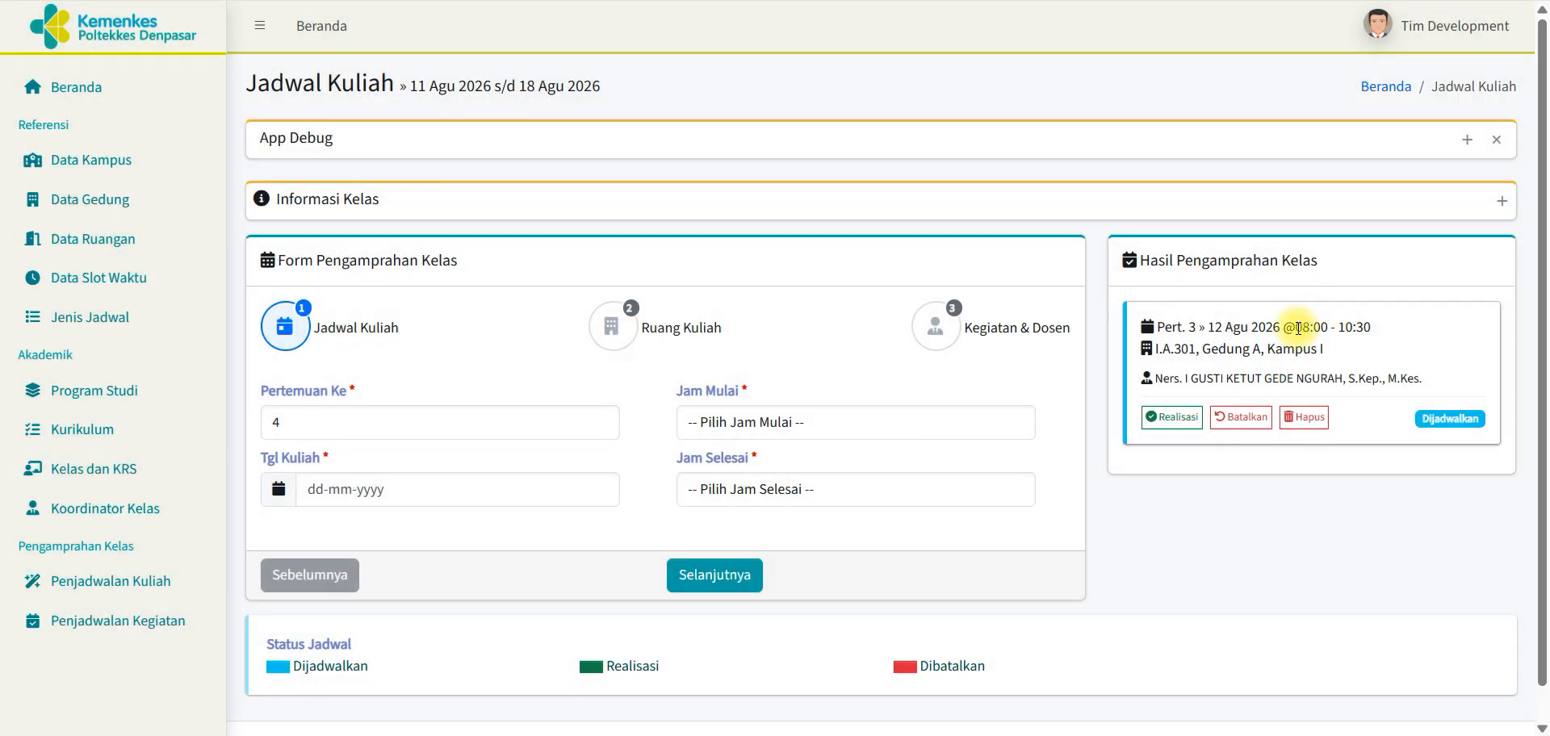
# Step: Highlight the time range, building and room in the saved meeting 3 entry
pyautogui.moveTo(1294, 327); pyautogui.dragTo(1404, 327)
pyautogui.click(1281, 378)
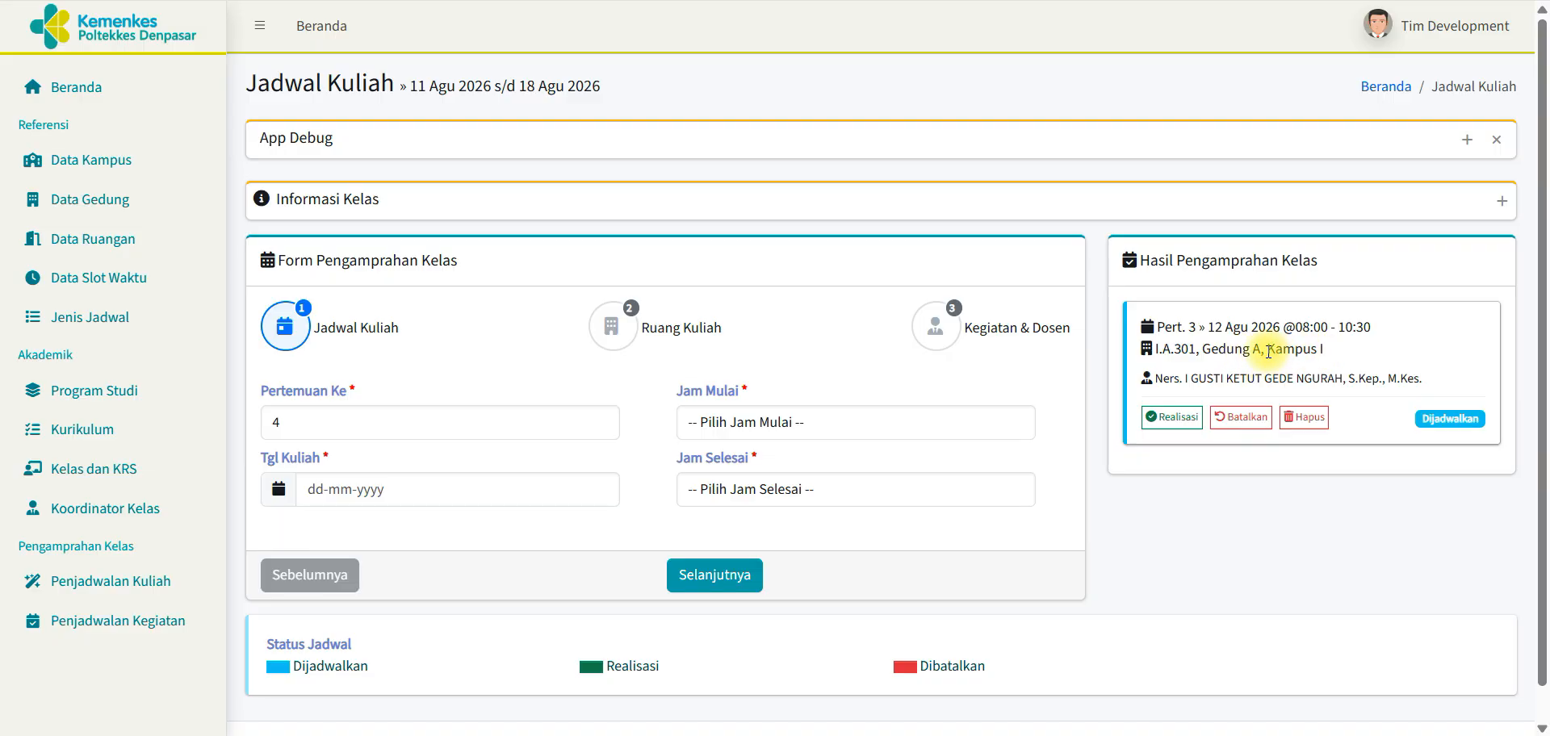
pyautogui.moveTo(1196, 349); pyautogui.dragTo(1258, 352)
pyautogui.click(1160, 356)
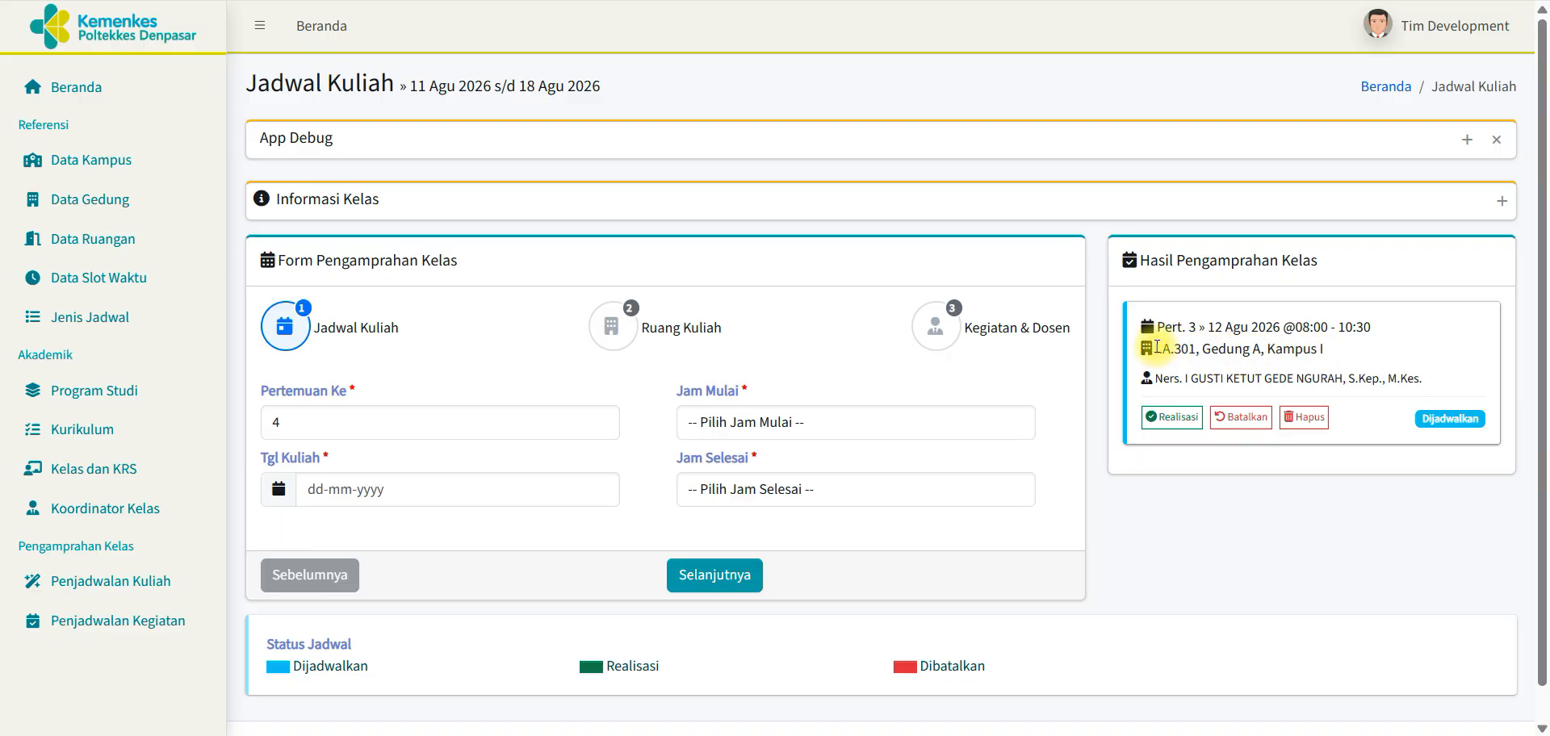
pyautogui.moveTo(1160, 356); pyautogui.dragTo(1203, 352)
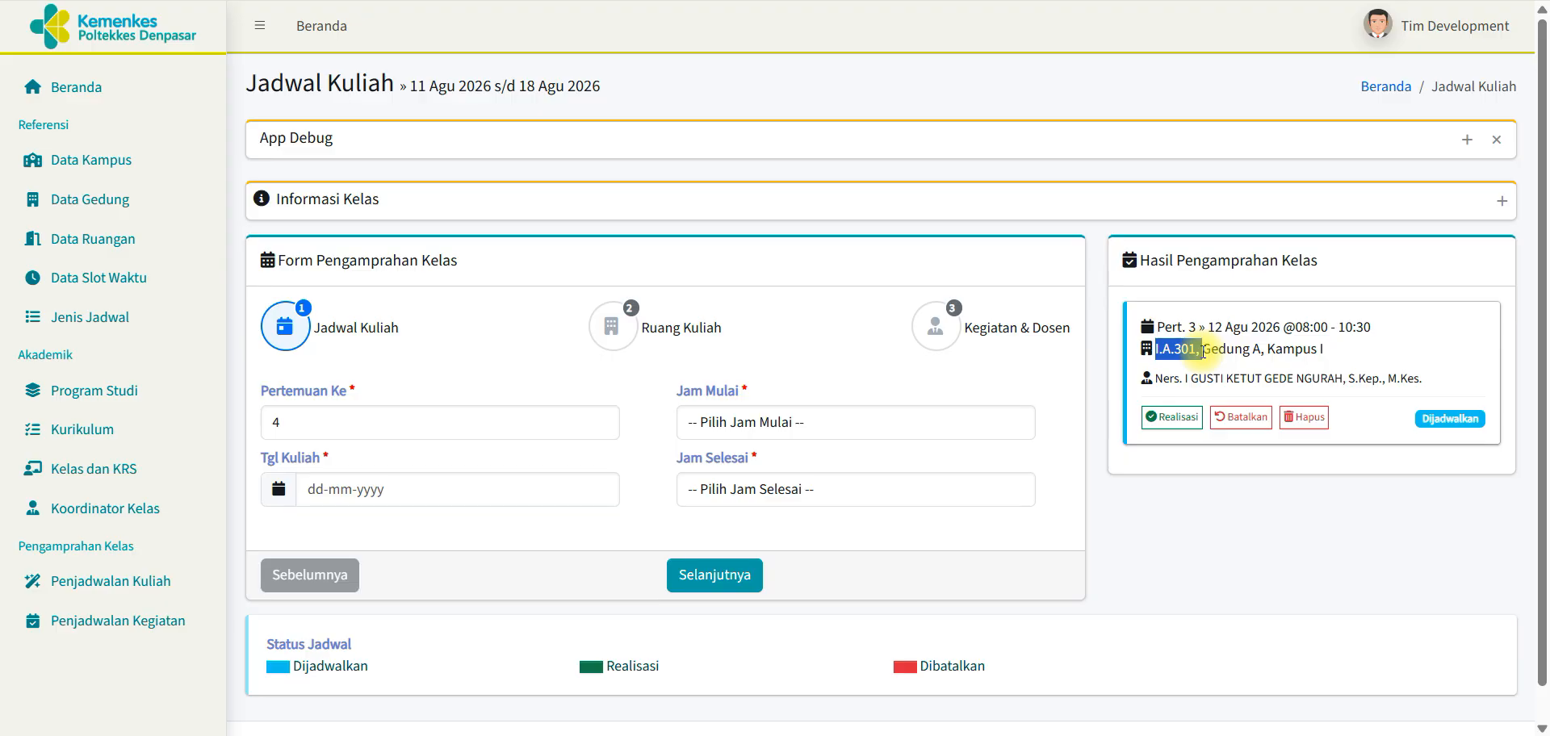
pyautogui.click(498, 489)
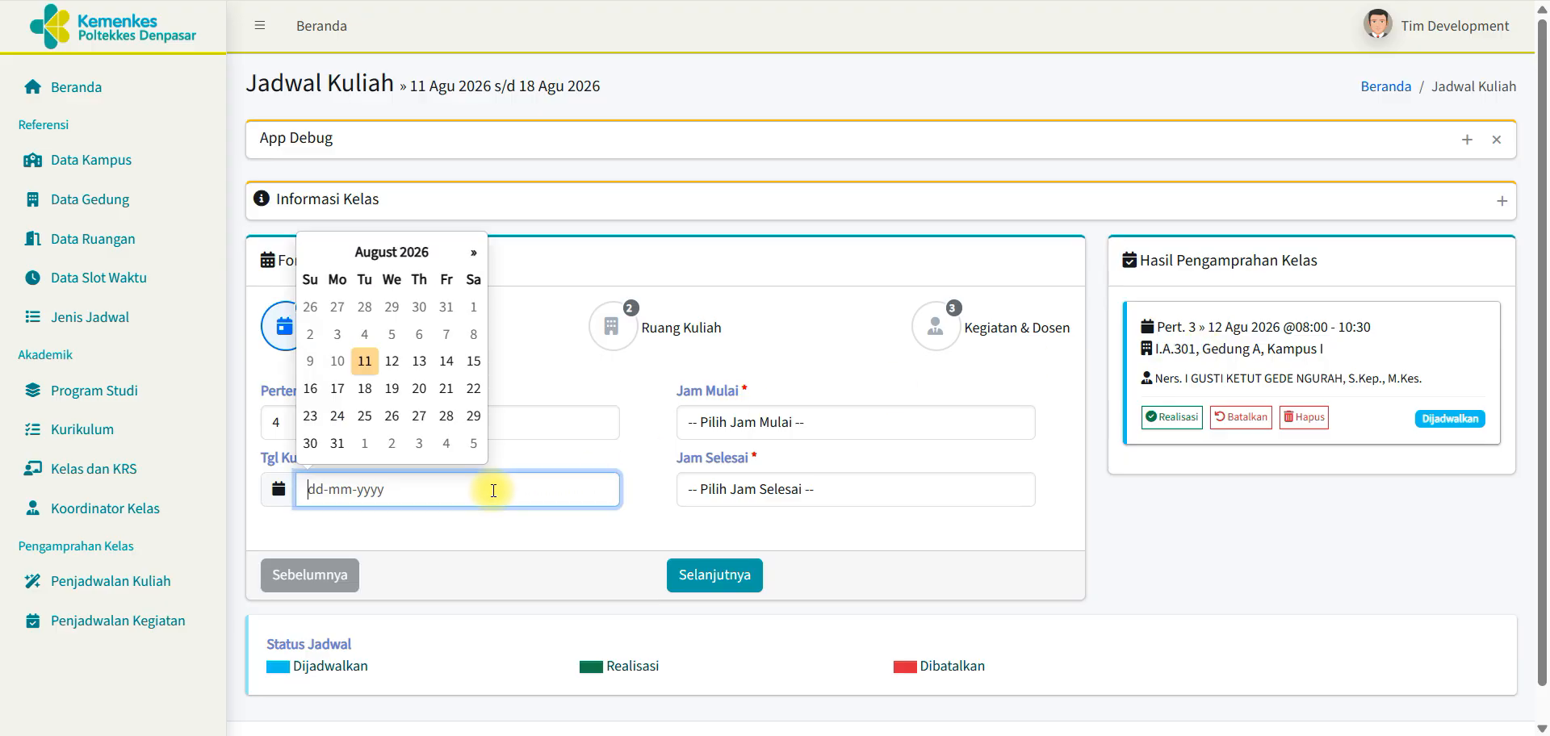
pyautogui.click(424, 369)
pyautogui.click(743, 418)
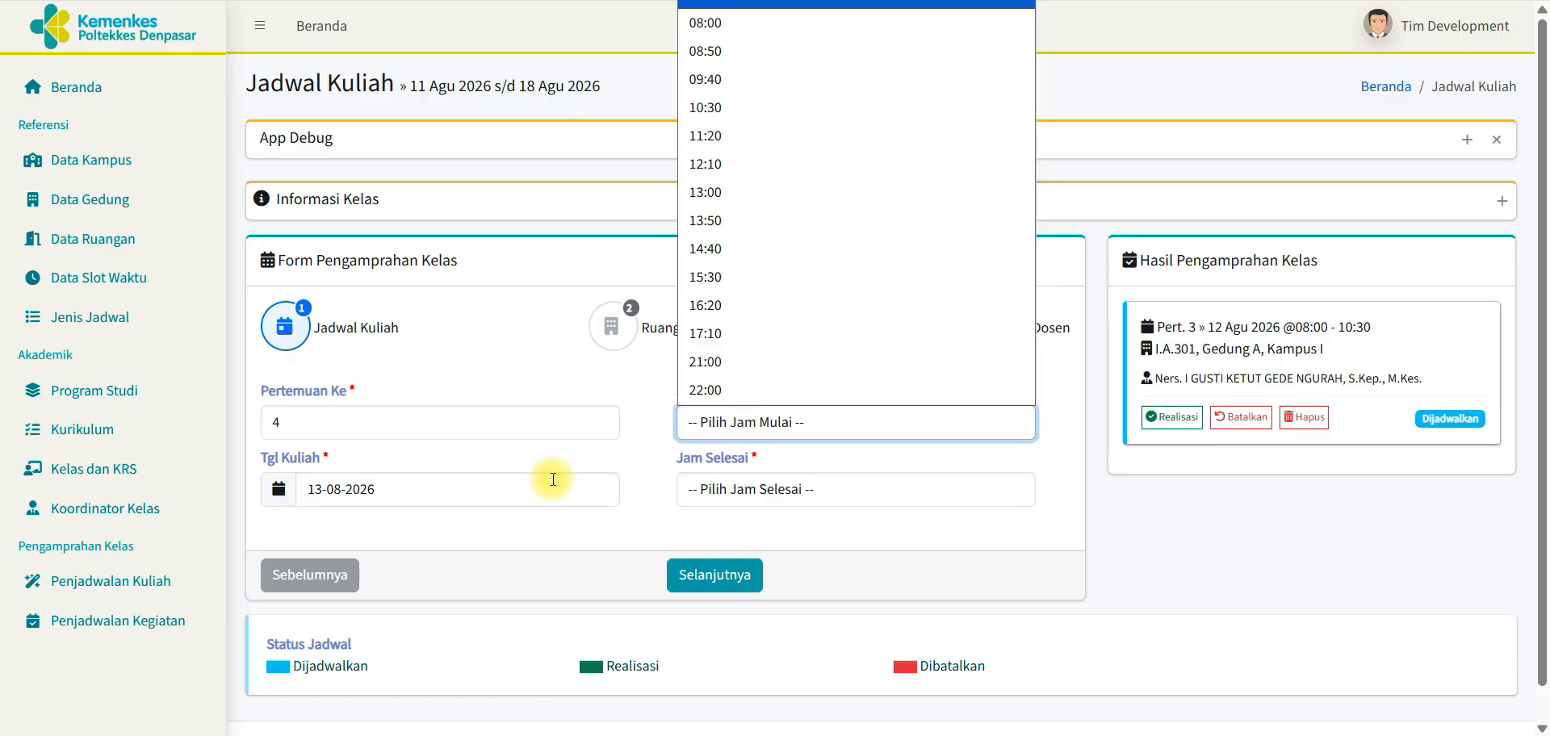
# Step: Set meeting 4 to 12-08-2026 with Jam Mulai 09:40 and Jam Selesai 11:20, and continue to the room details
pyautogui.click(461, 488)
pyautogui.click(392, 357)
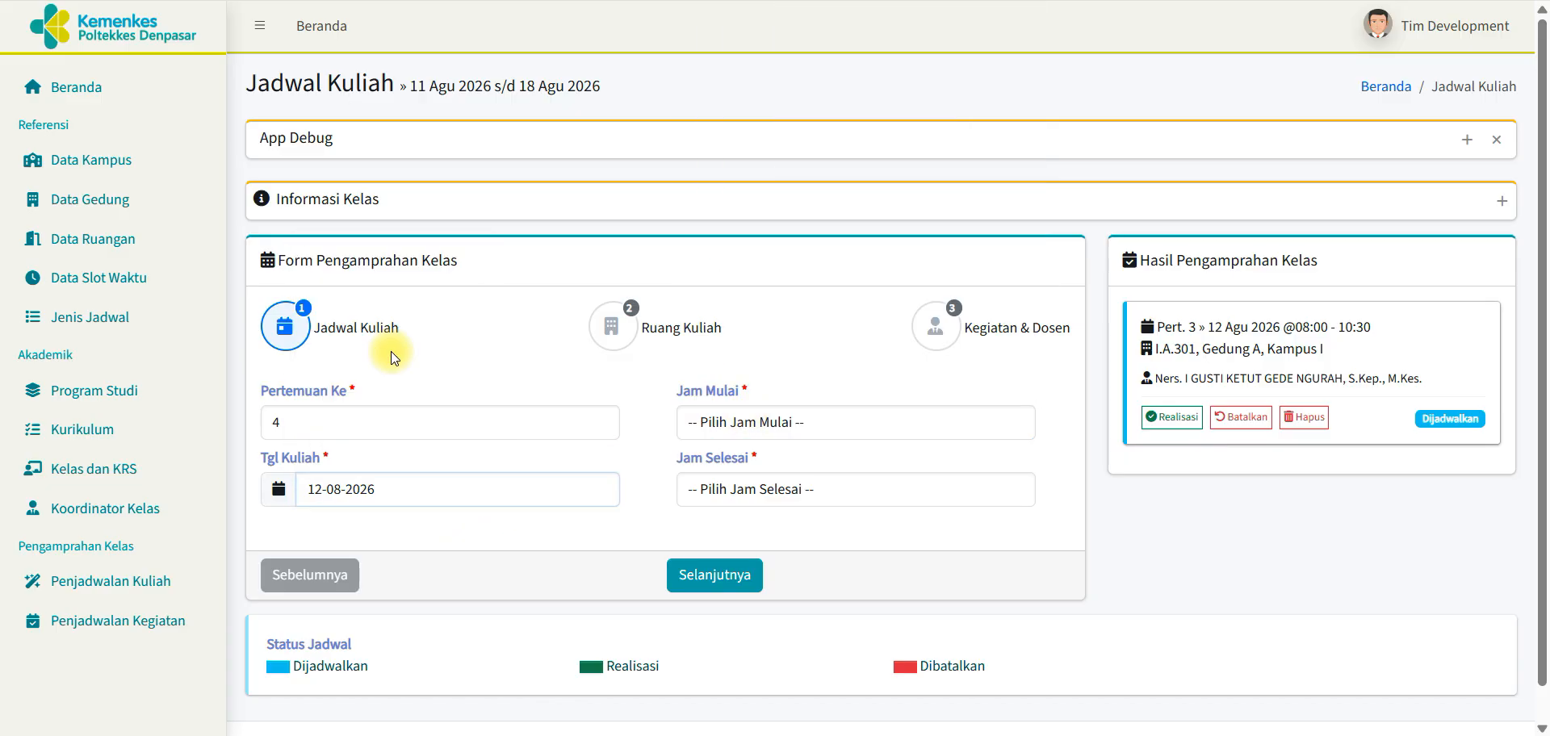
pyautogui.click(765, 428)
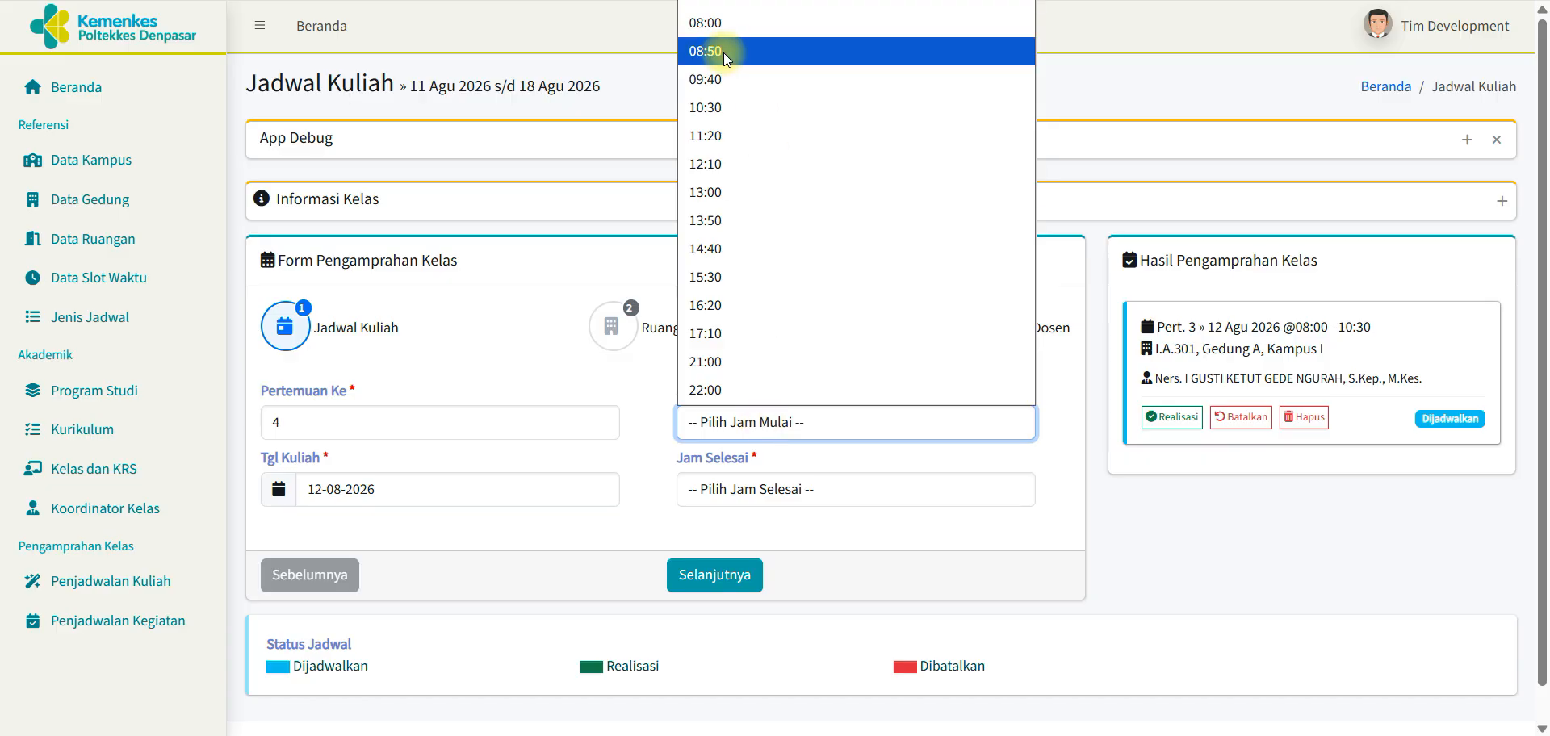
pyautogui.click(721, 81)
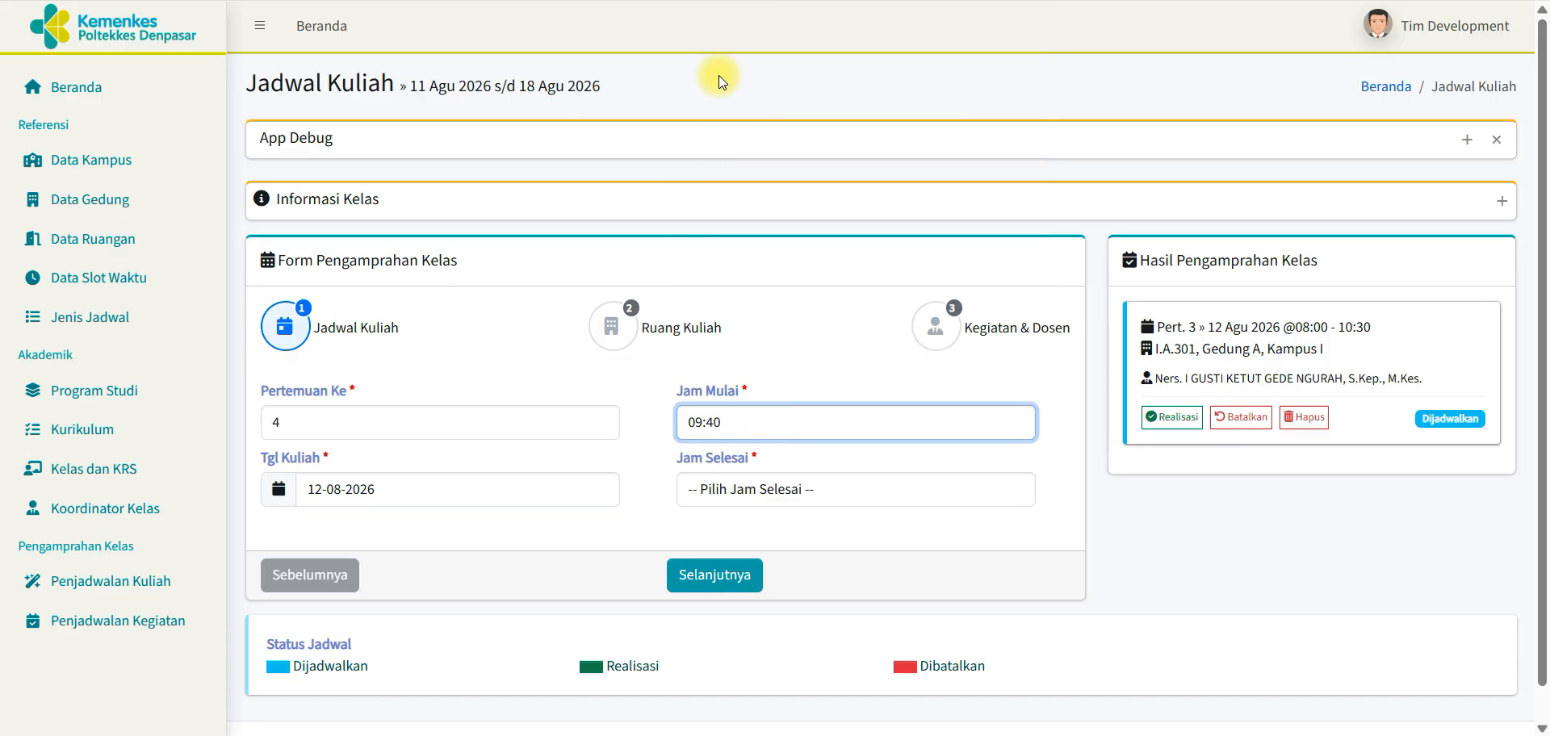
pyautogui.click(778, 501)
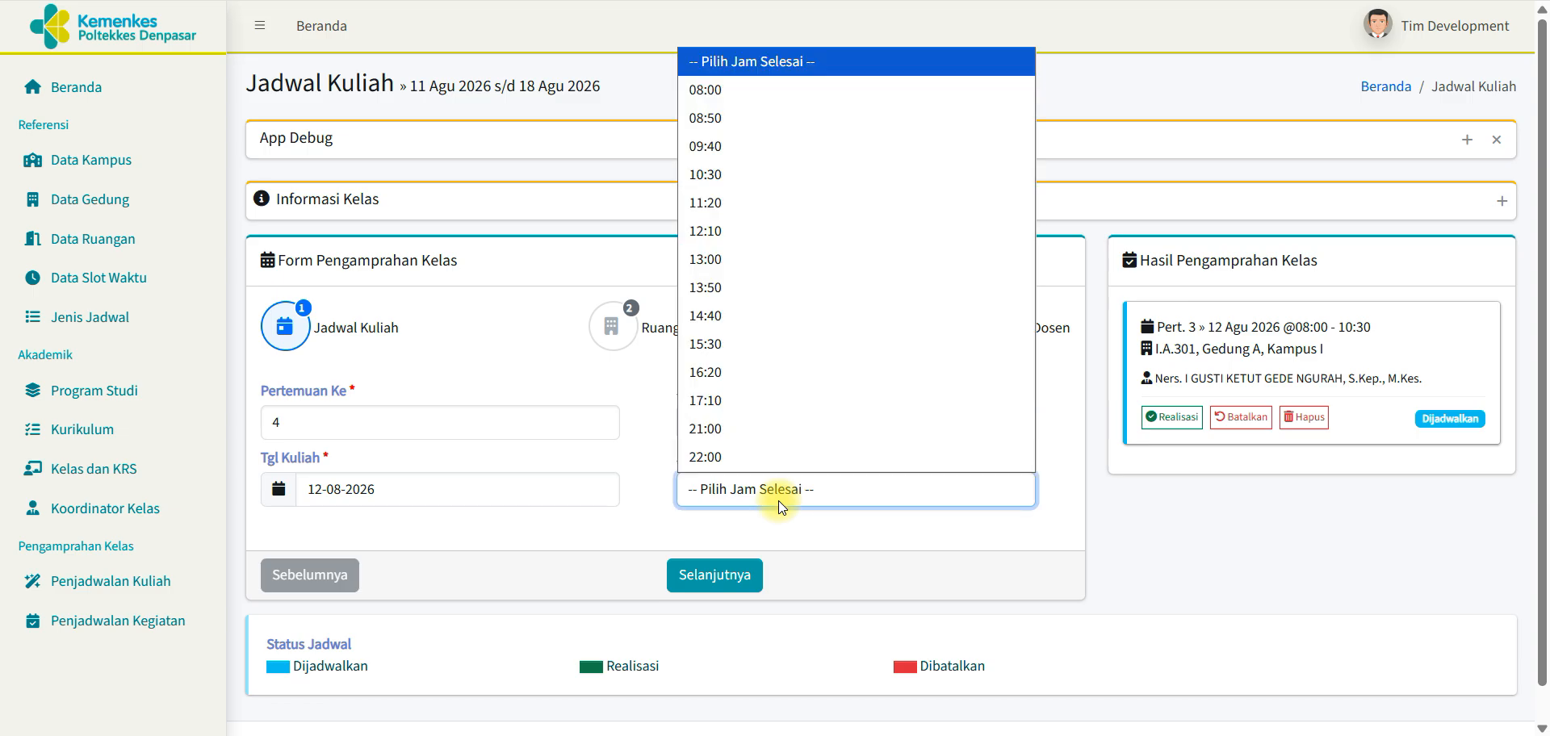
pyautogui.click(754, 207)
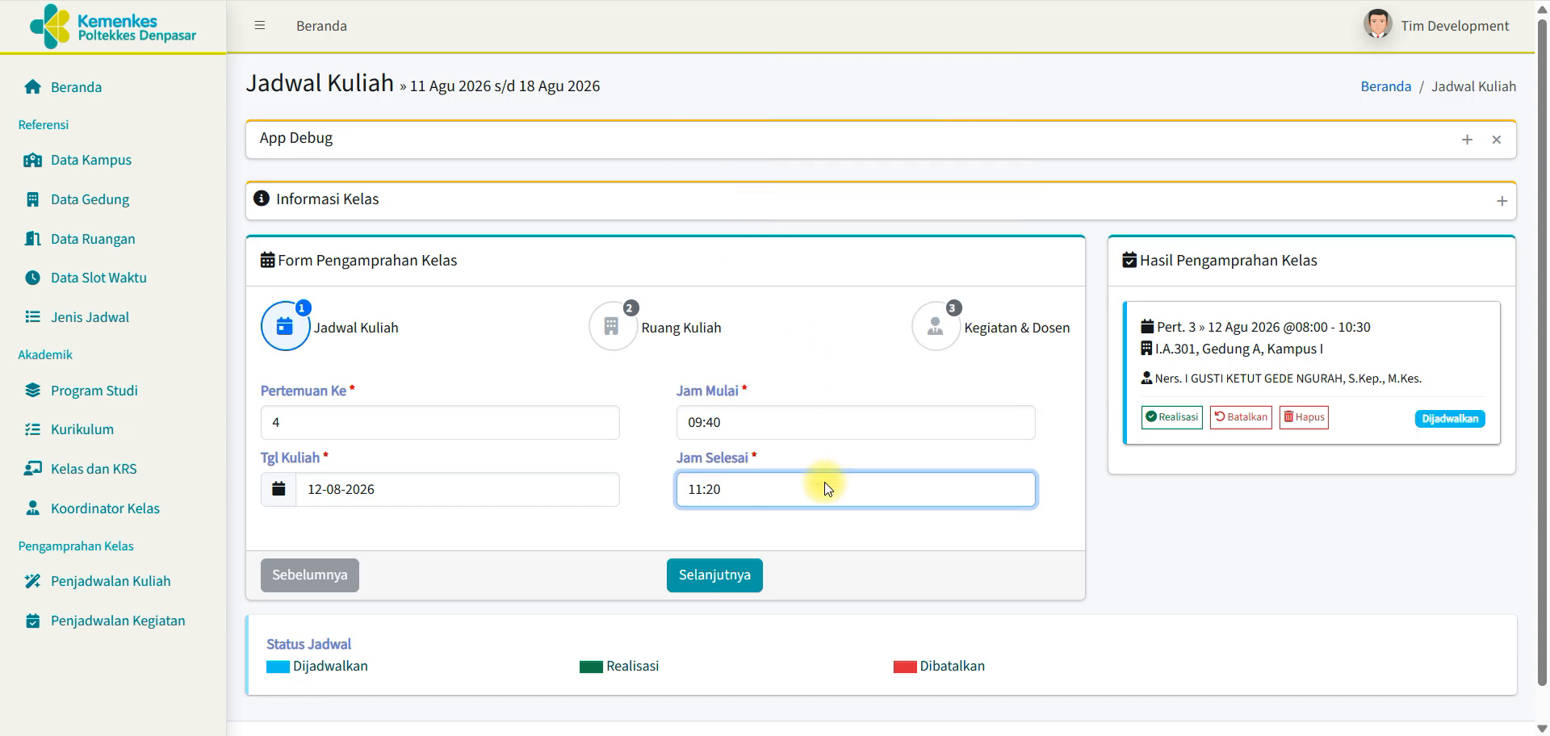
pyautogui.click(715, 575)
# Step: Assign meeting 4 to room I.A.301 in Gedung A, Kampus I, and continue to the activity and lecturer details
pyautogui.click(502, 427)
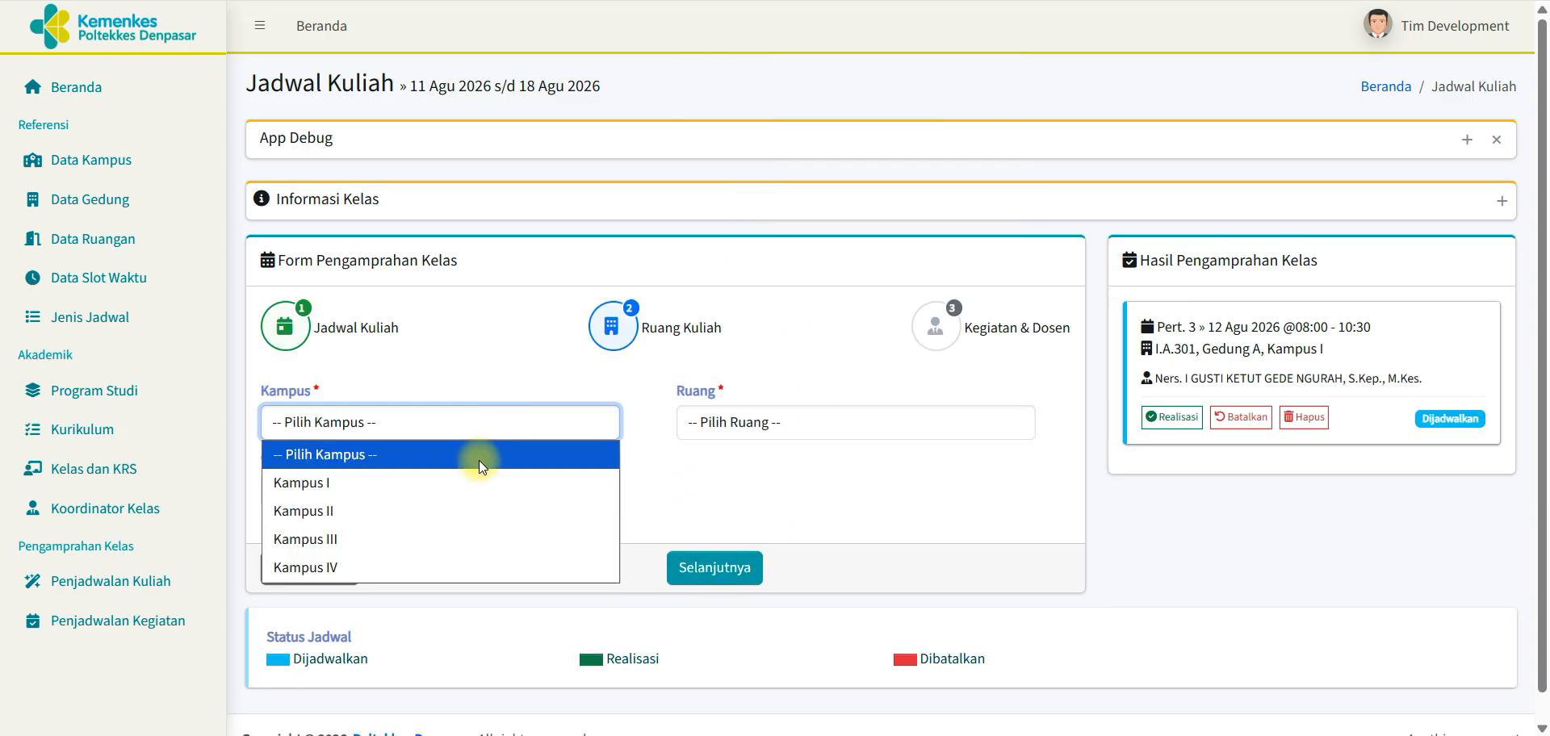
pyautogui.click(466, 491)
pyautogui.click(448, 486)
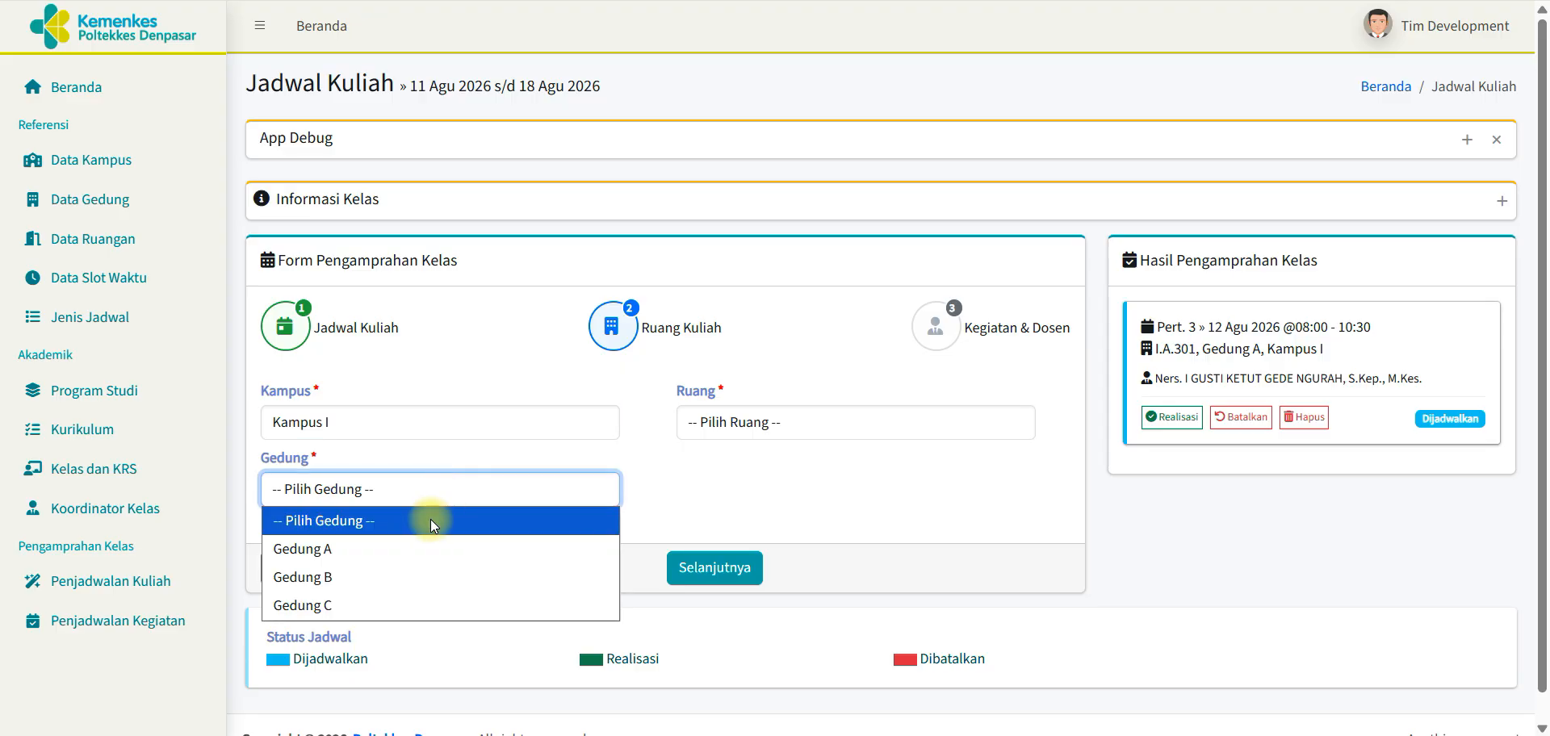
pyautogui.click(410, 554)
pyautogui.click(714, 428)
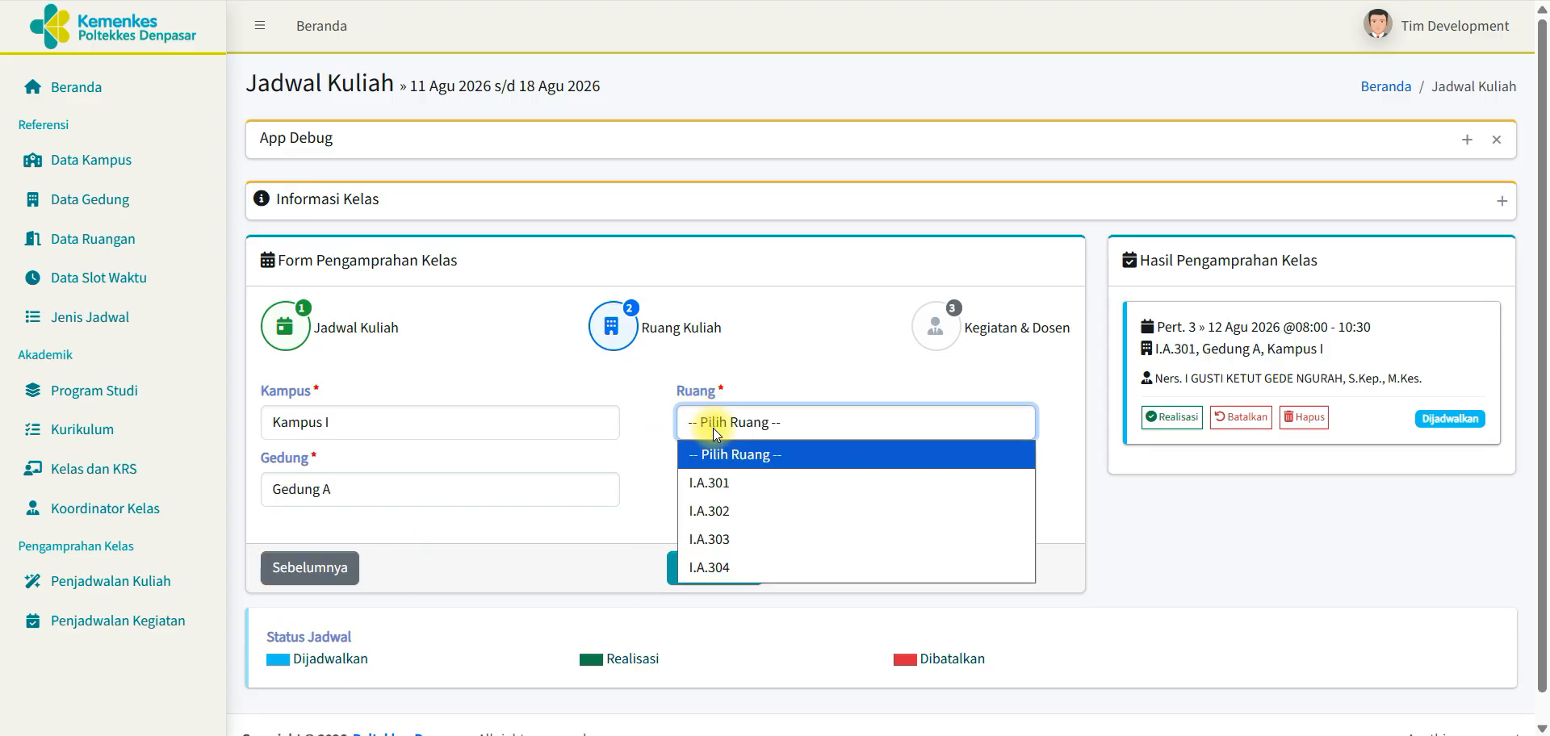
pyautogui.click(709, 482)
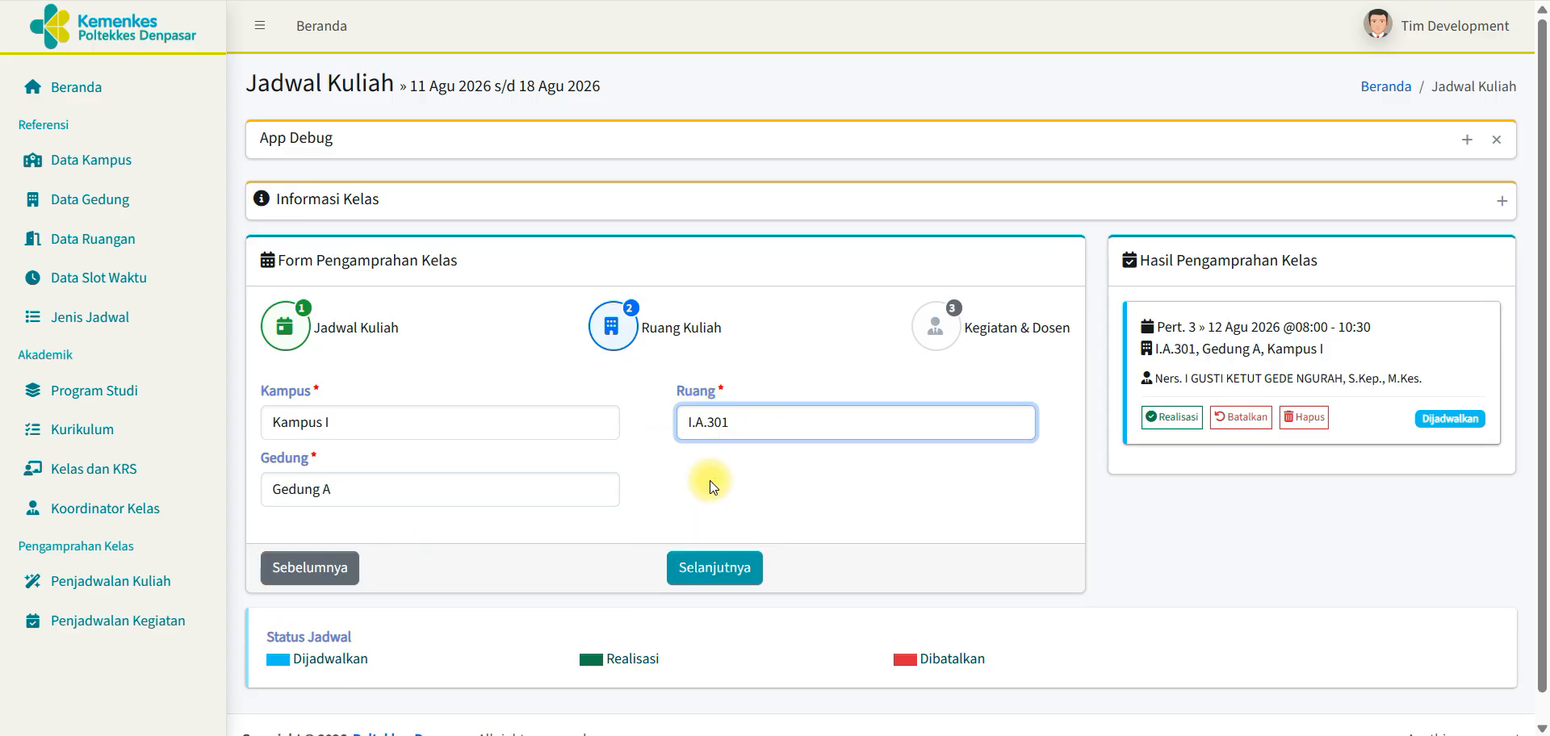
pyautogui.click(721, 569)
# Step: Choose the second listed lecturer and try to save the meeting 4 schedule, which overlaps meeting 3 in the same room
pyautogui.click(759, 421)
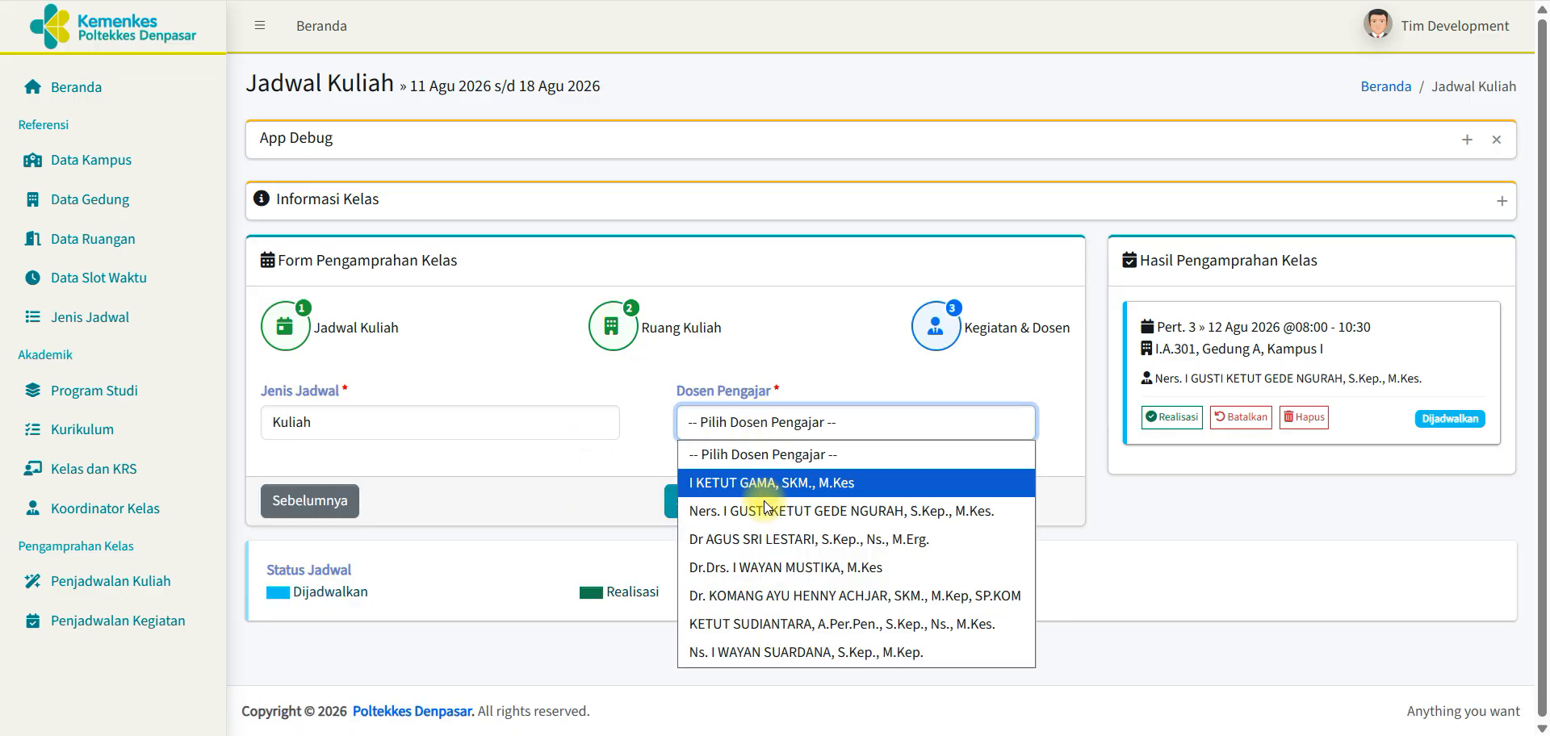
pyautogui.click(767, 515)
pyautogui.click(725, 506)
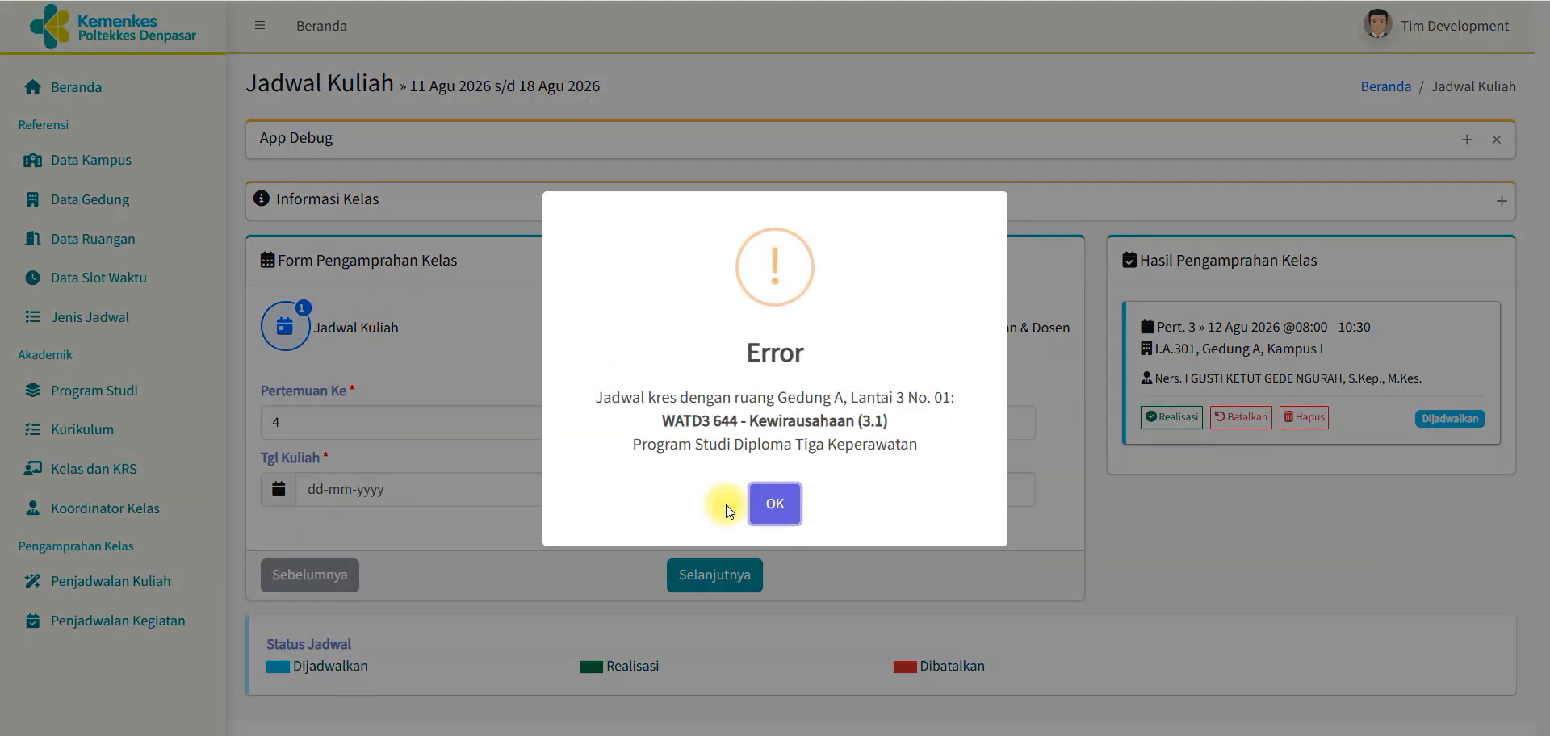
pyautogui.moveTo(594, 397); pyautogui.dragTo(967, 406)
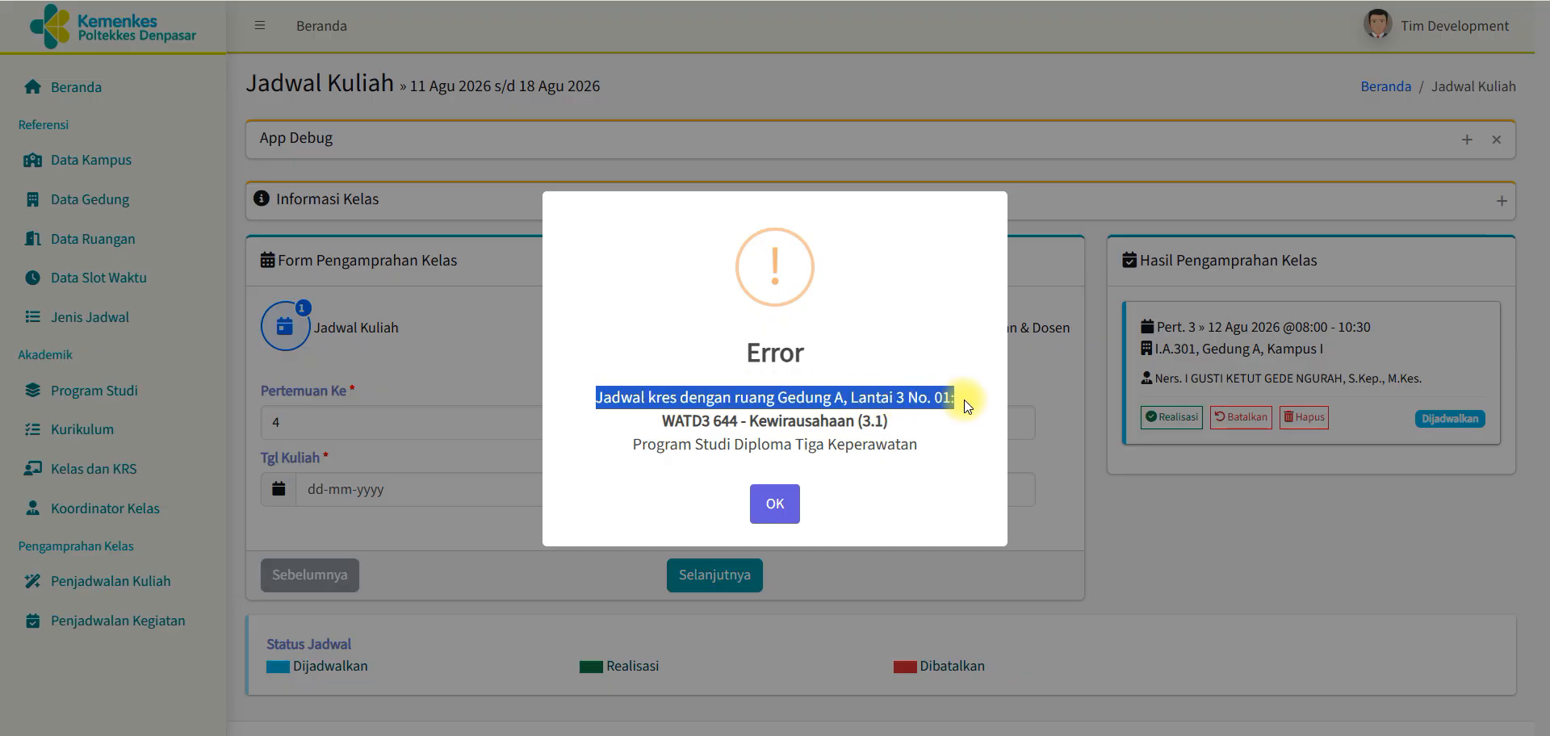
pyautogui.click(824, 419)
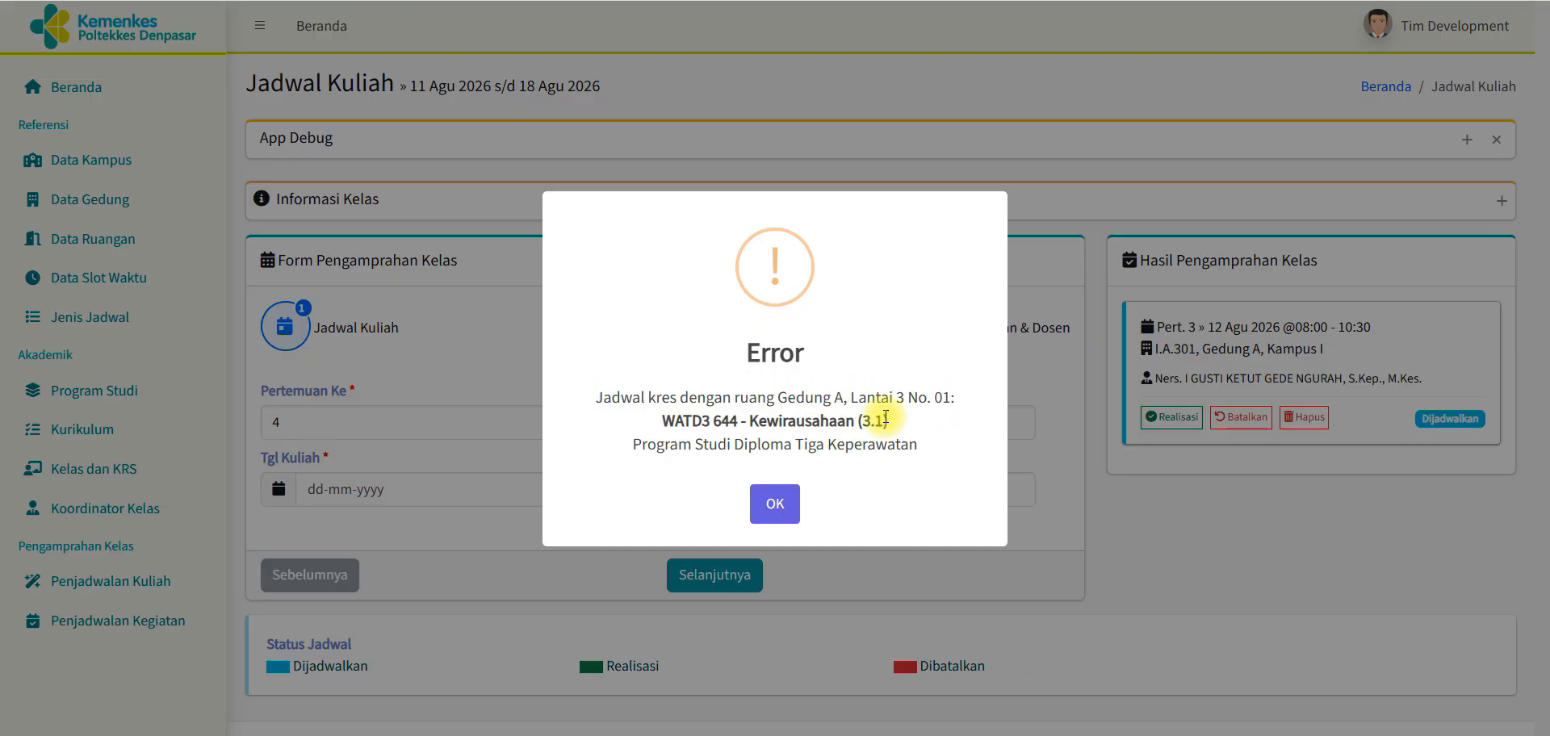
pyautogui.click(775, 503)
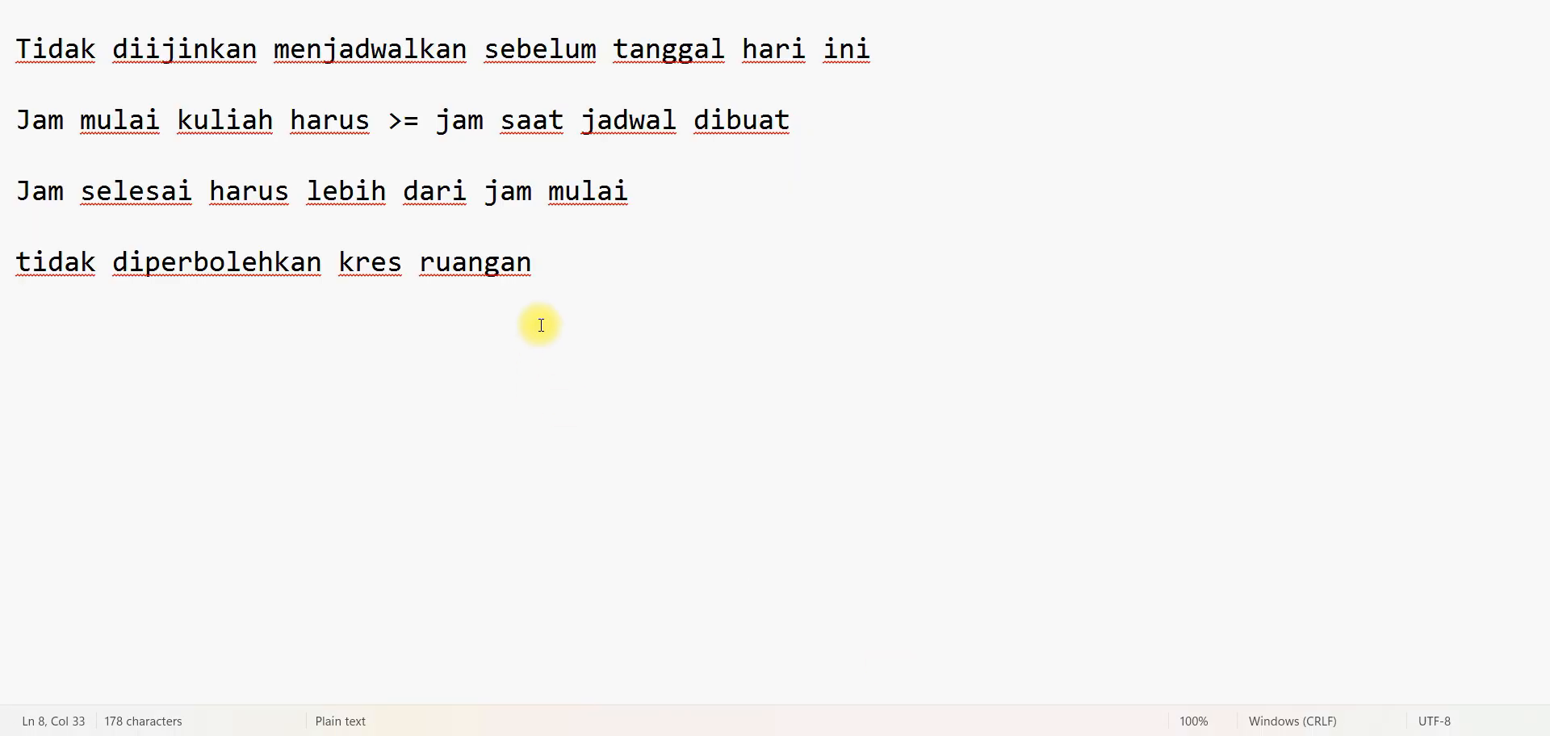
# Step: Switch to the scheduling rules in Notepad and review the lines on room clashes and end times
pyautogui.moveTo(533, 267); pyautogui.dragTo(16, 263)
pyautogui.click(324, 184)
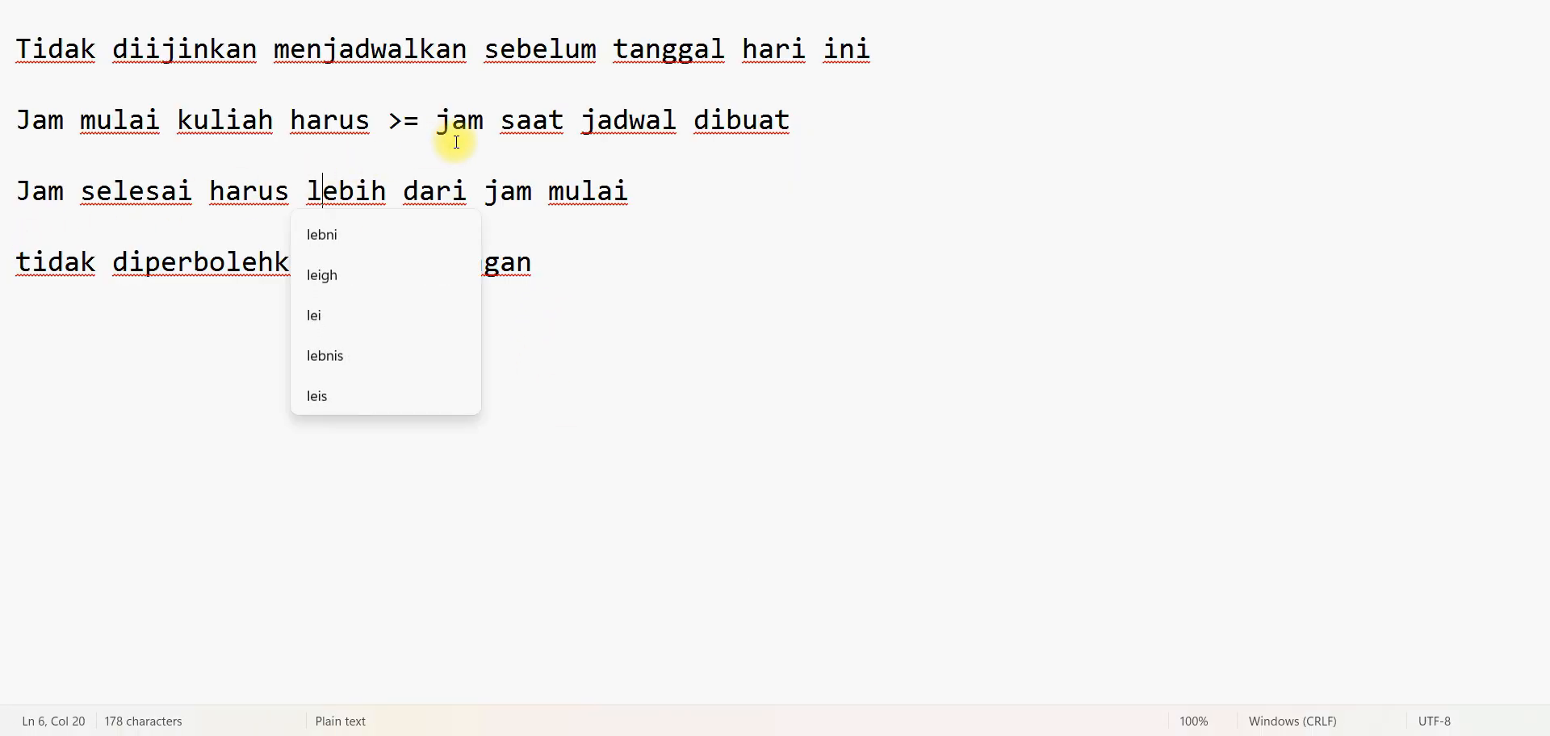
pyautogui.moveTo(679, 188); pyautogui.dragTo(3, 191)
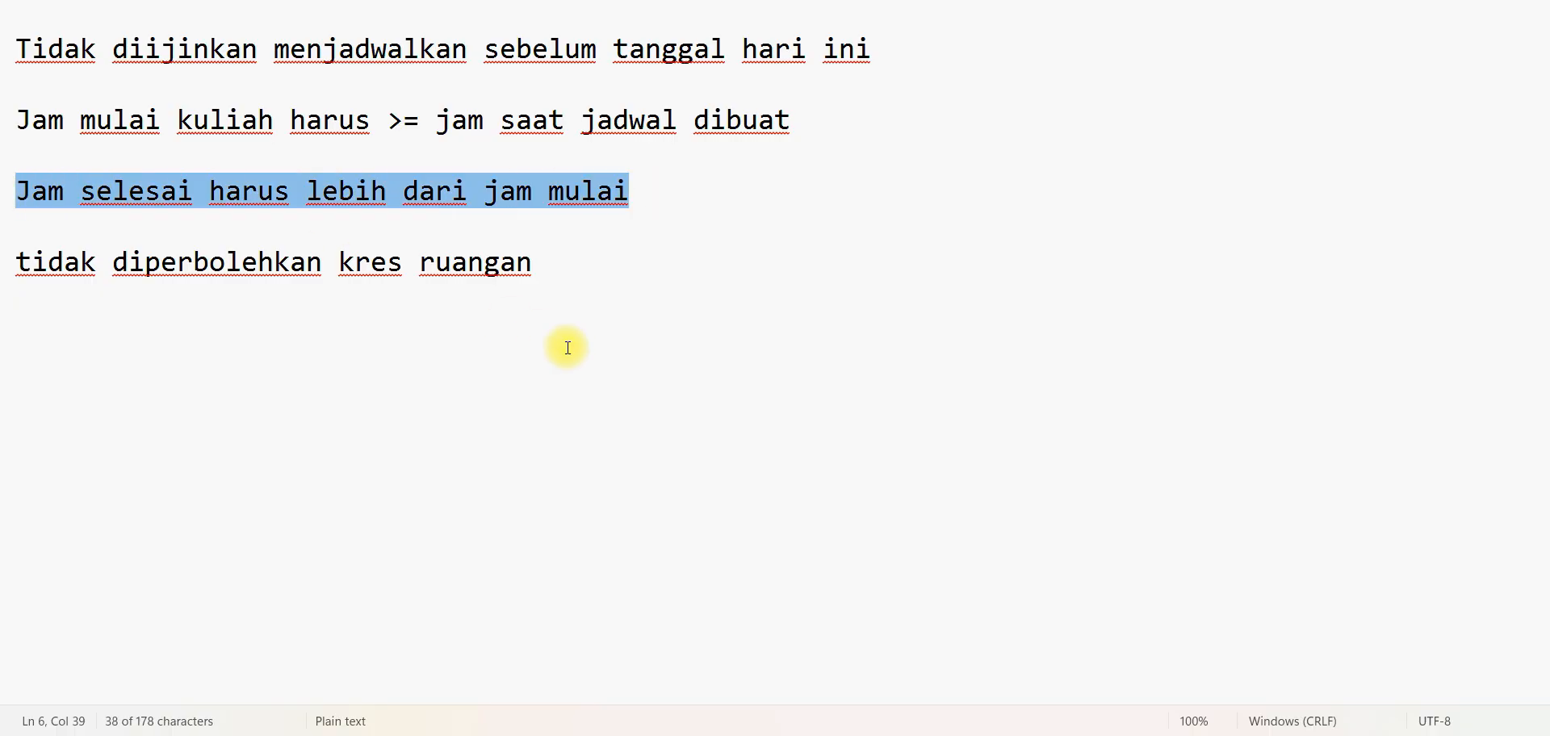
pyautogui.click(646, 195)
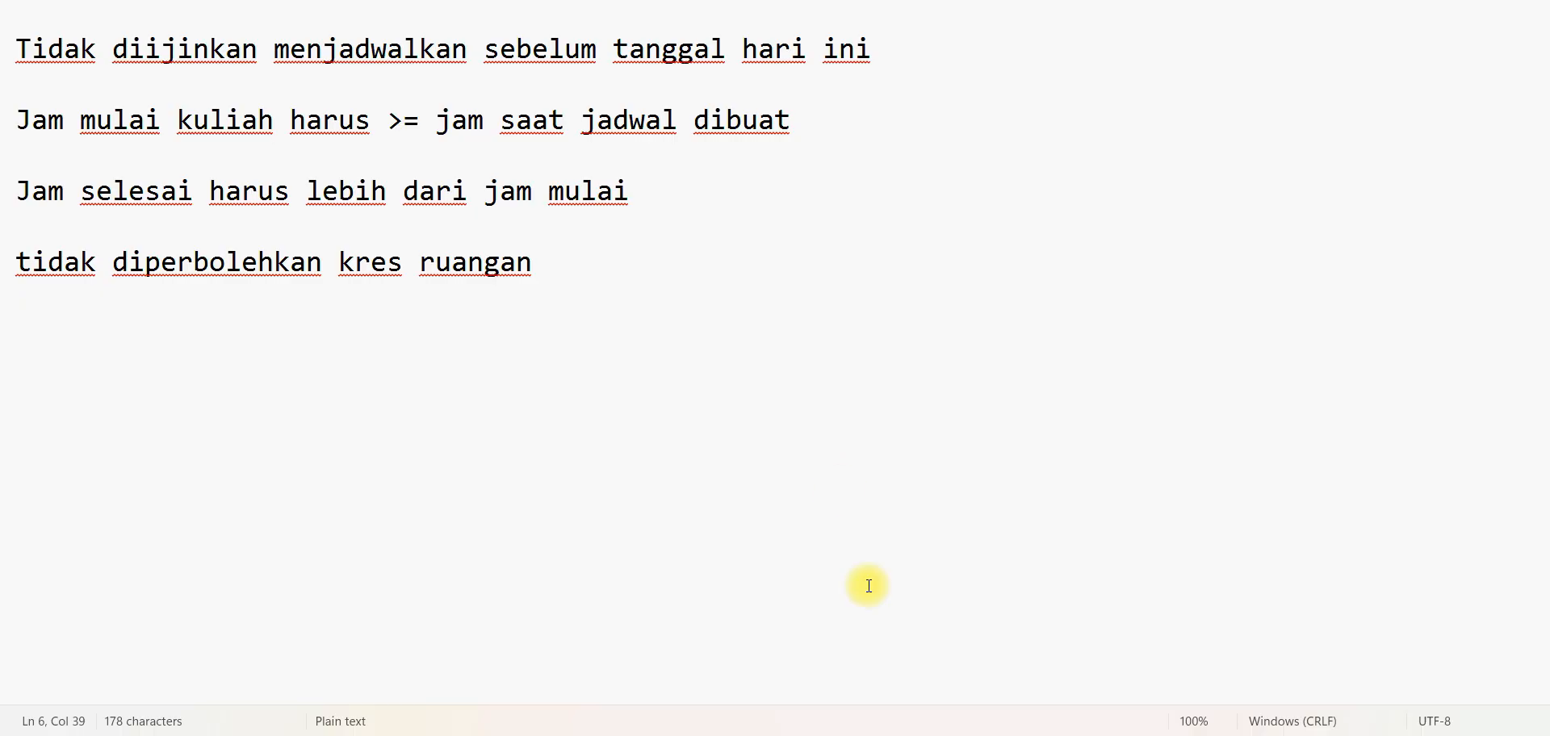
# Step: Switch back to Moving Class, open the lecture scheduling list, and highlight this week's schedule for Kewirausahaan class 3.1
pyautogui.click(896, 733)
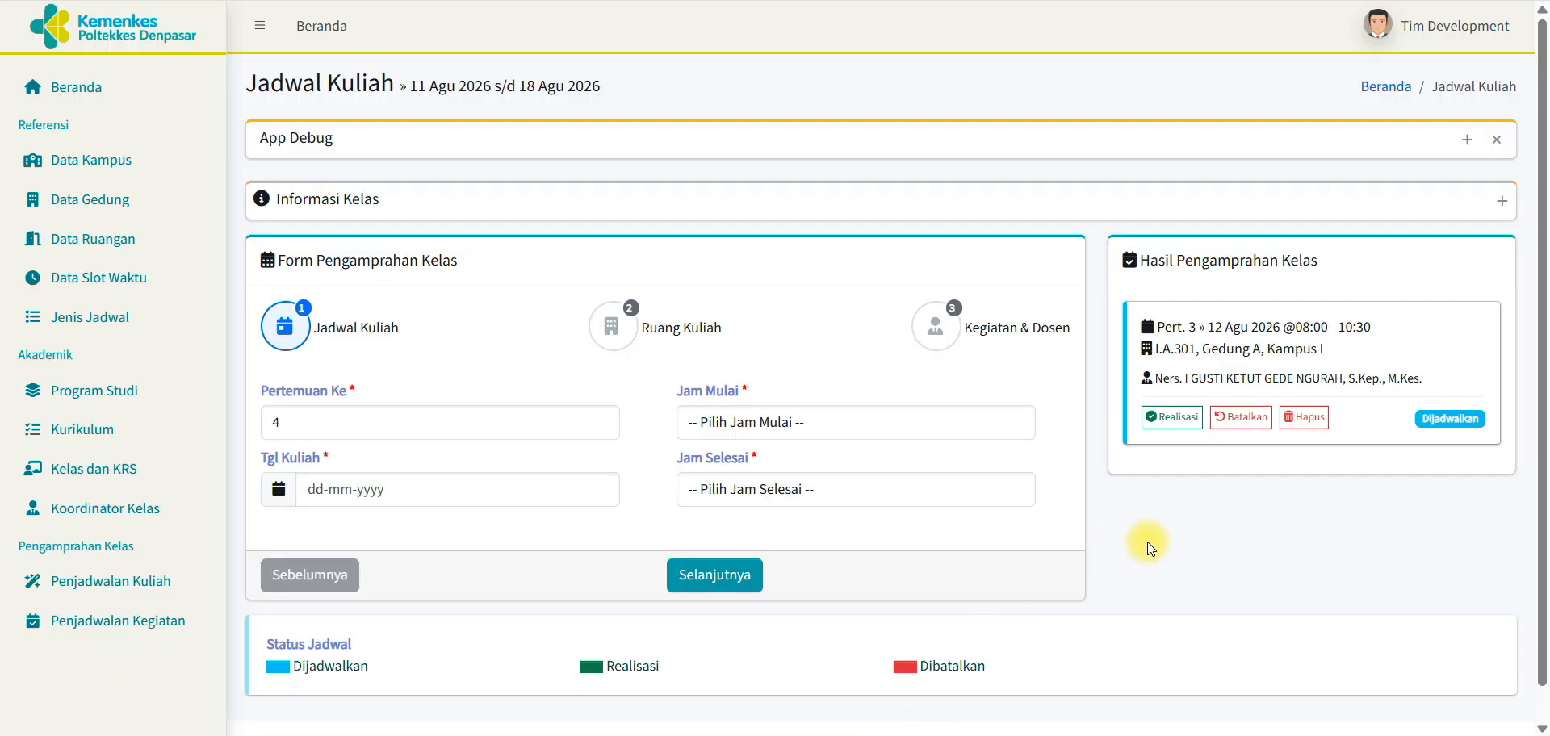
pyautogui.click(119, 590)
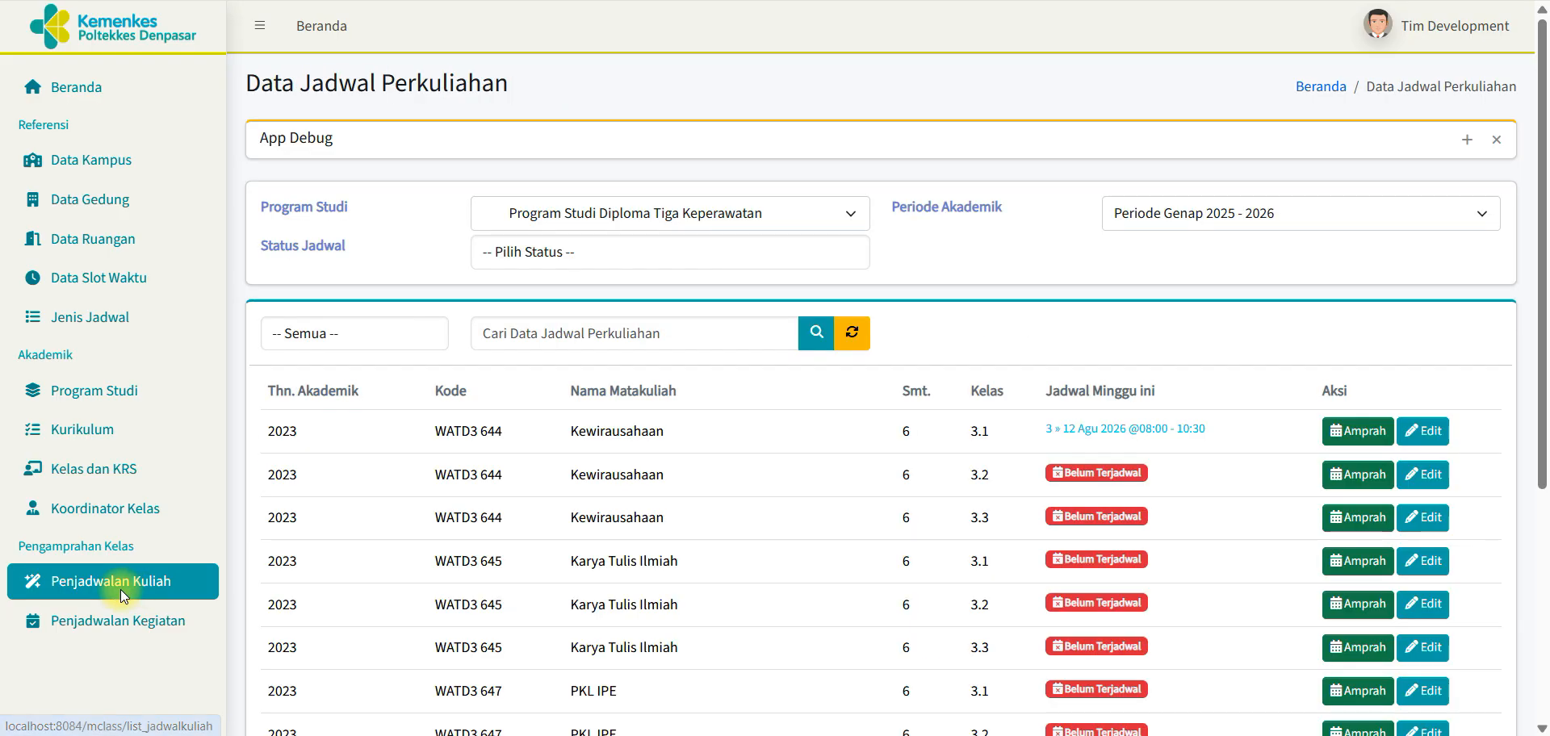
pyautogui.moveTo(1045, 428); pyautogui.dragTo(1239, 436)
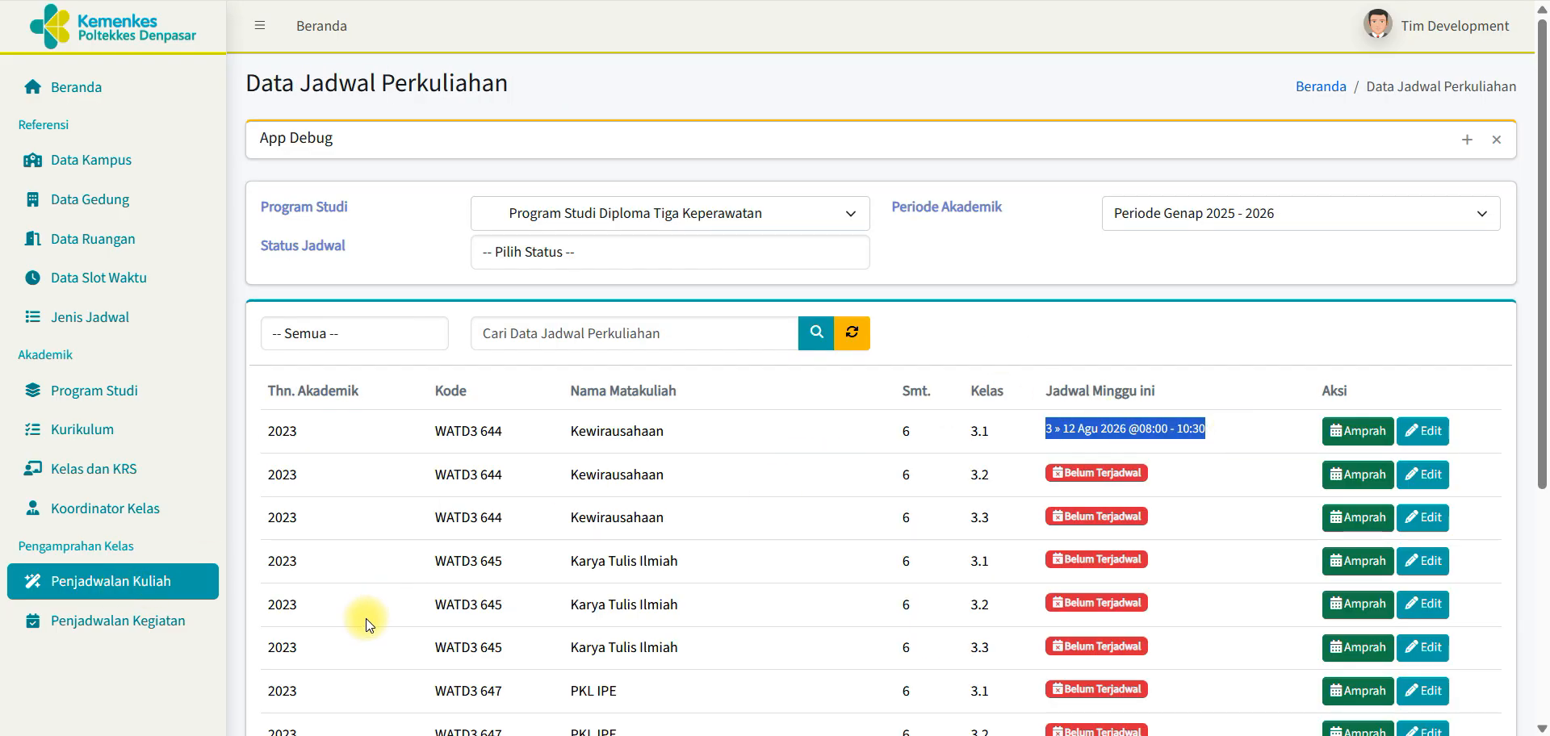
# Step: Check the date of this week's Kewirausahaan 3.1 meeting in the lecture schedule list and show the activity calendar for 12-08-2026
pyautogui.click(148, 620)
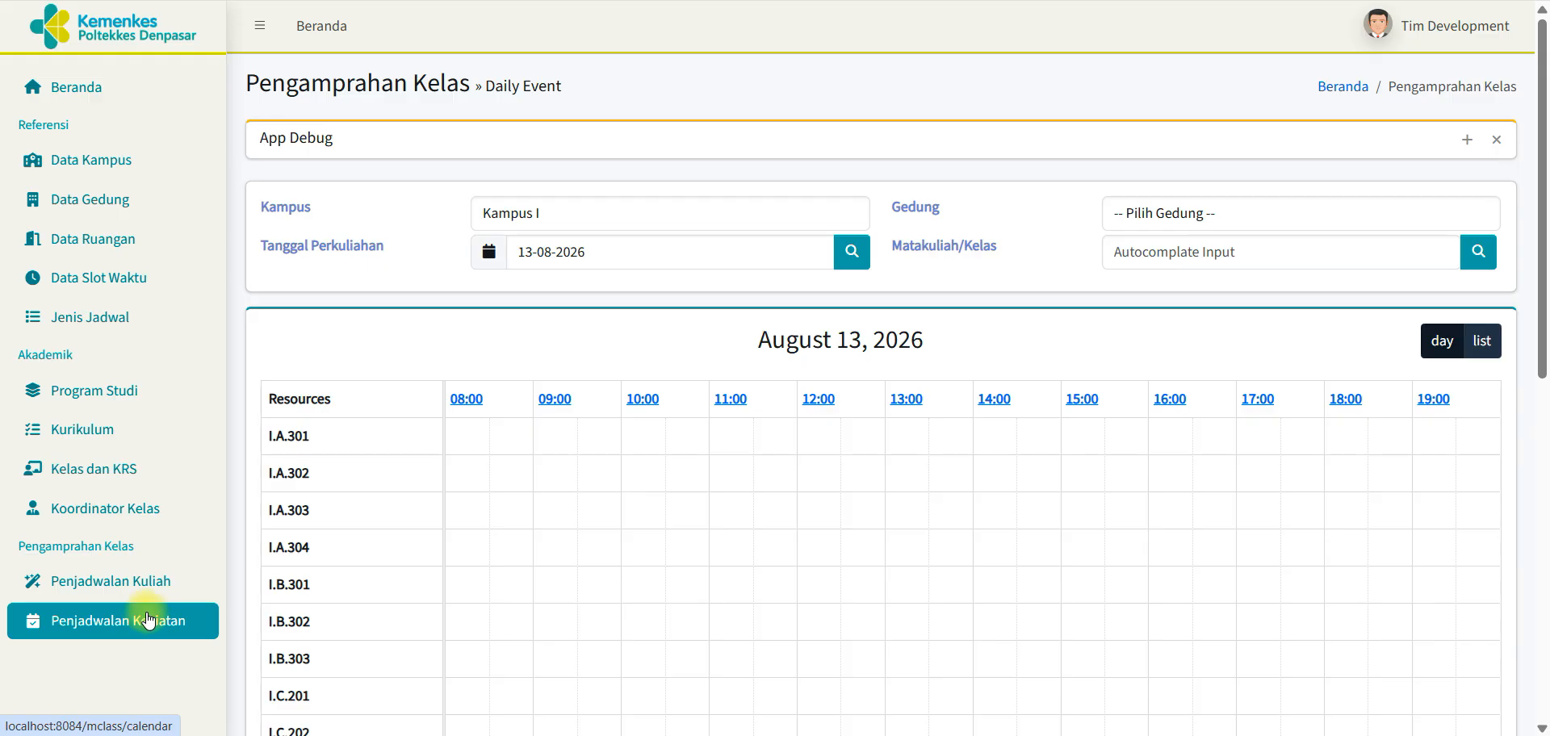
pyautogui.click(125, 580)
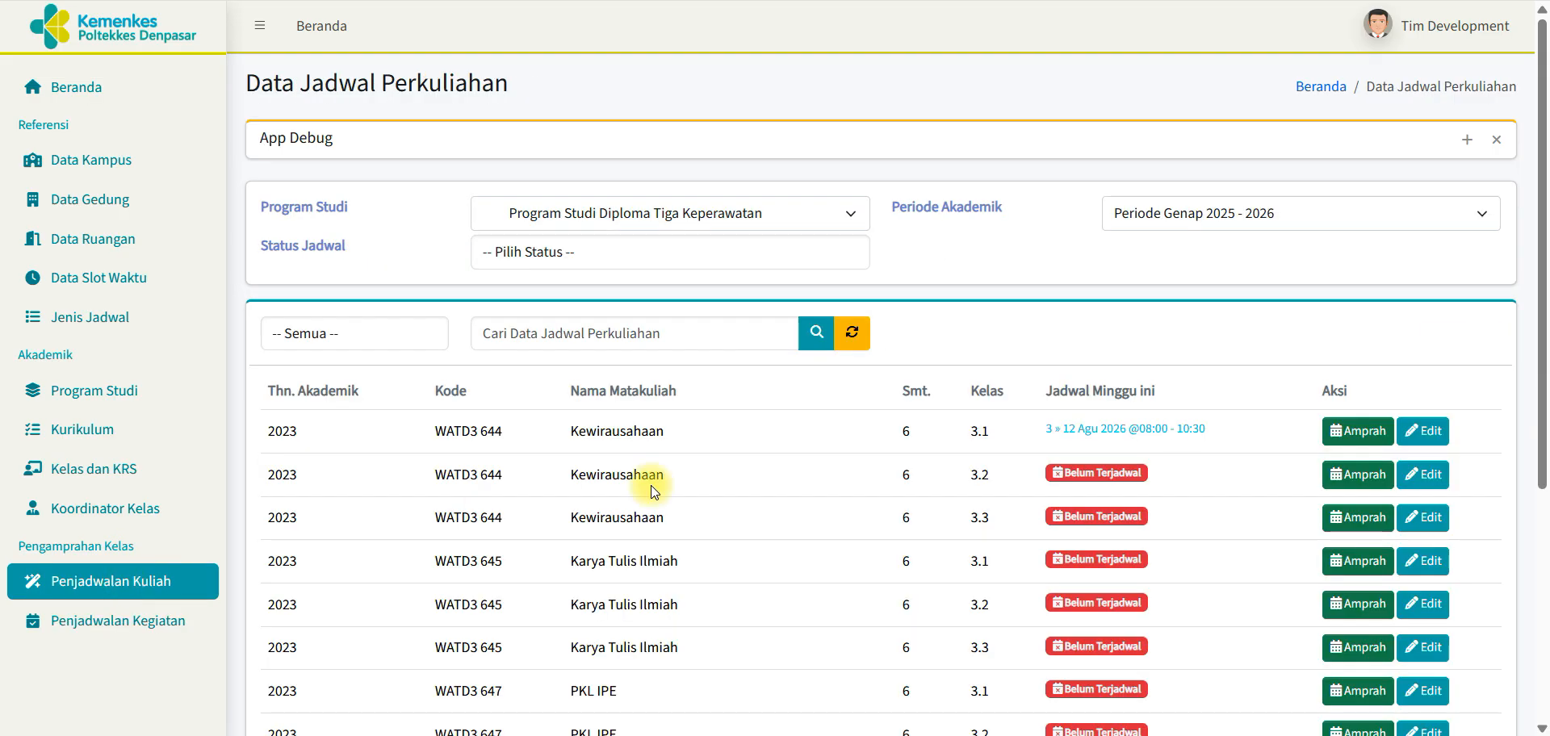
pyautogui.moveTo(1062, 428); pyautogui.dragTo(1113, 429)
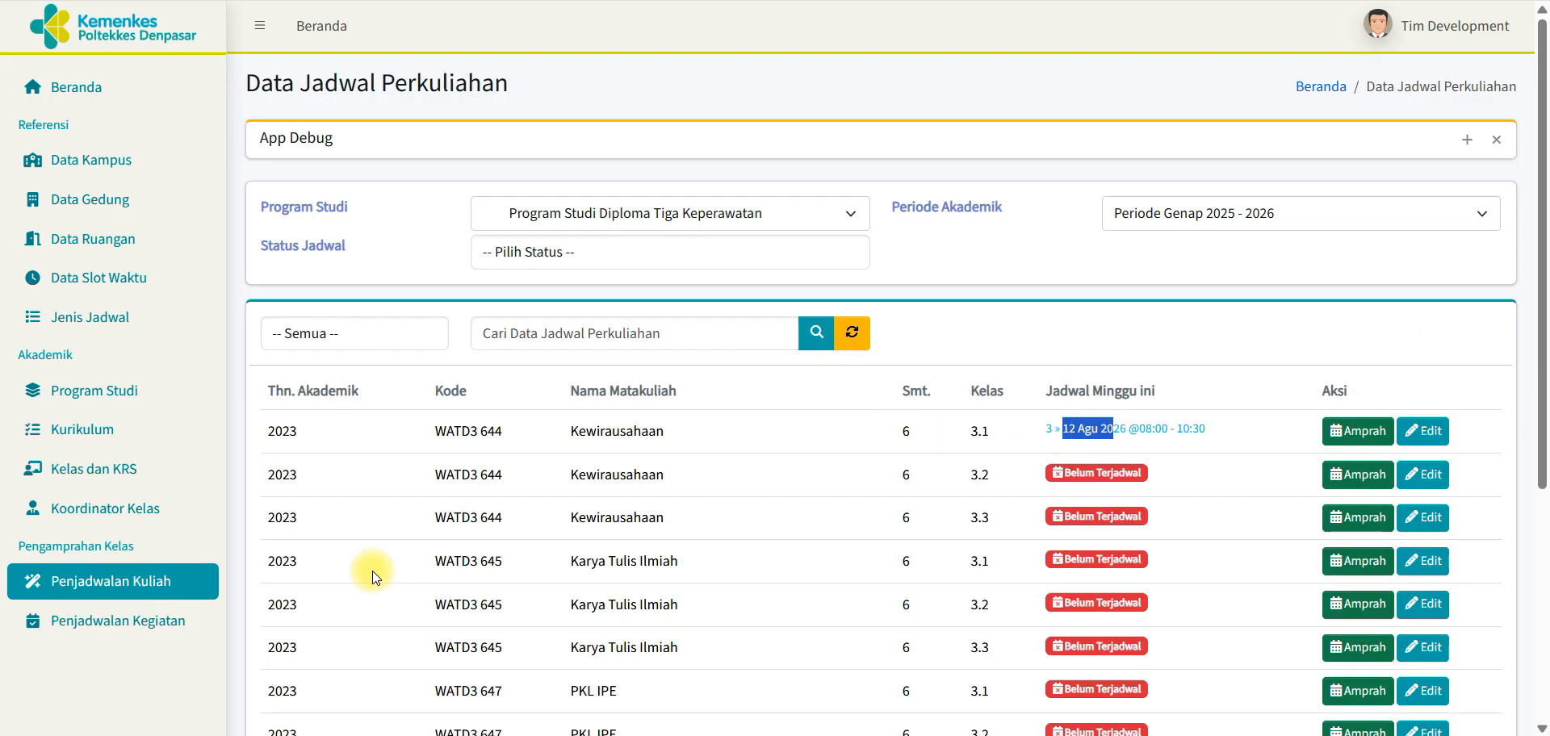
pyautogui.click(105, 622)
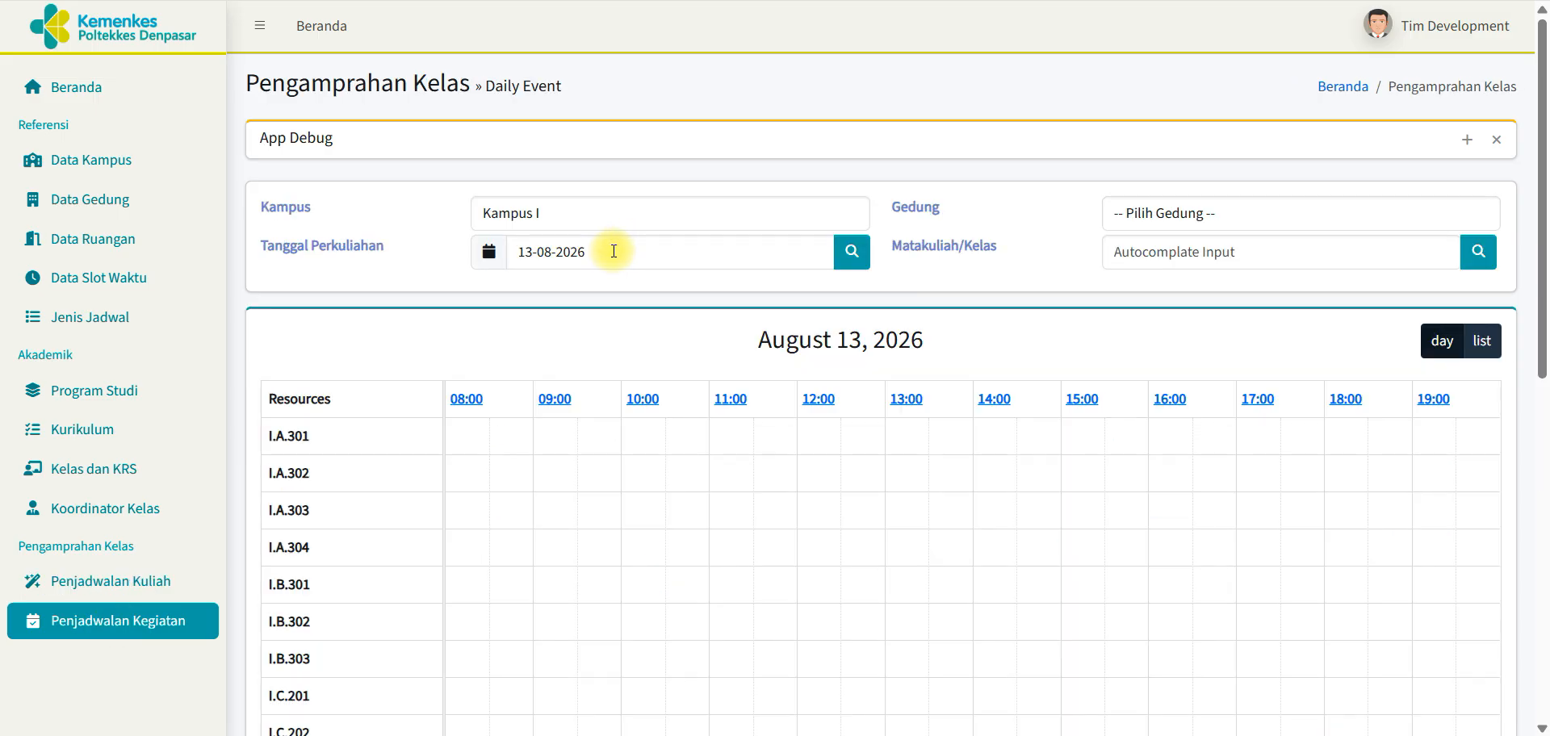
pyautogui.click(613, 251)
pyautogui.click(607, 393)
pyautogui.click(851, 250)
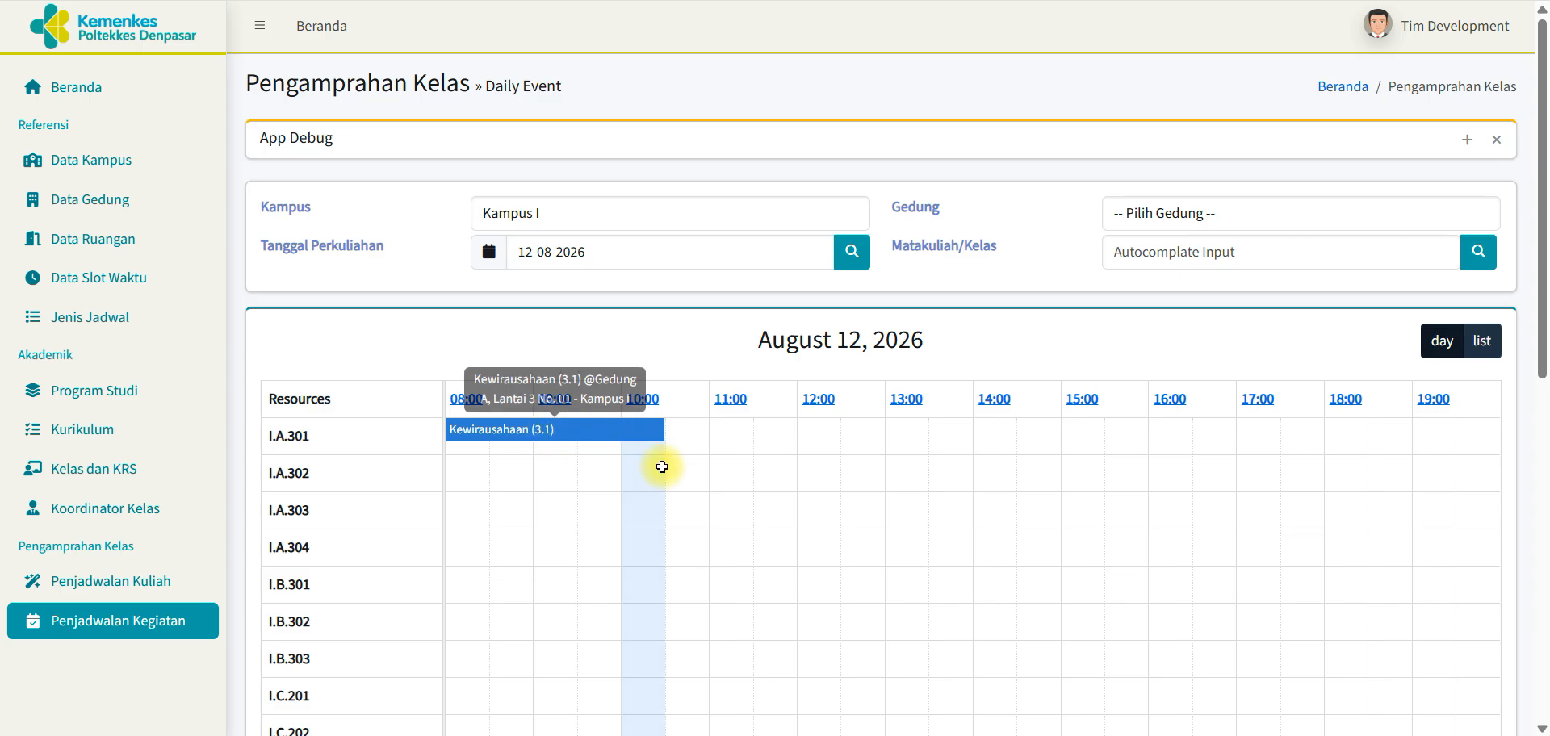
# Step: Review the detailed lecture schedule of the Kewirausahaan (3.1) booking in room I.A.301 and return to the activity calendar
pyautogui.click(548, 428)
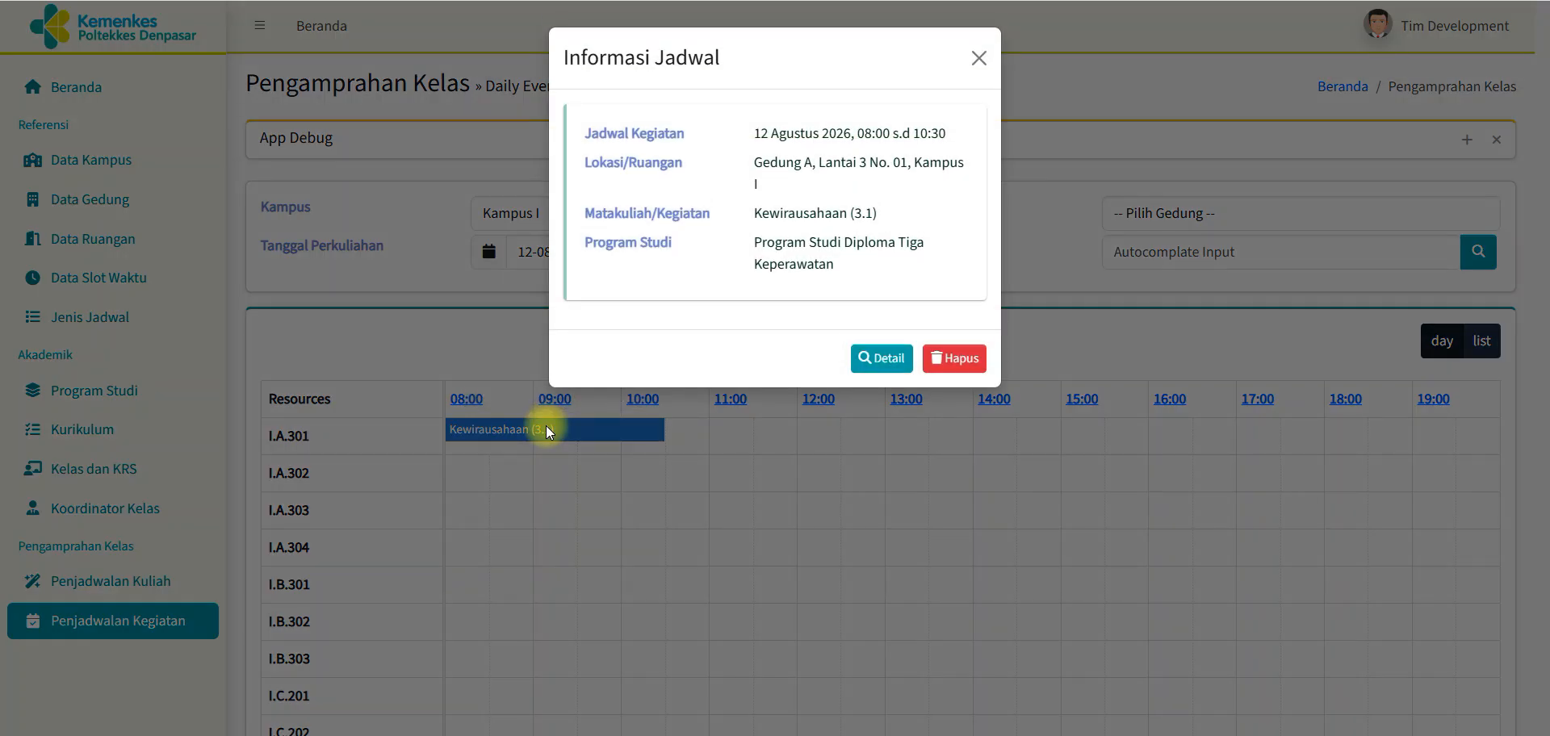
pyautogui.click(874, 361)
pyautogui.scroll(-1, 1543, 432)
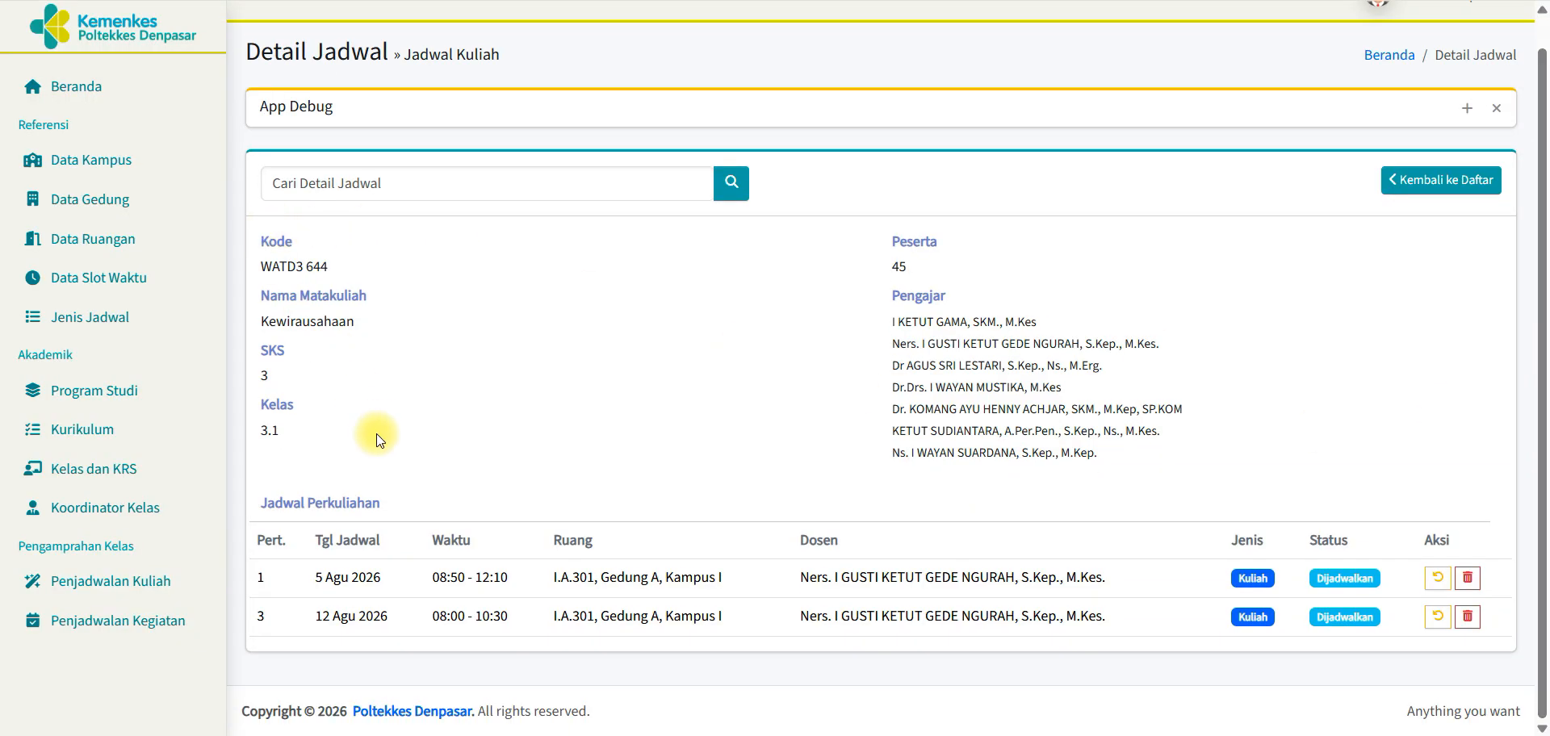
pyautogui.click(136, 620)
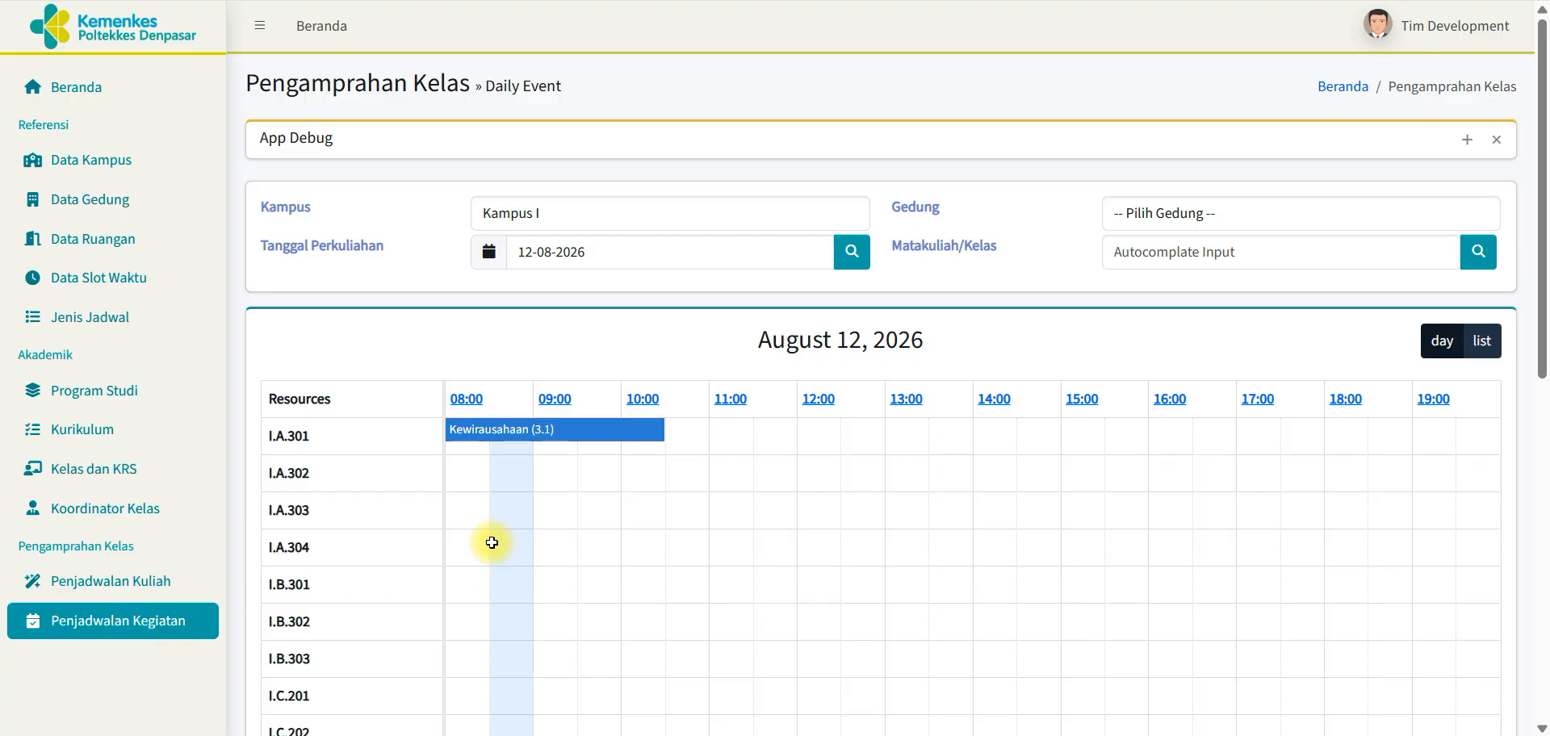
# Step: Create a Kuliah booking in room I.A.303 for Kewirausahaan (B 3) - Kesehatan Gigi with the first listed lecturer
pyautogui.click(455, 512)
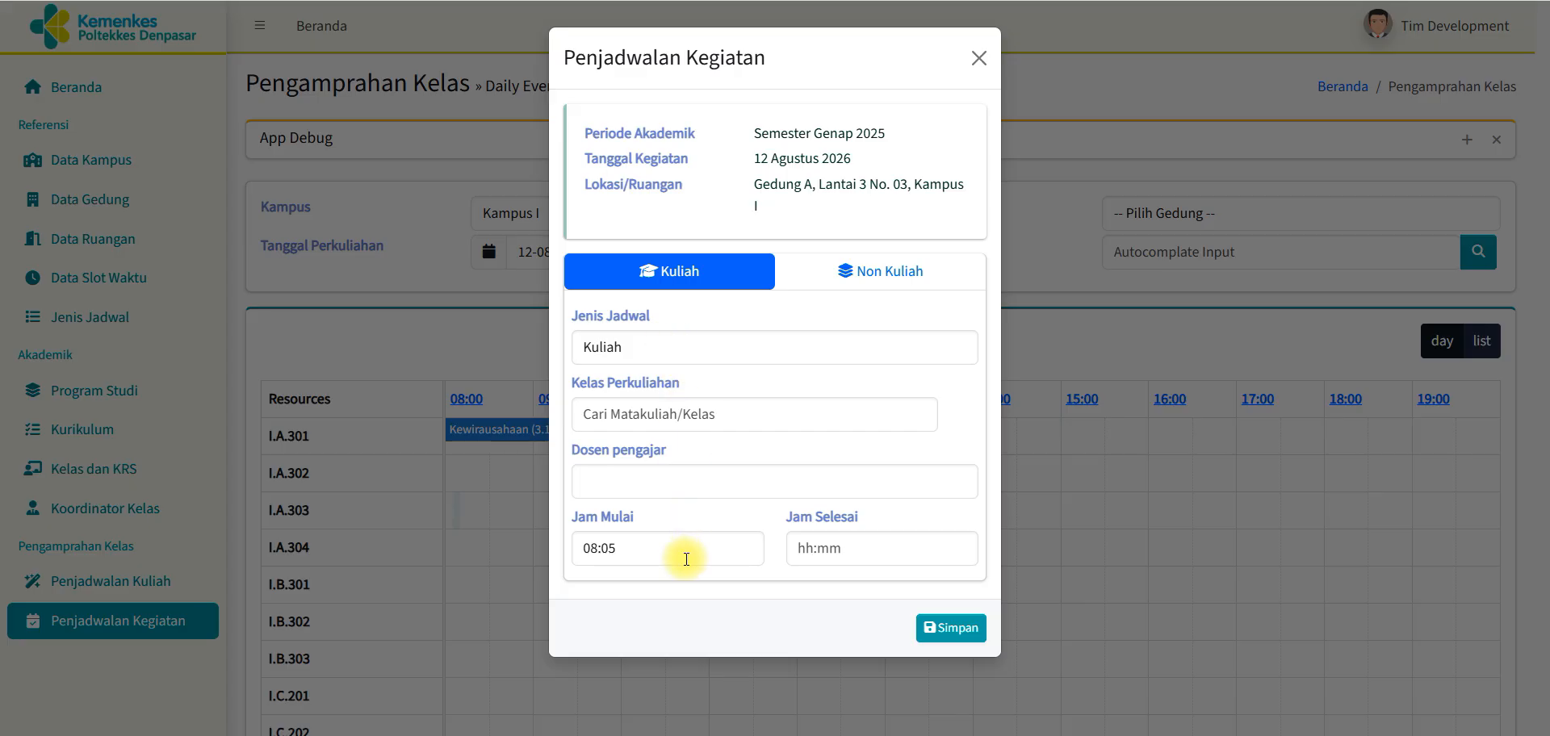
pyautogui.click(677, 352)
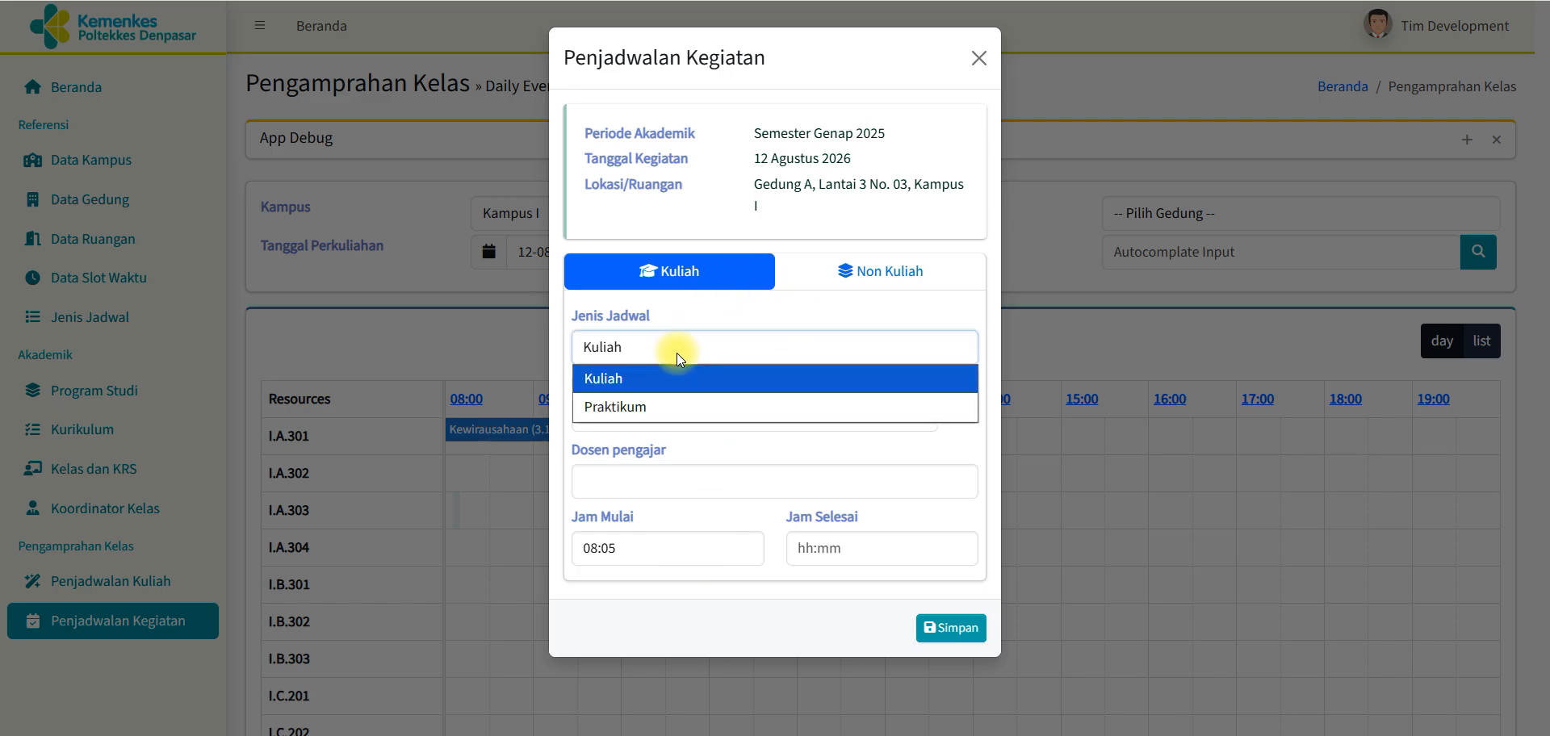
pyautogui.click(678, 352)
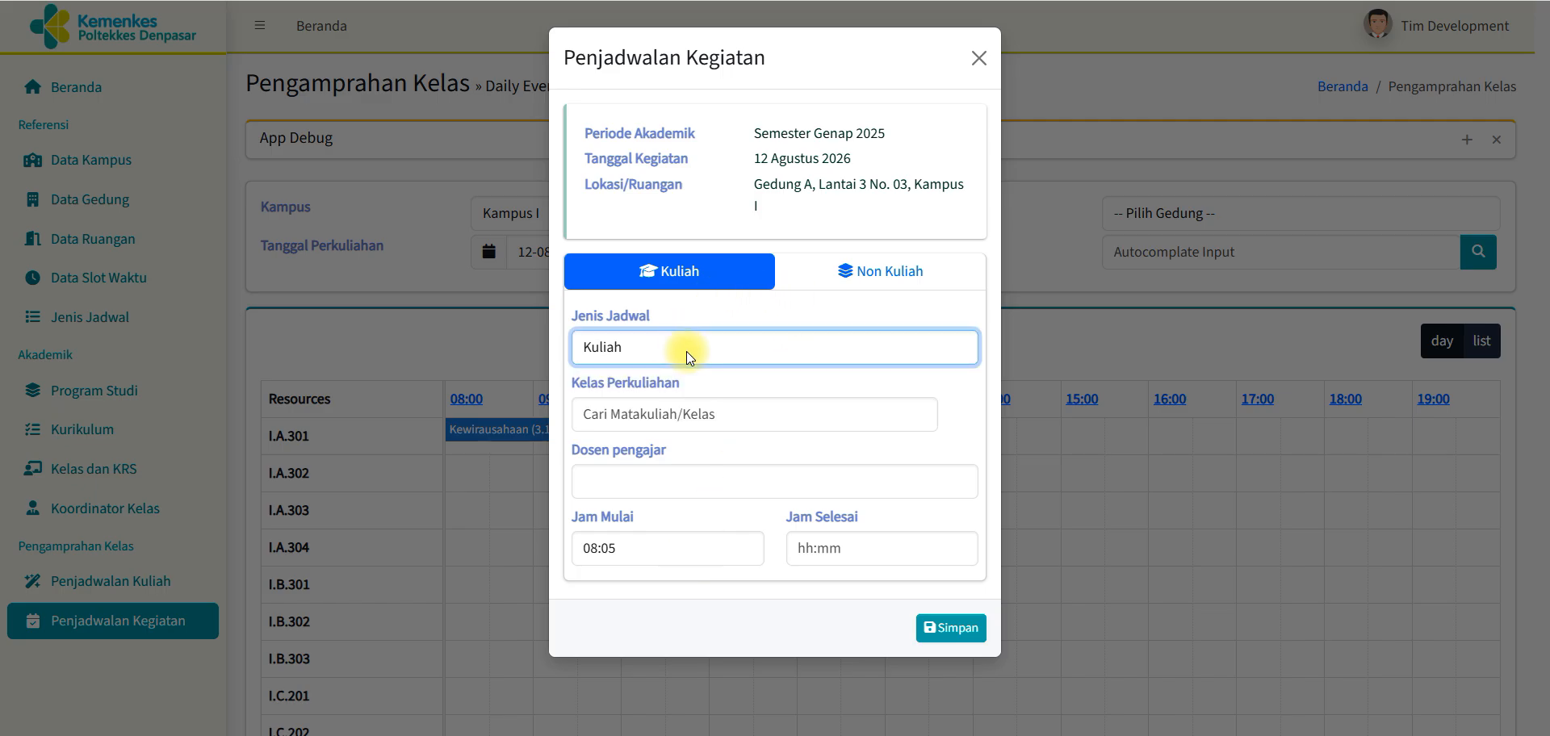
pyautogui.click(679, 417)
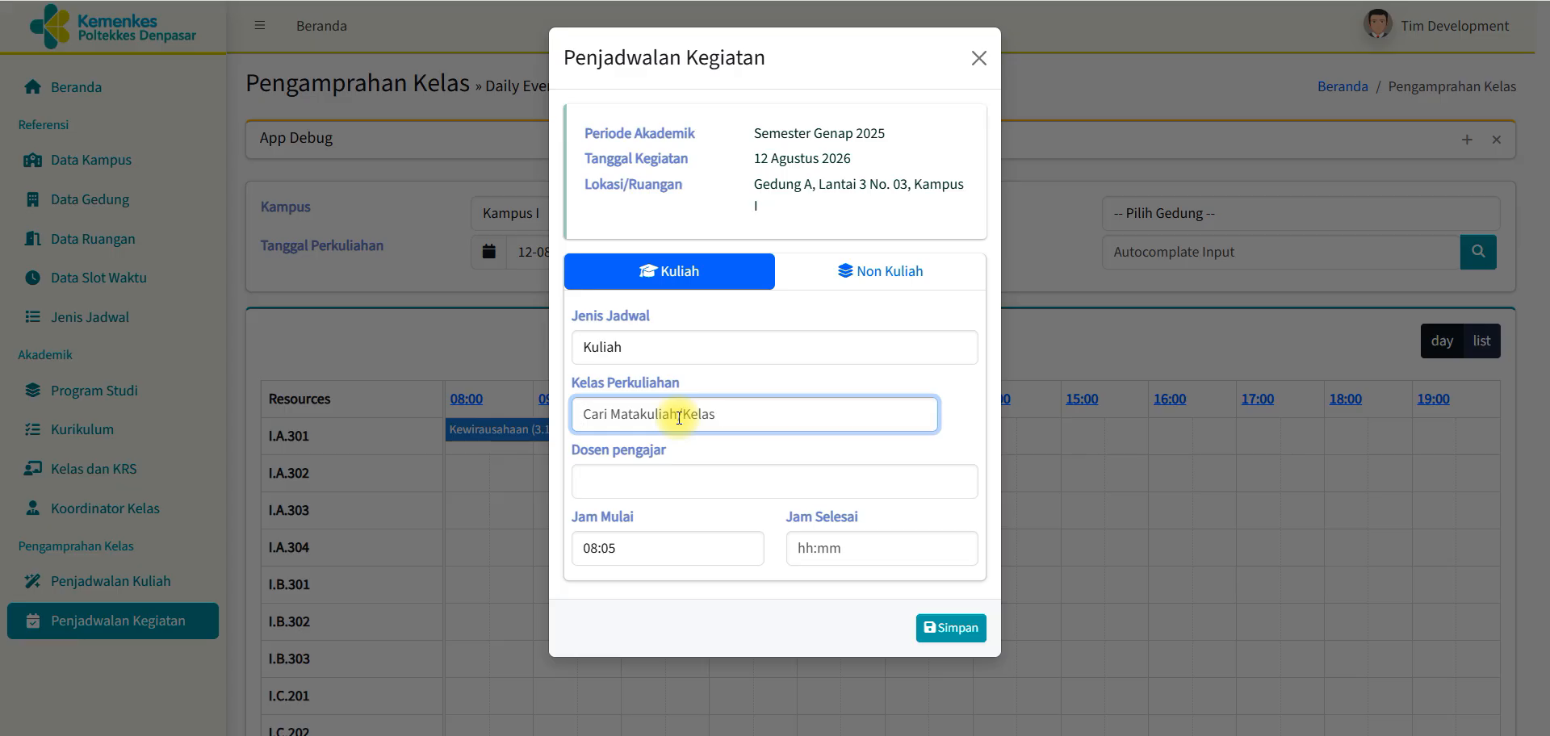
pyautogui.write('kewi')
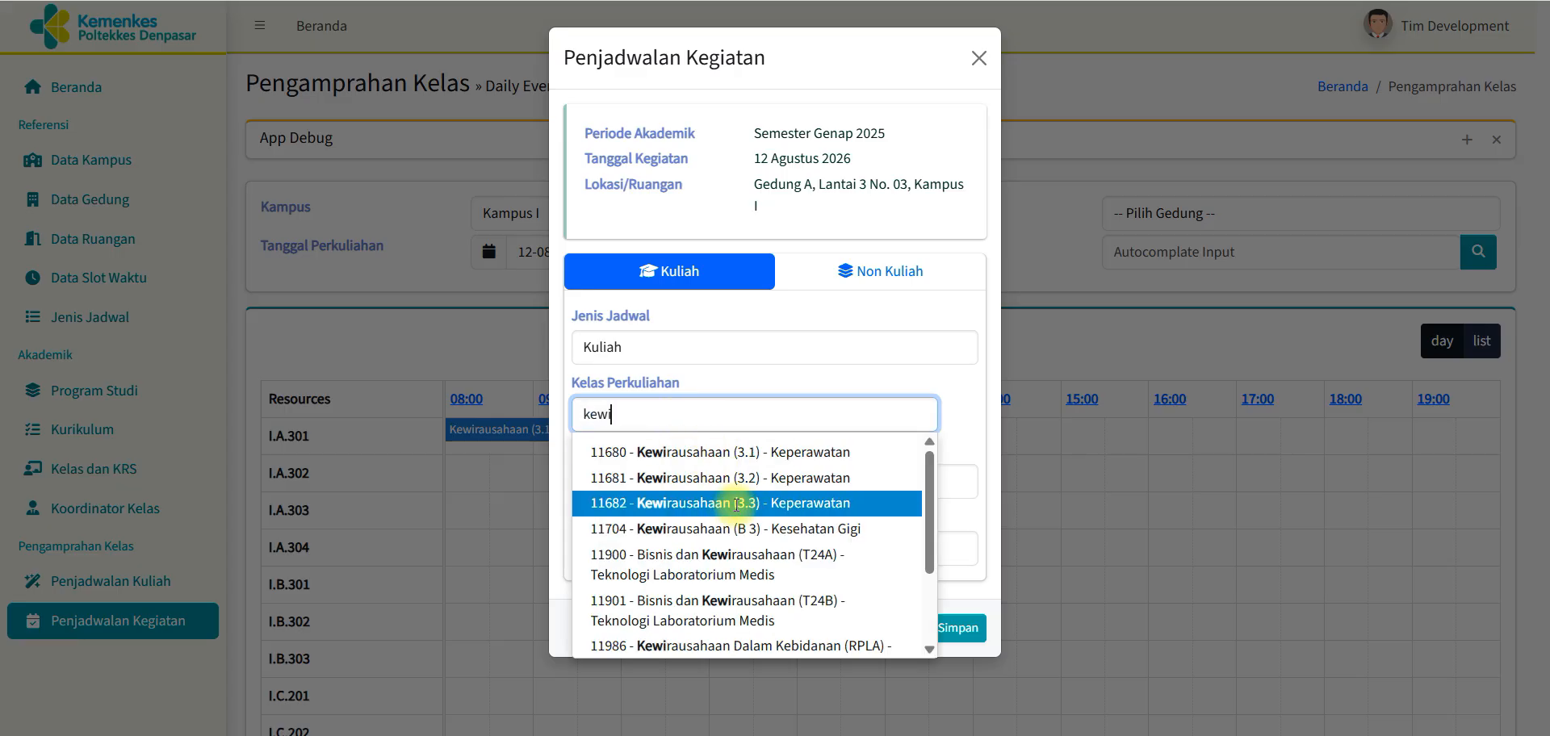
pyautogui.click(635, 529)
pyautogui.click(649, 483)
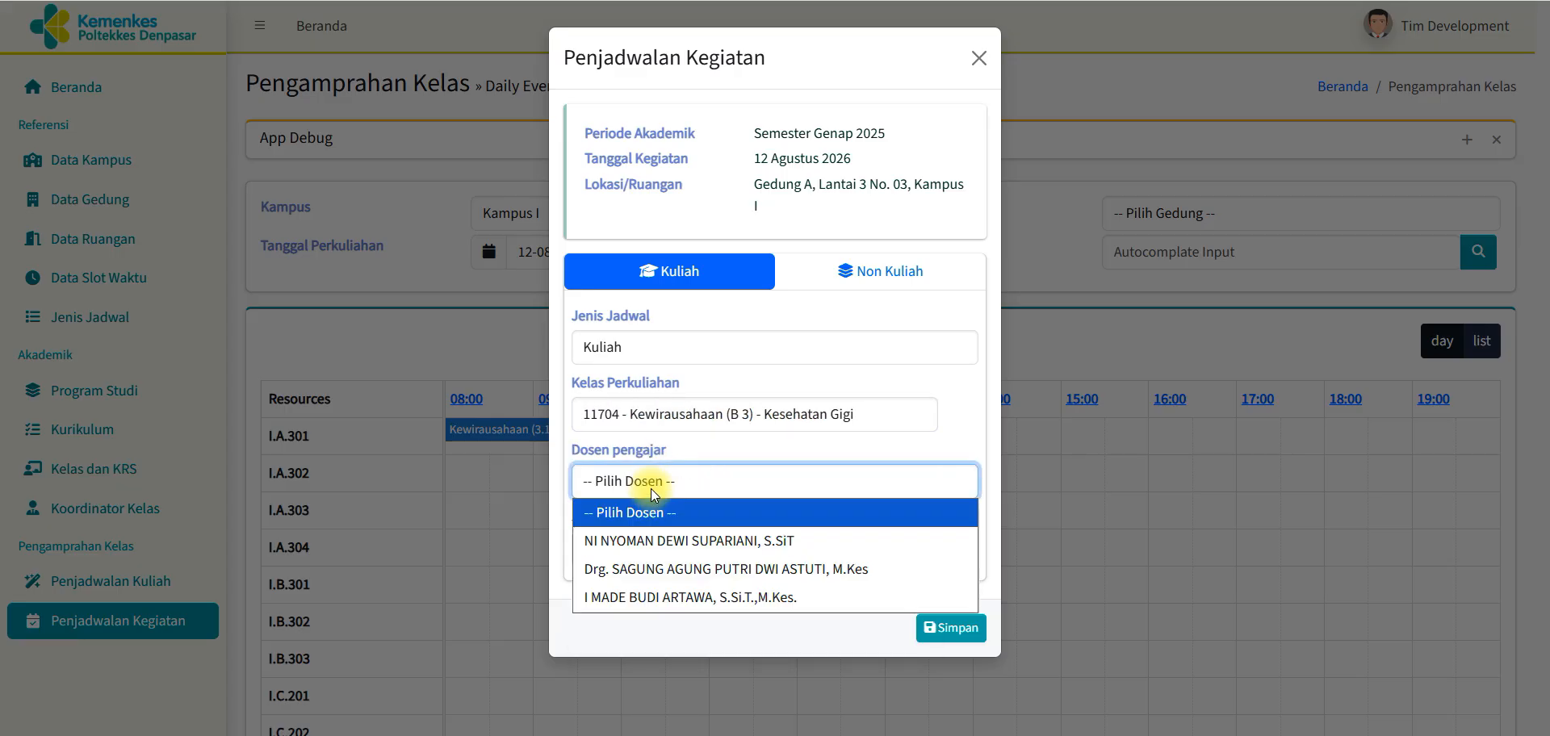
pyautogui.click(646, 546)
# Step: Save the lecture booking with times 08:14 to 11:02 and review its schedule information on the calendar
pyautogui.click(634, 556)
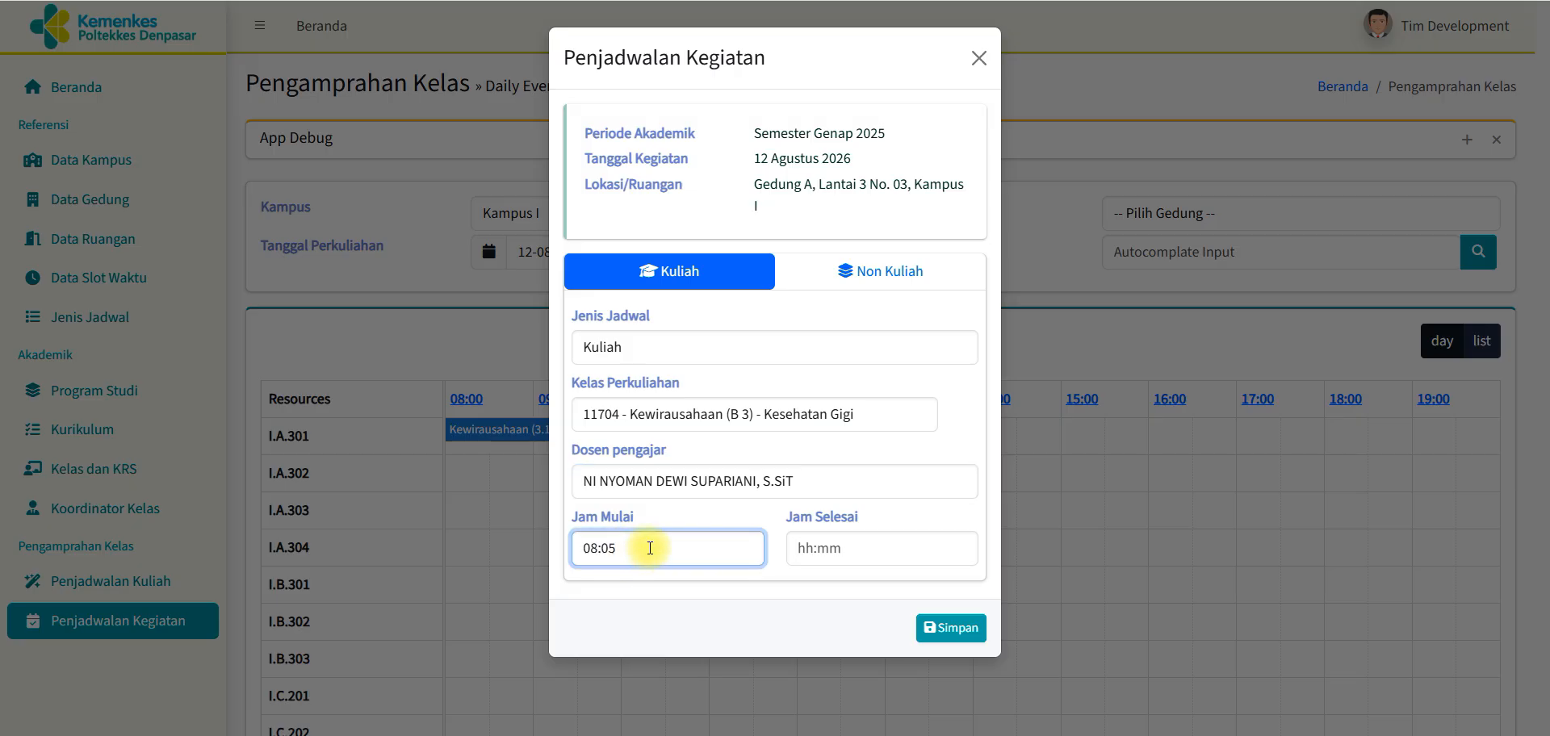
pyautogui.moveTo(634, 555); pyautogui.dragTo(540, 549)
pyautogui.write('08:')
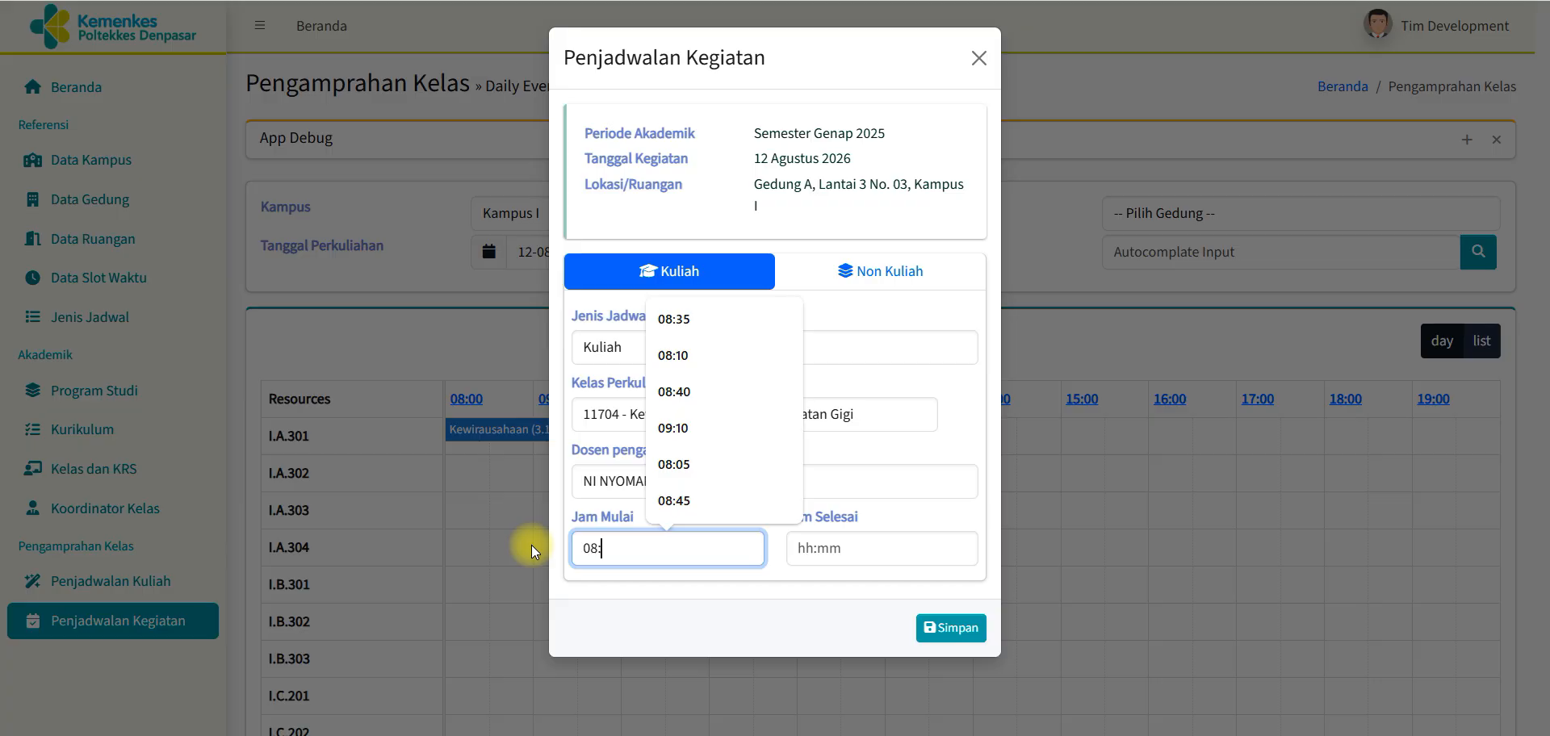
pyautogui.write('14')
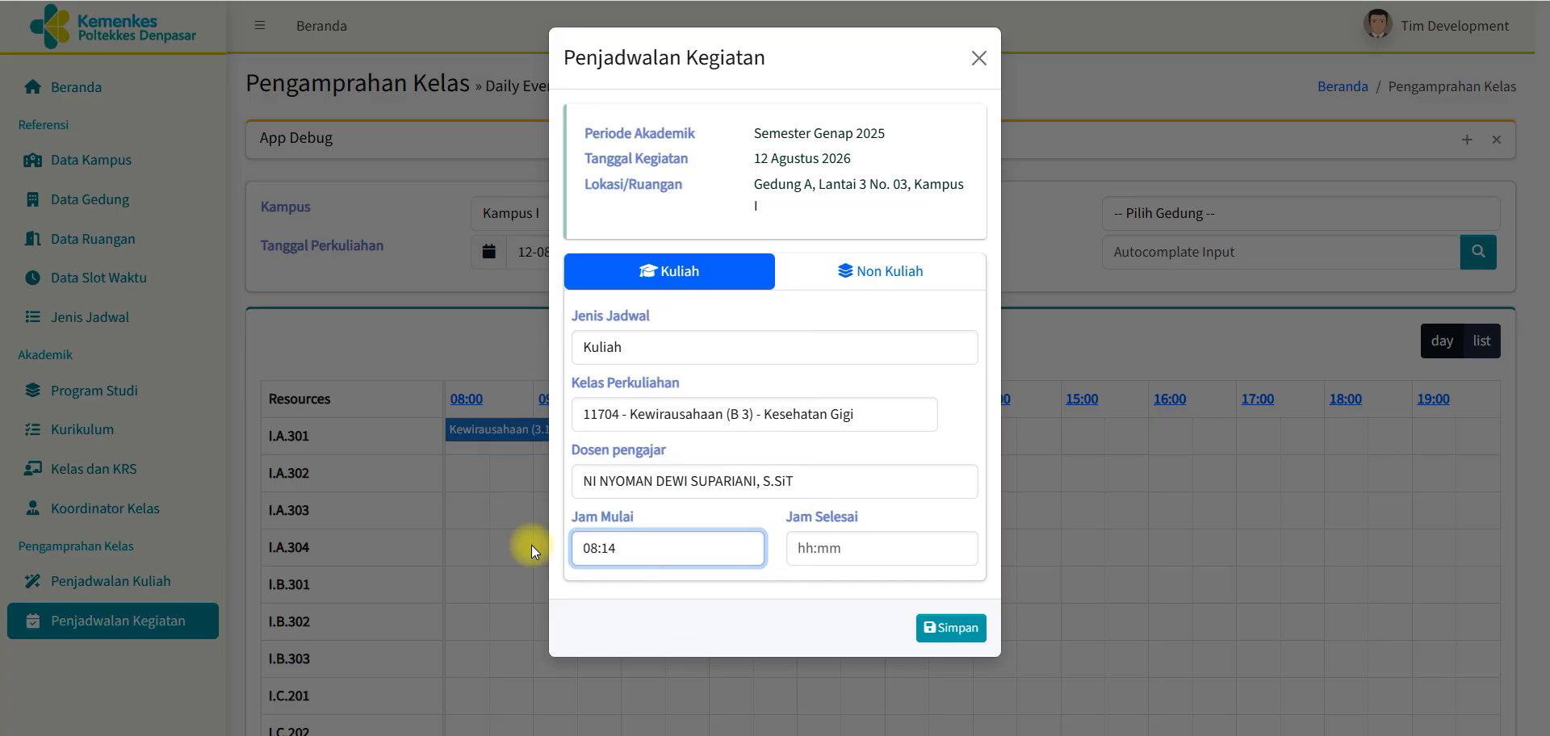
pyautogui.press('Tab')
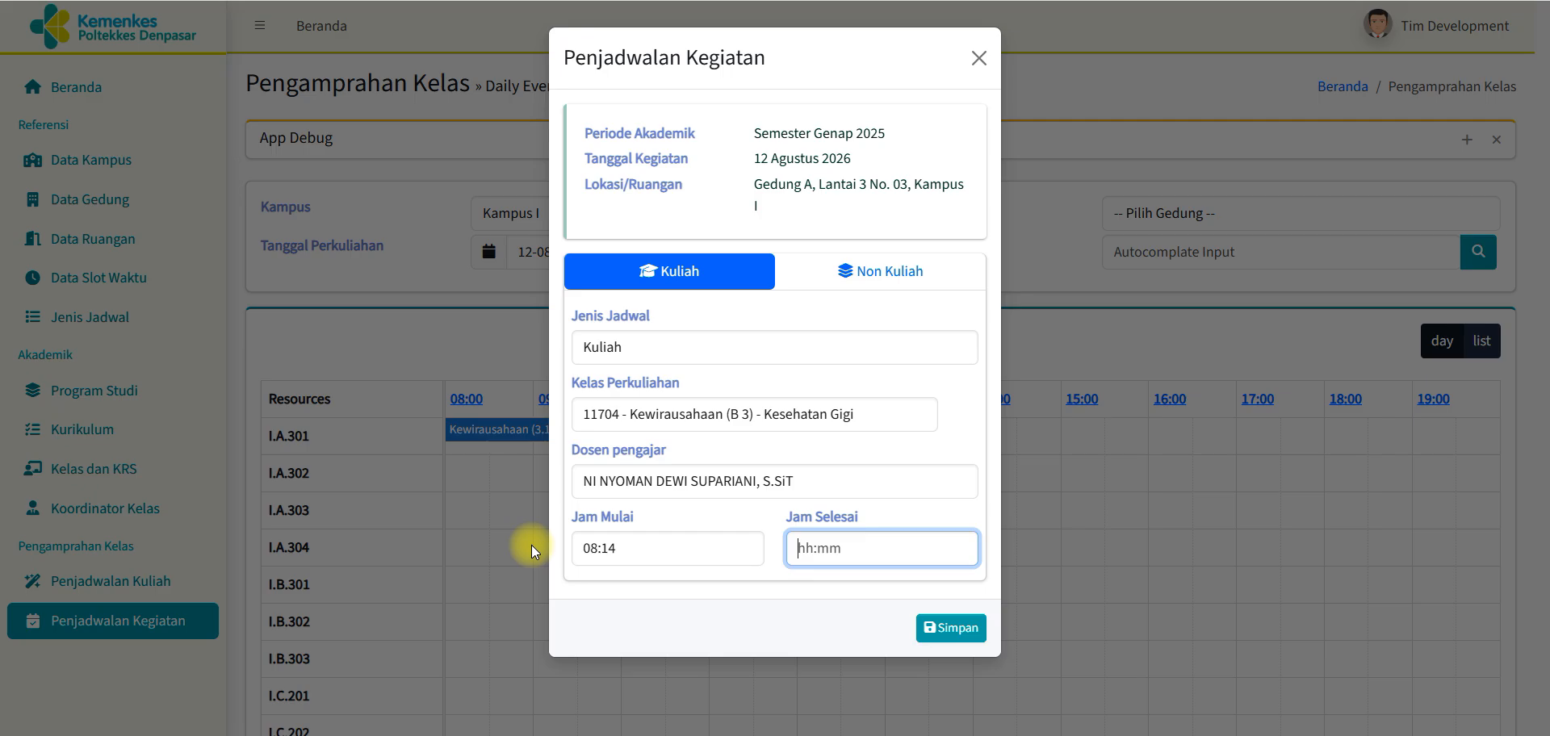
pyautogui.write('11:')
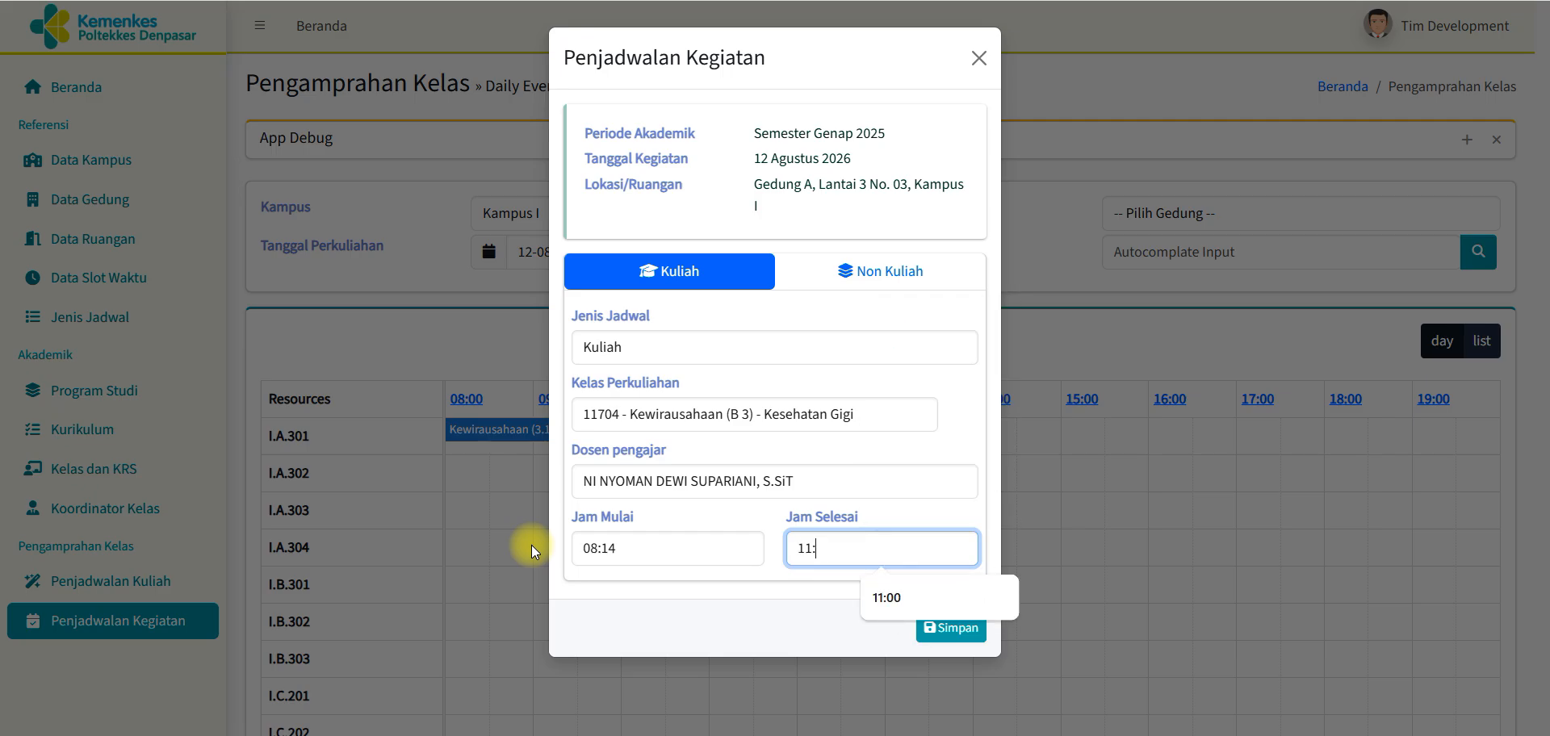
pyautogui.write('02')
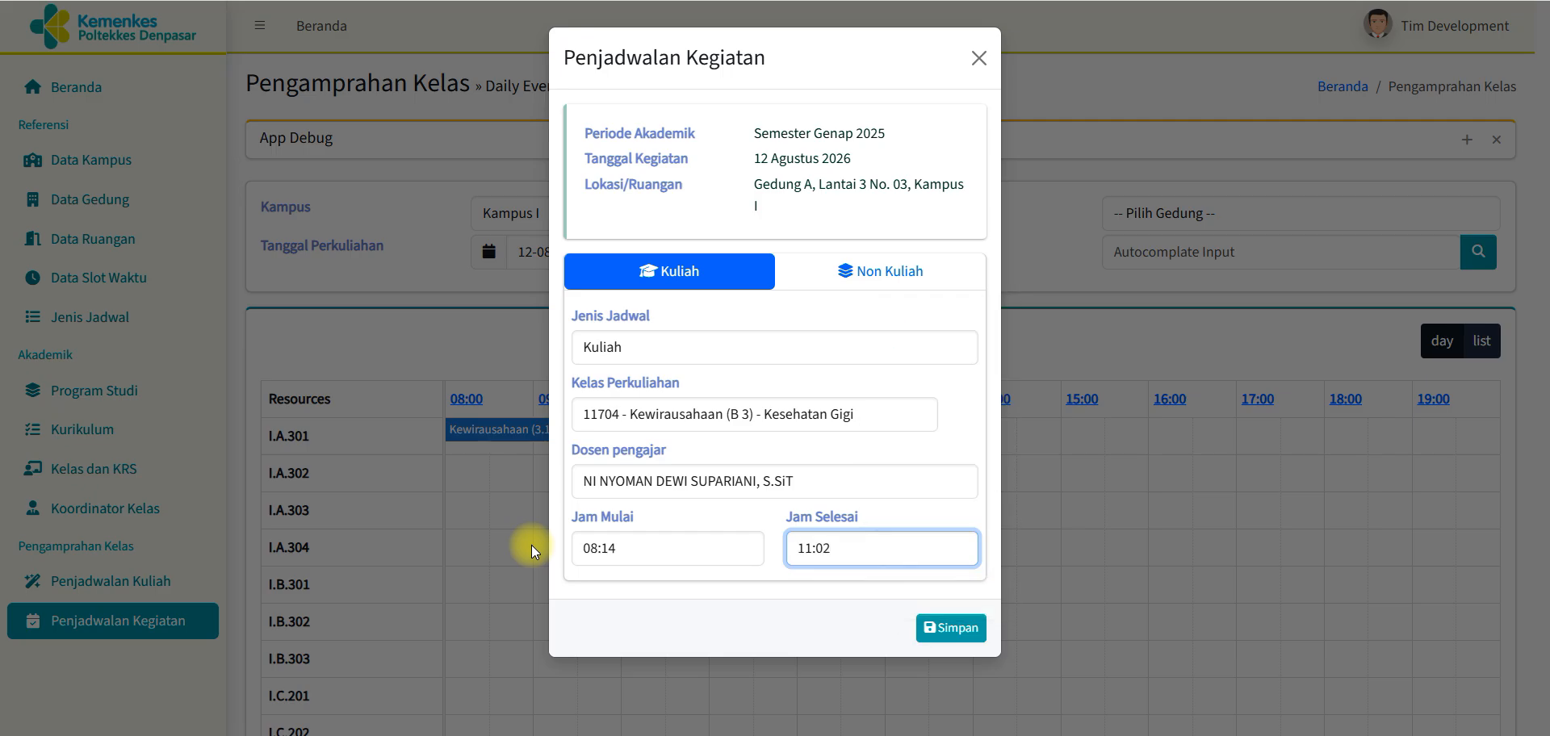
pyautogui.click(922, 628)
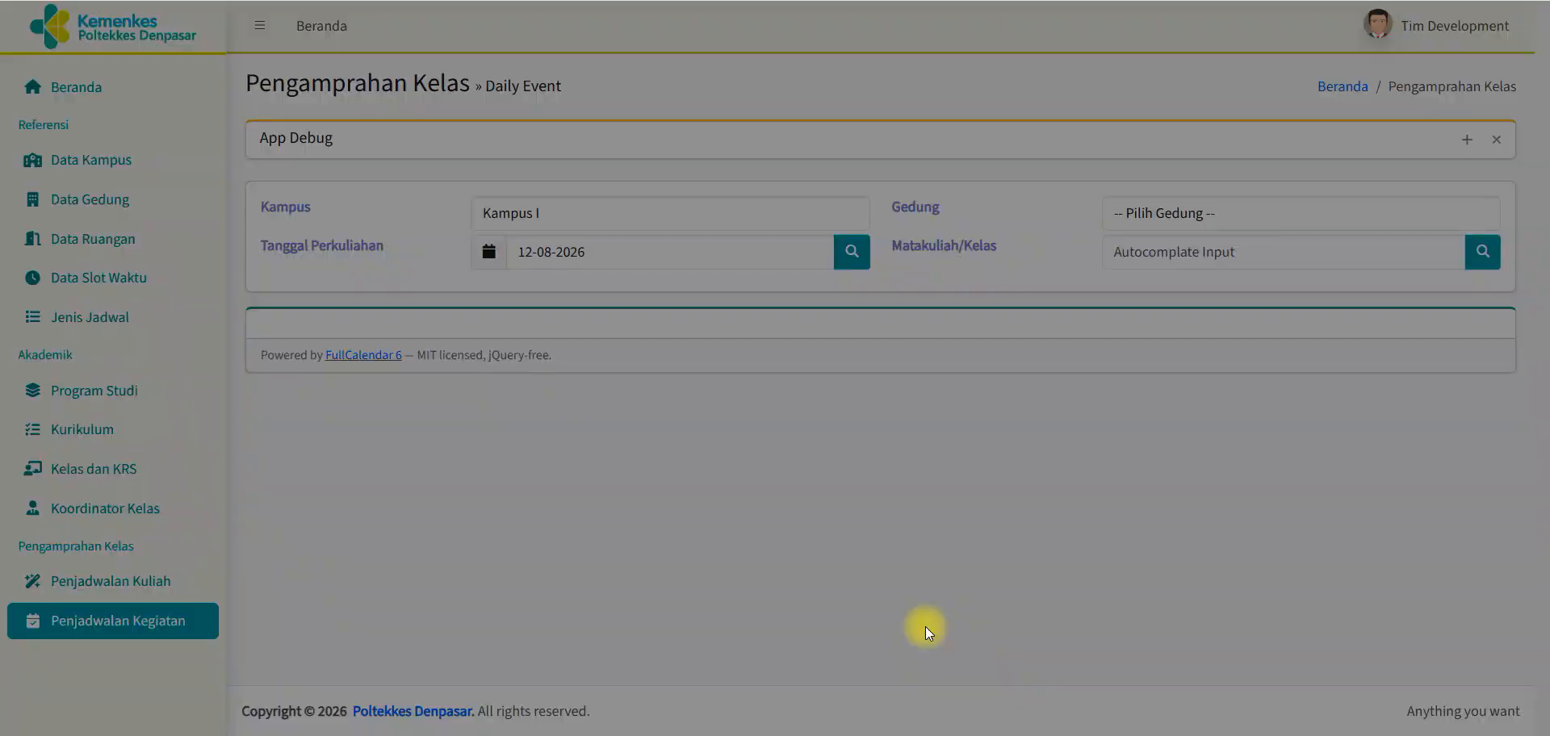
pyautogui.click(773, 472)
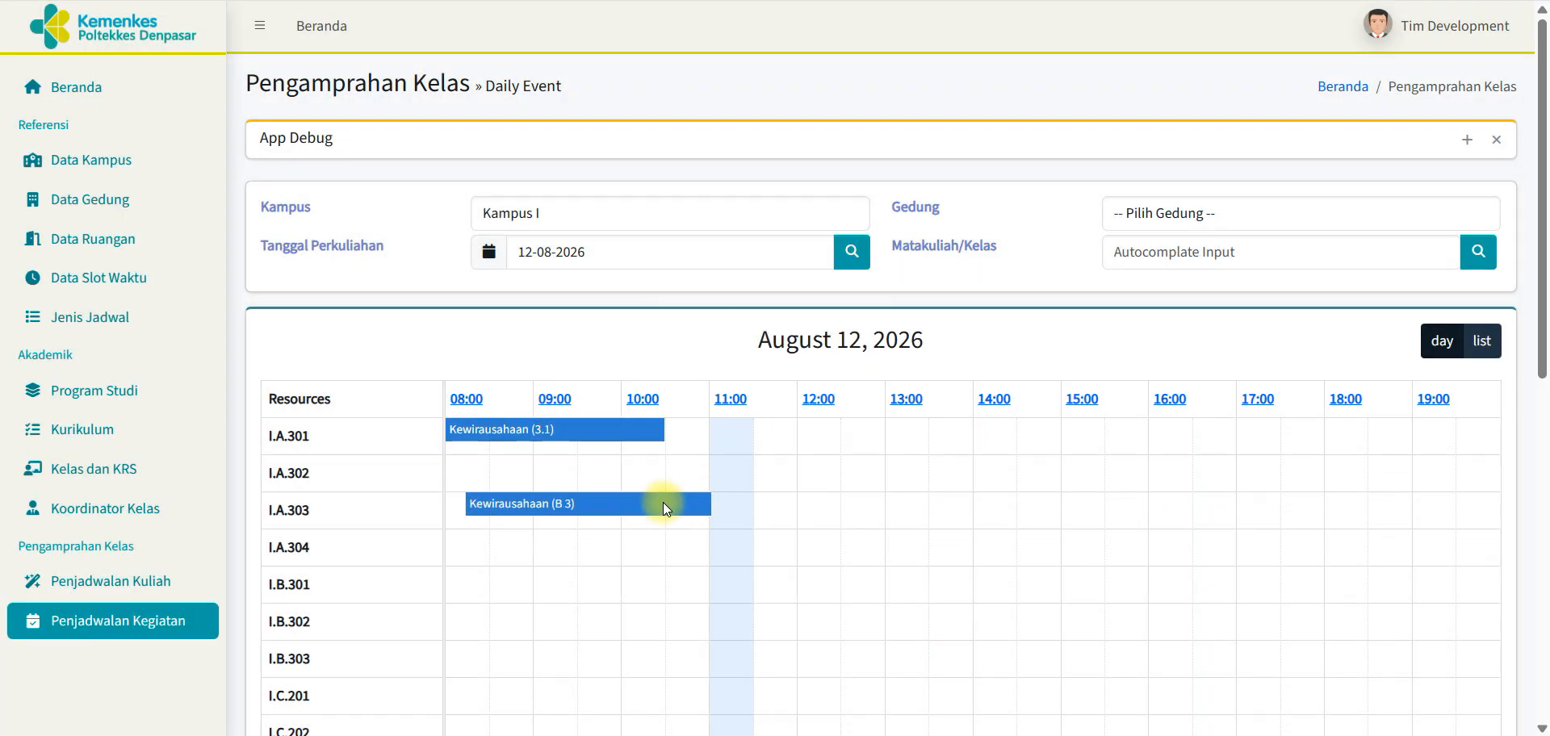
pyautogui.click(592, 510)
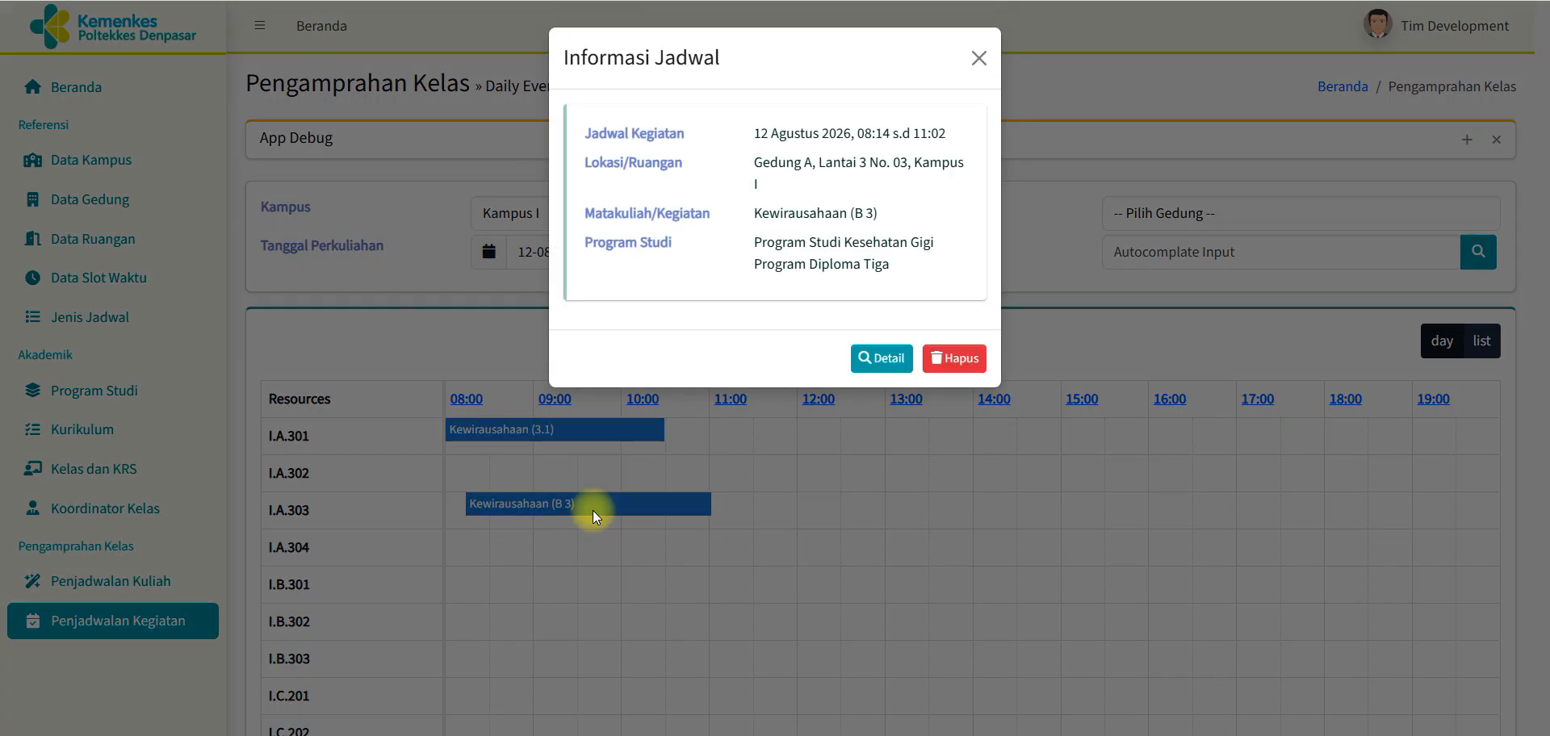
pyautogui.click(980, 59)
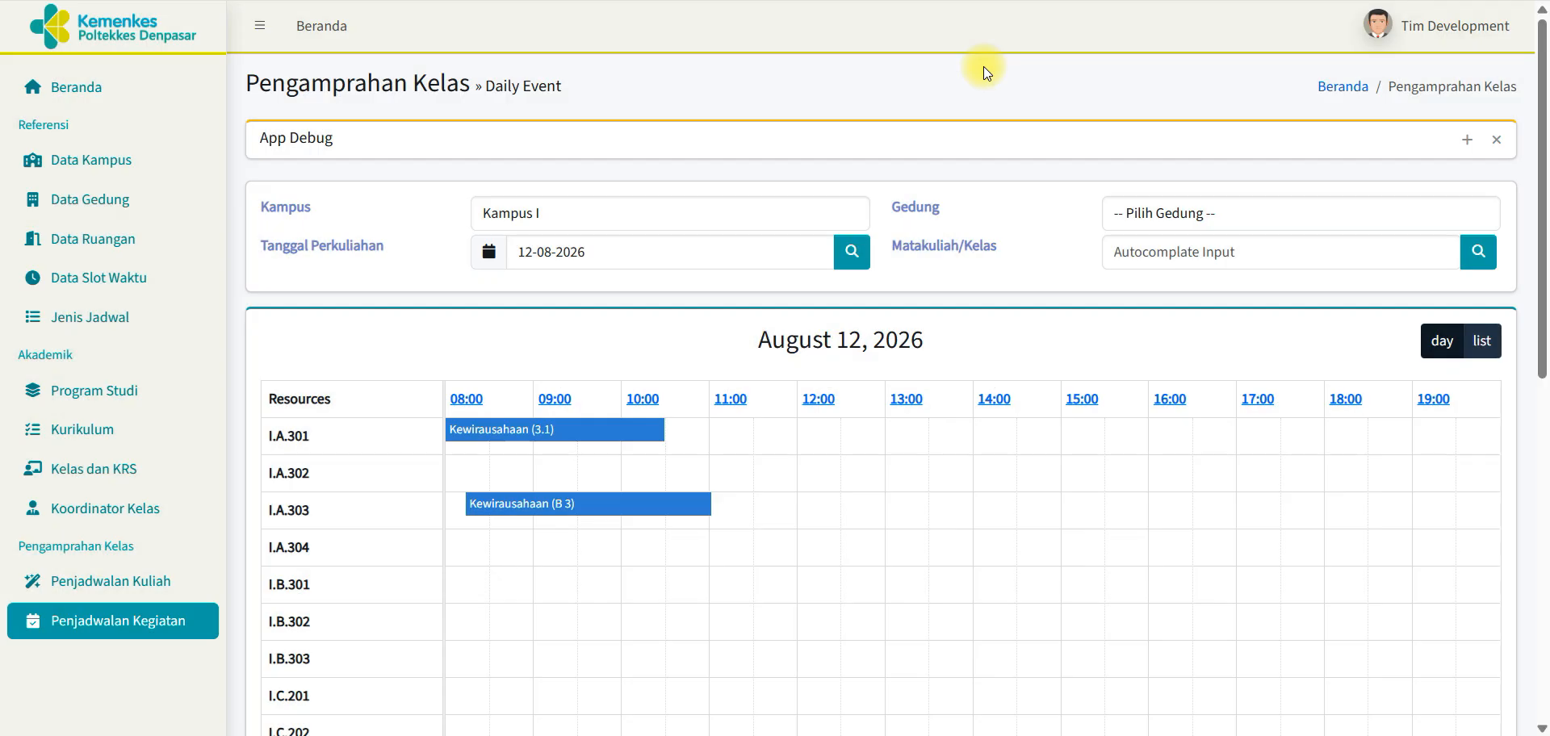
# Step: Start a Non Kuliah booking of type Ujian Skripsi in room I.A.303 with start time 09:20
pyautogui.click(726, 505)
pyautogui.click(851, 271)
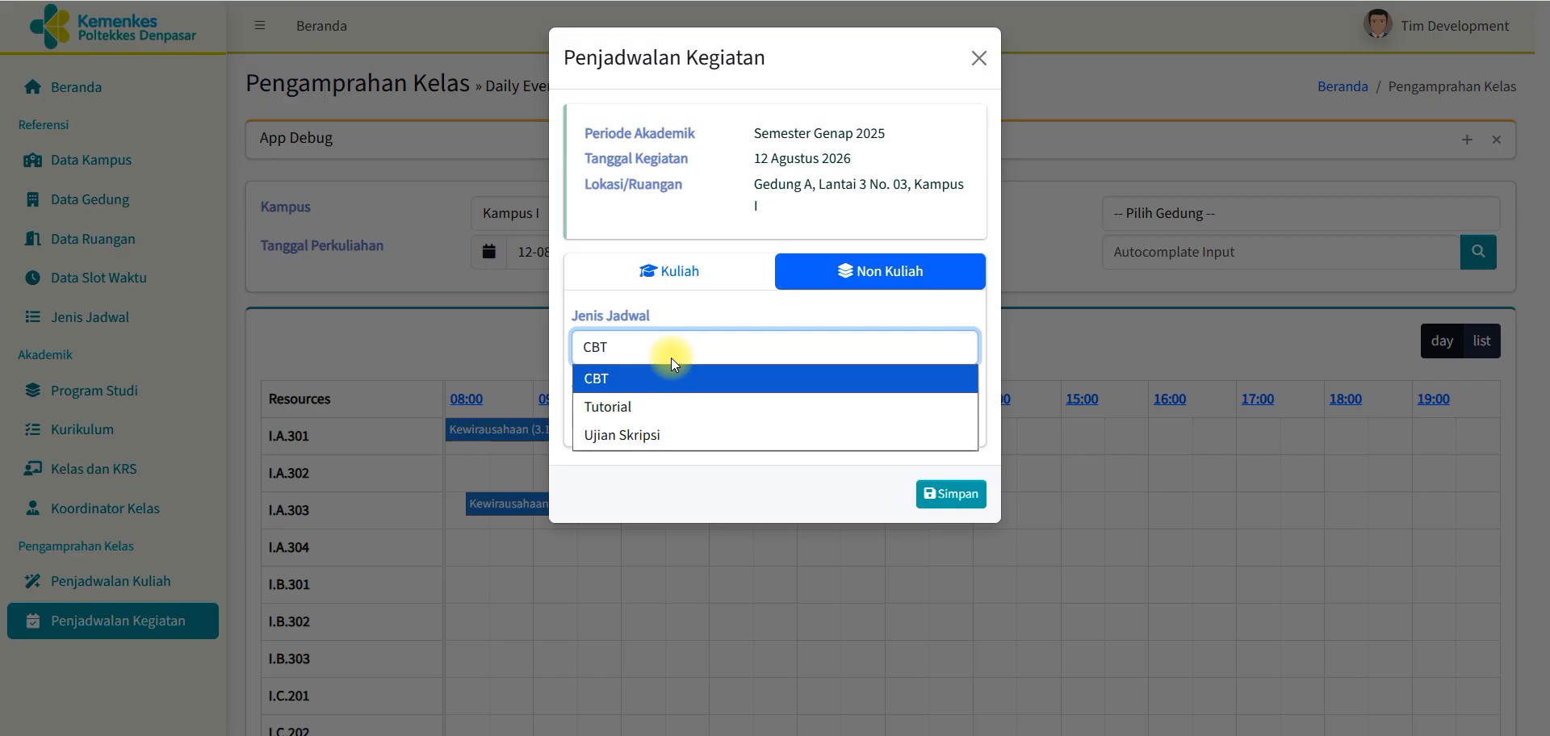
pyautogui.click(652, 438)
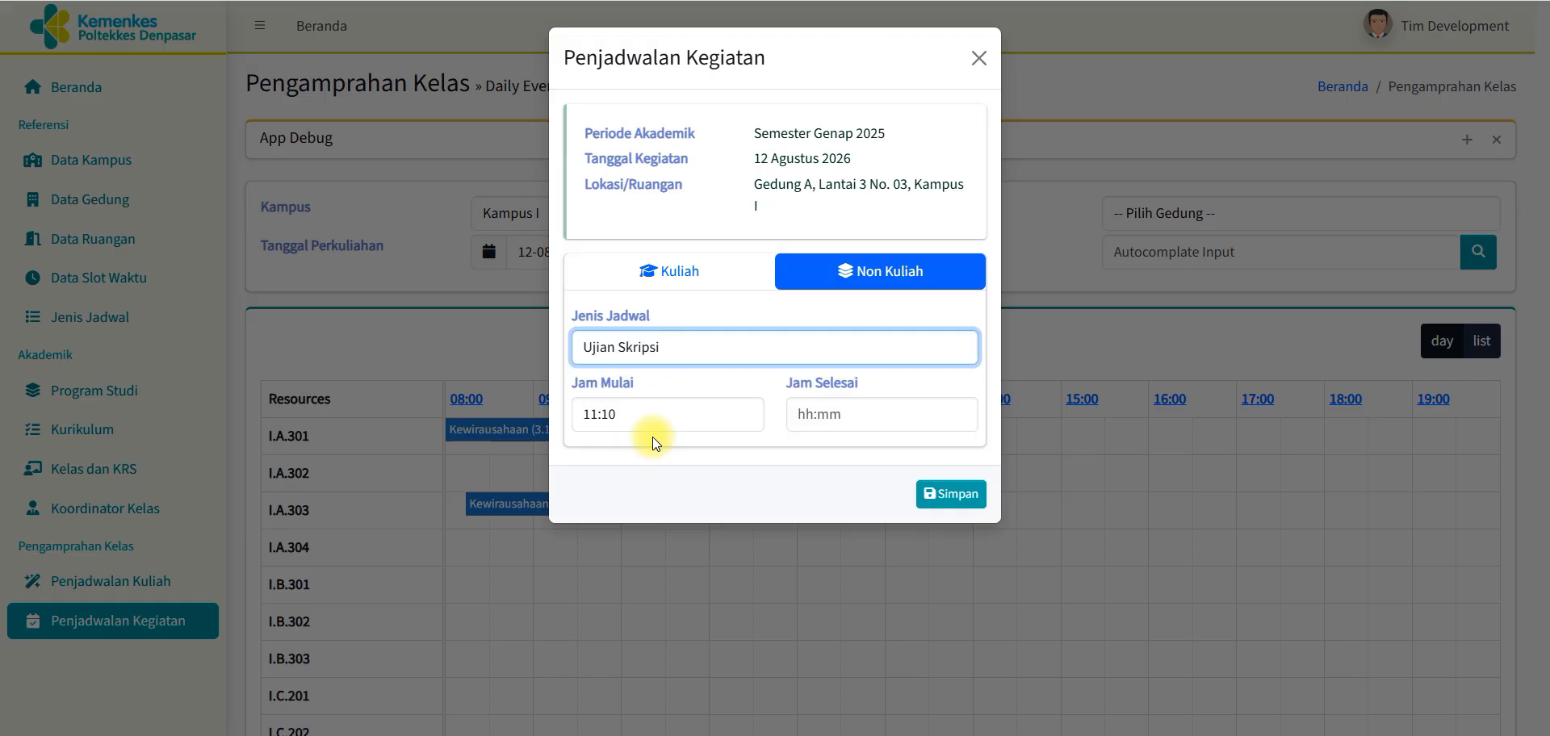
pyautogui.click(689, 416)
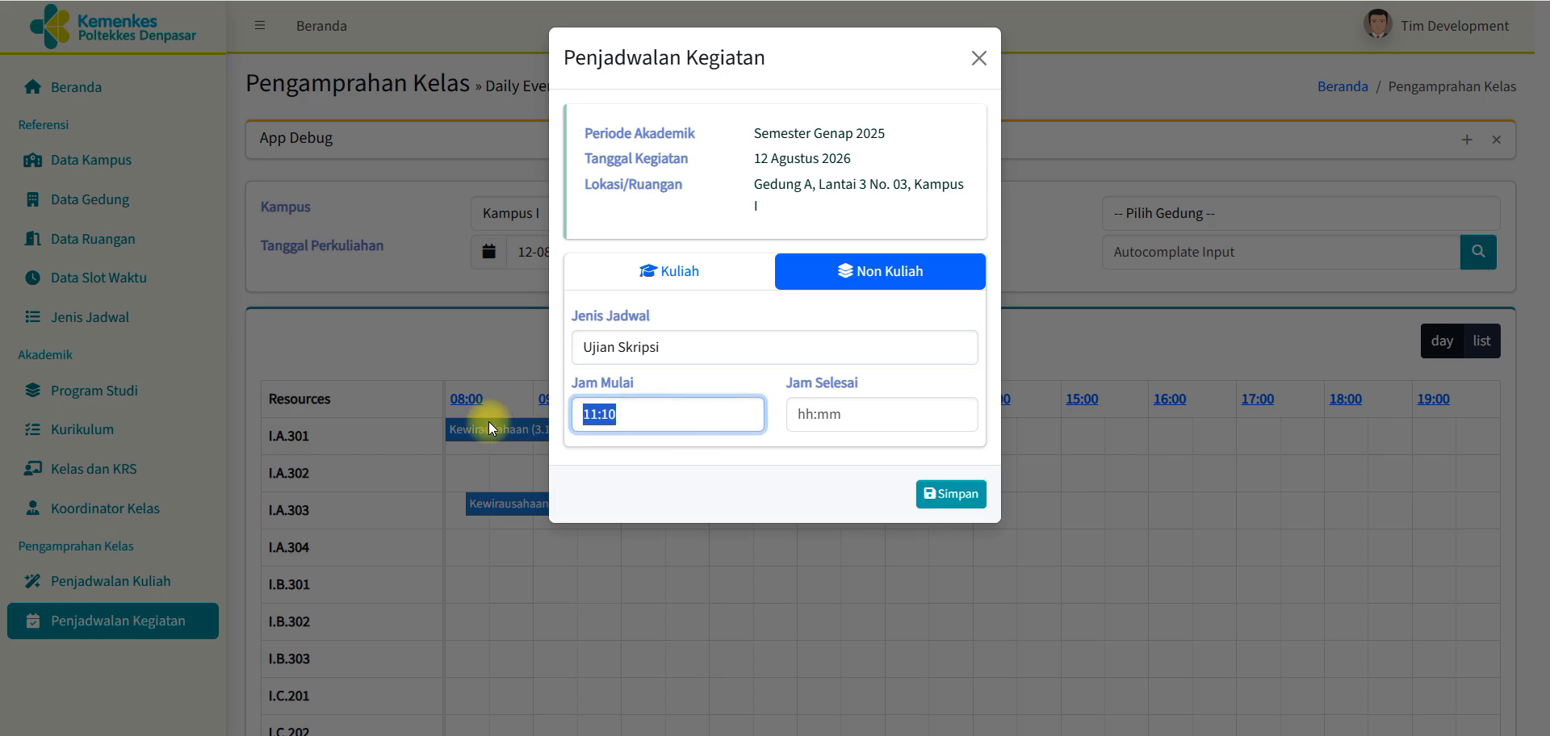
pyautogui.write('09:20')
pyautogui.press('Tab')
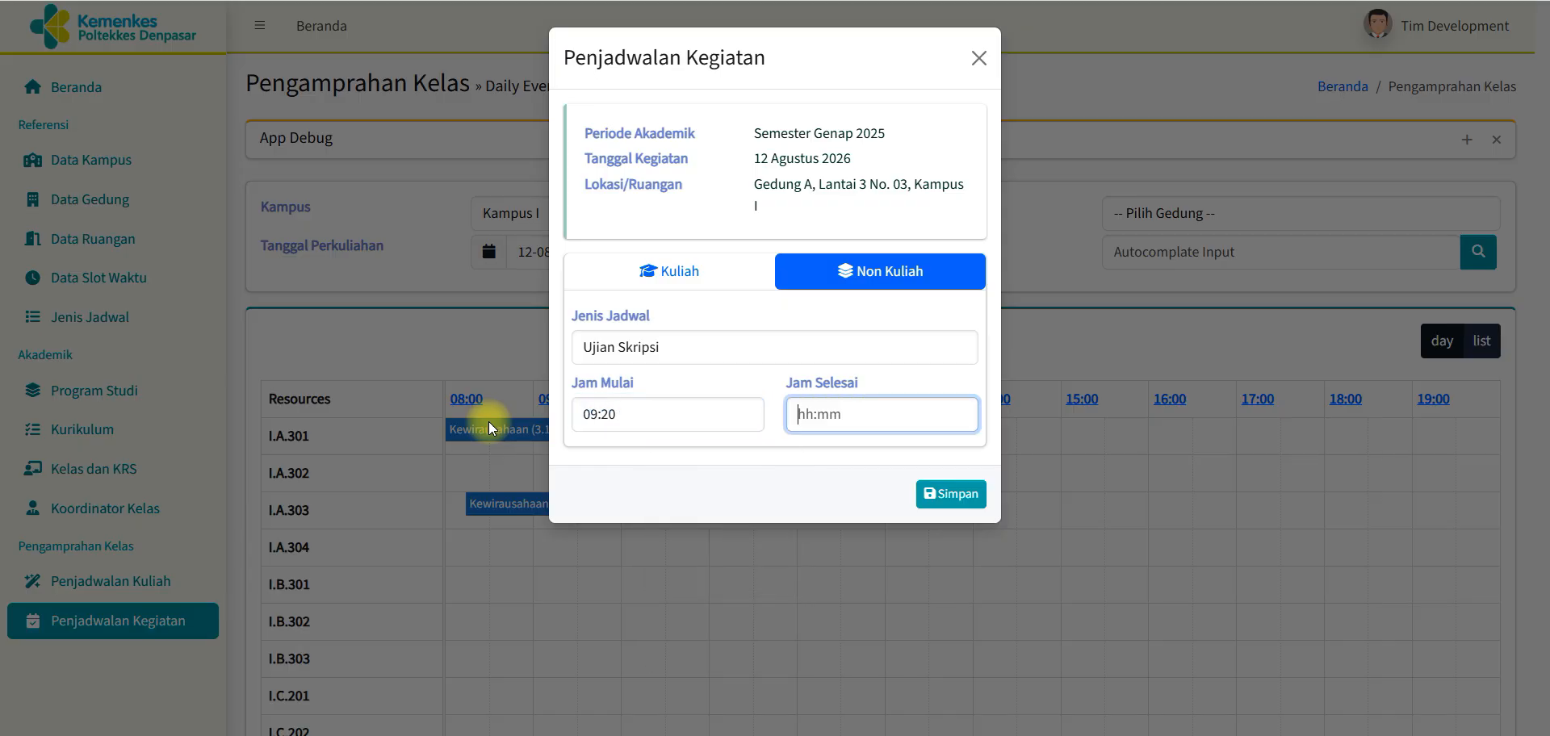
# Step: Set the Ujian Skripsi end time to 11:50 and try to save it over the Kewirausahaan (B 3) booking
pyautogui.write('11:')
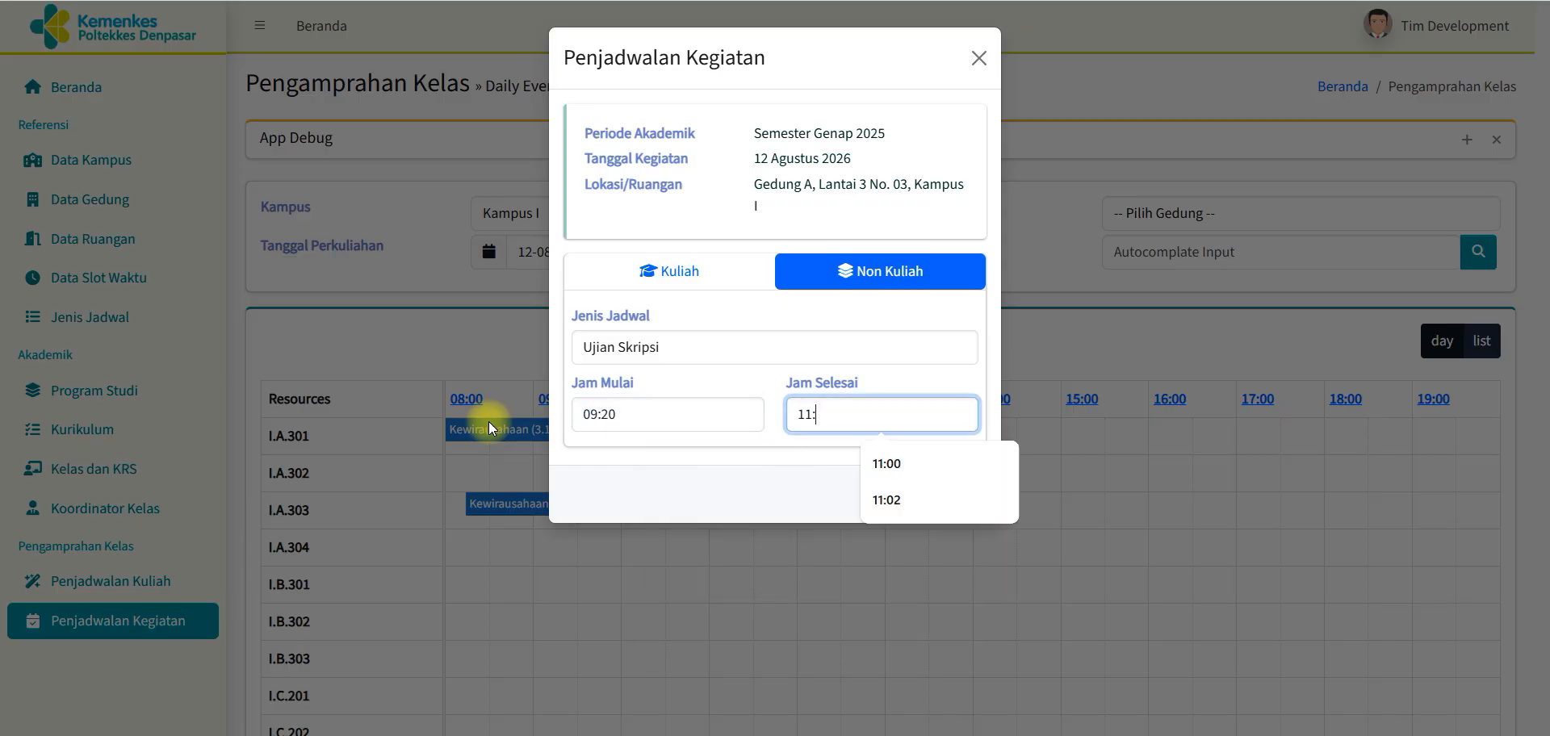
pyautogui.write('06')
pyautogui.press('BackSpace')
pyautogui.write('6')
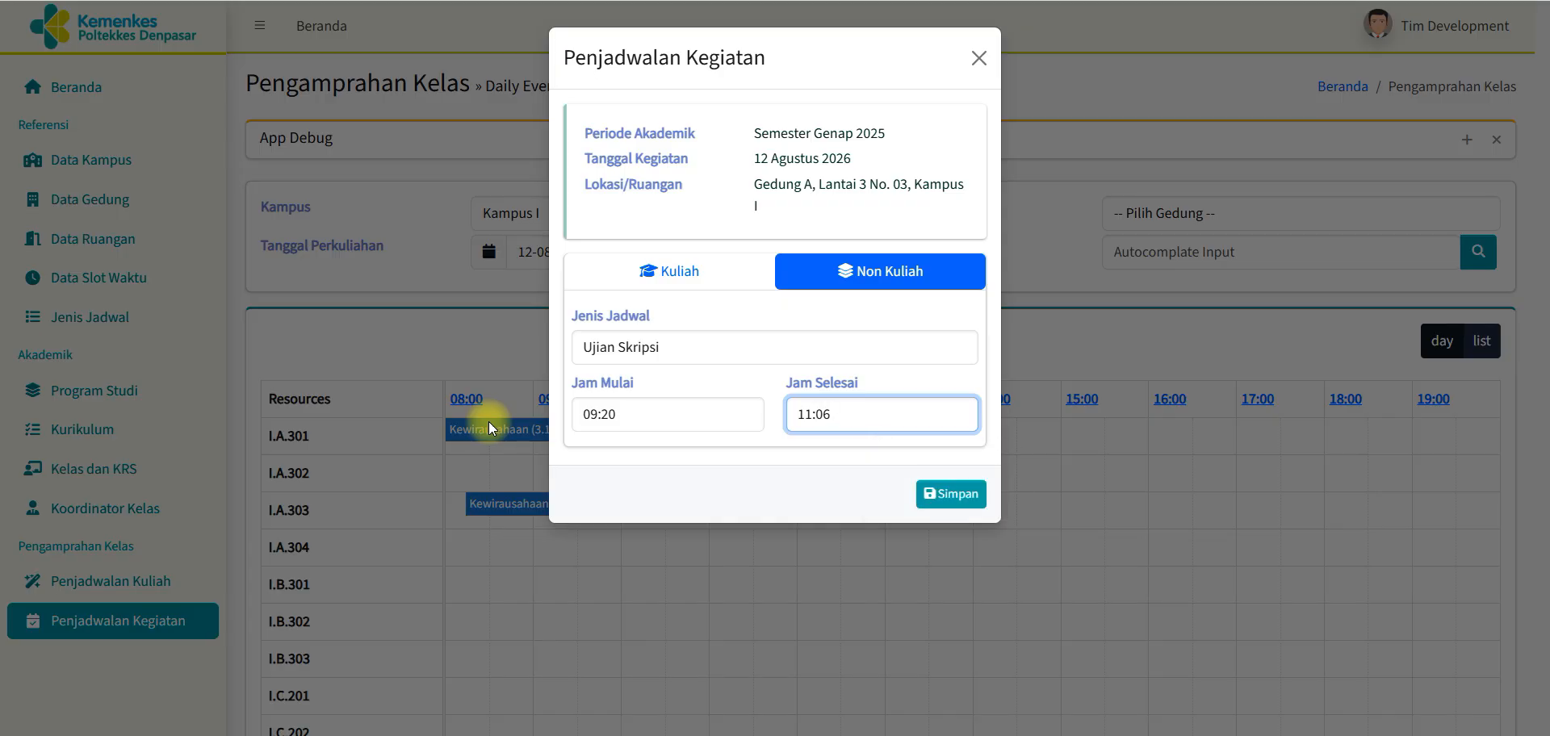
pyautogui.press('BackSpace')
pyautogui.press('BackSpace')
pyautogui.write('50')
pyautogui.click(952, 495)
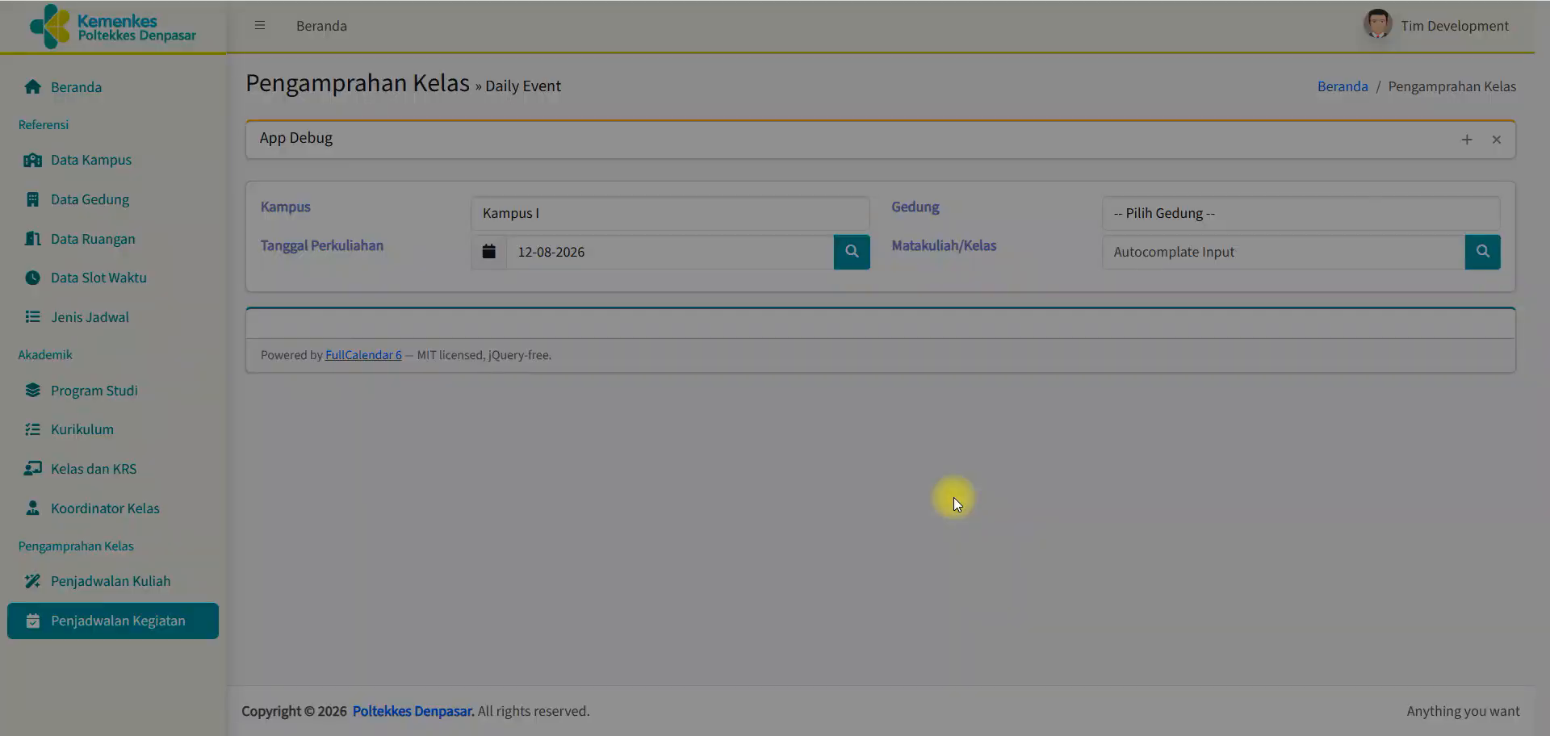
pyautogui.moveTo(596, 396); pyautogui.dragTo(901, 433)
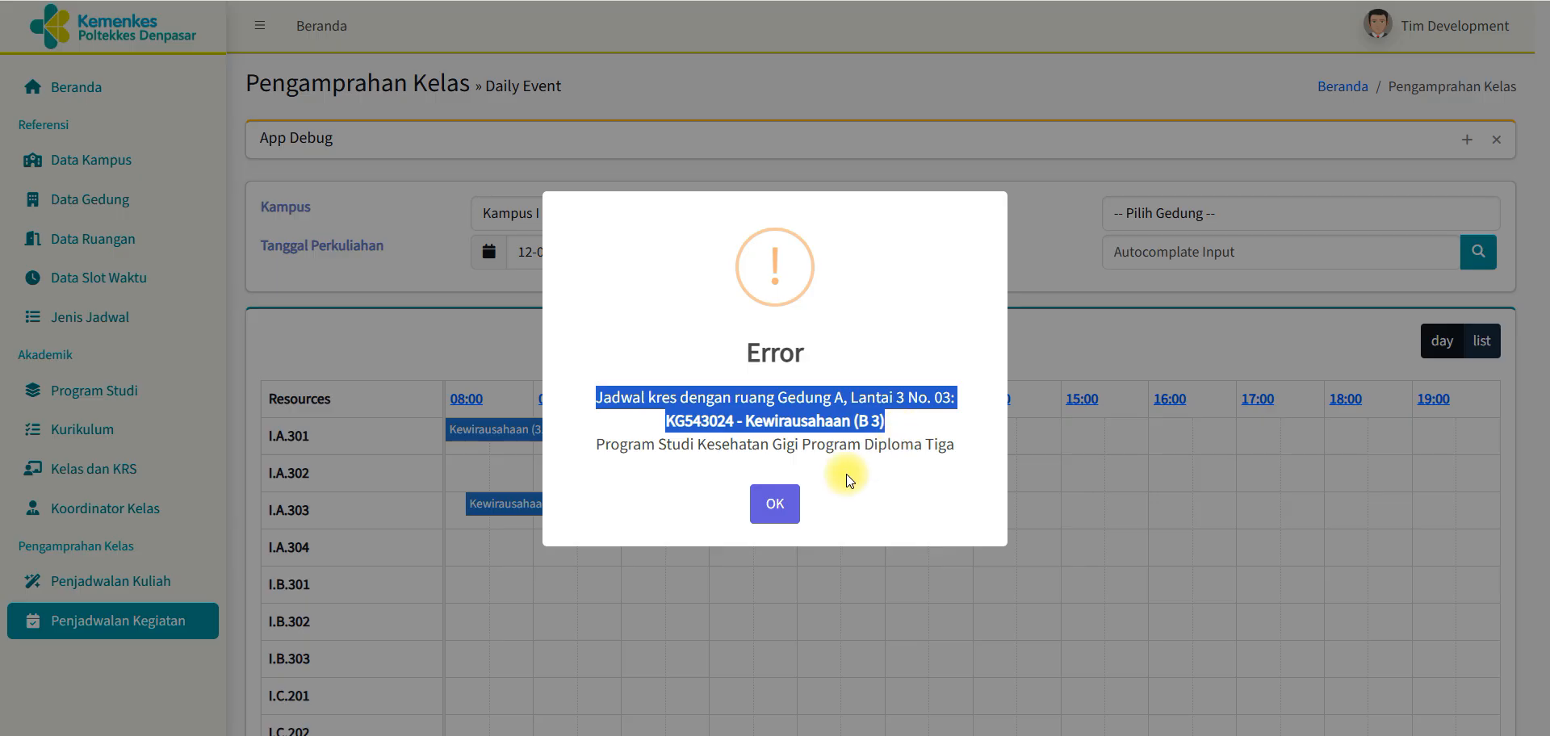
pyautogui.click(775, 504)
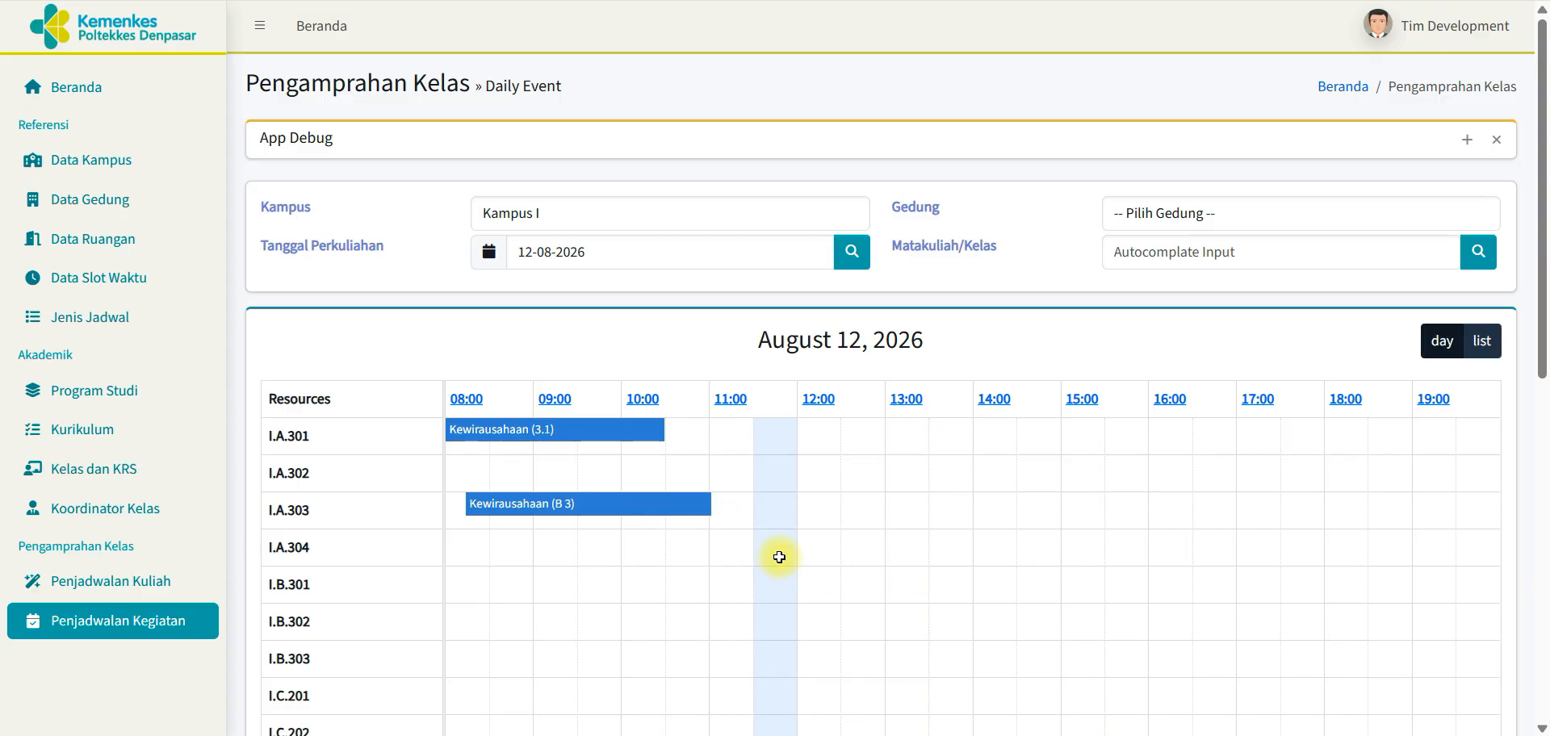
# Step: Book a Non Kuliah activity of type CBT in room I.A.303 from 11:45 to 12:40 and save it
pyautogui.click(778, 512)
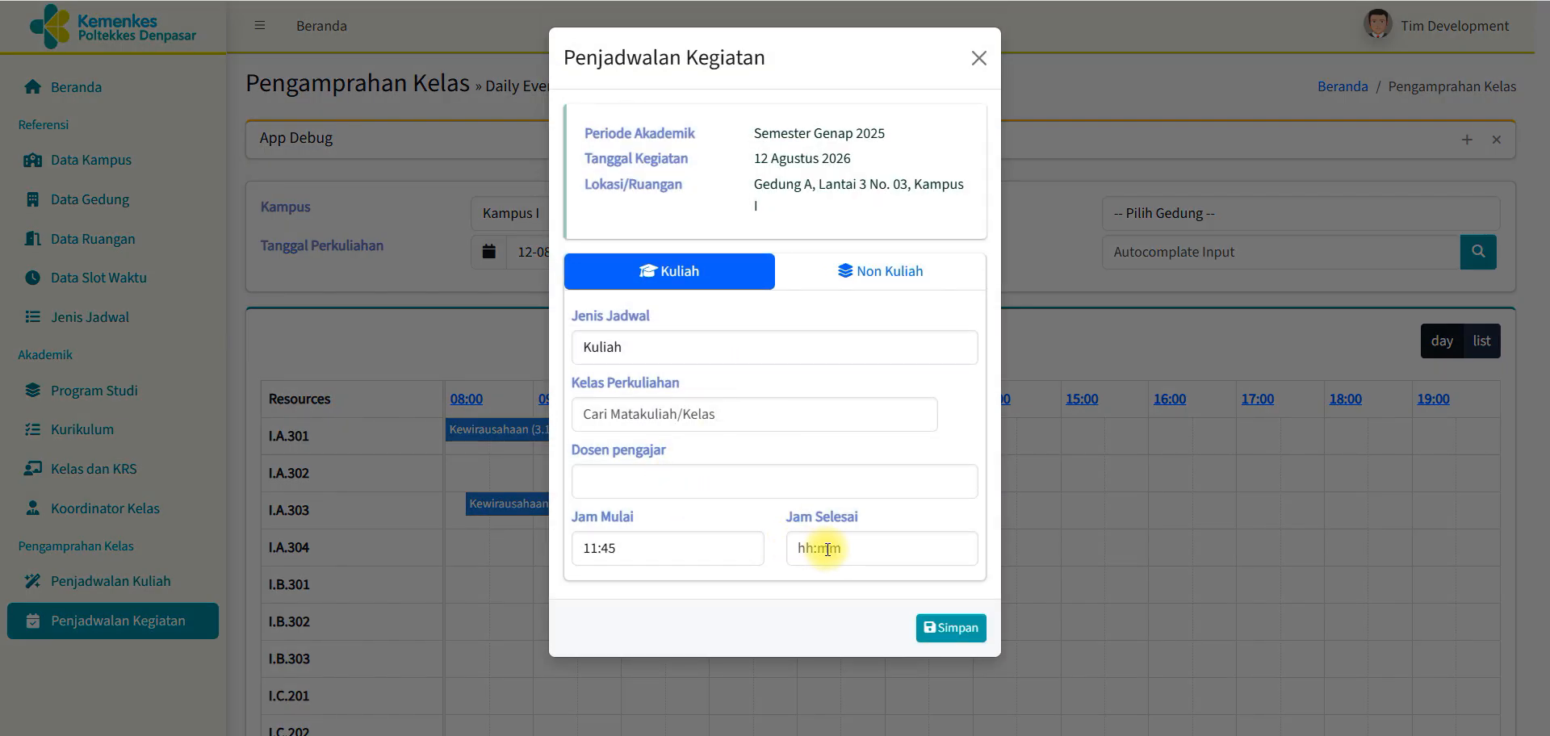
pyautogui.click(827, 549)
pyautogui.write('12:')
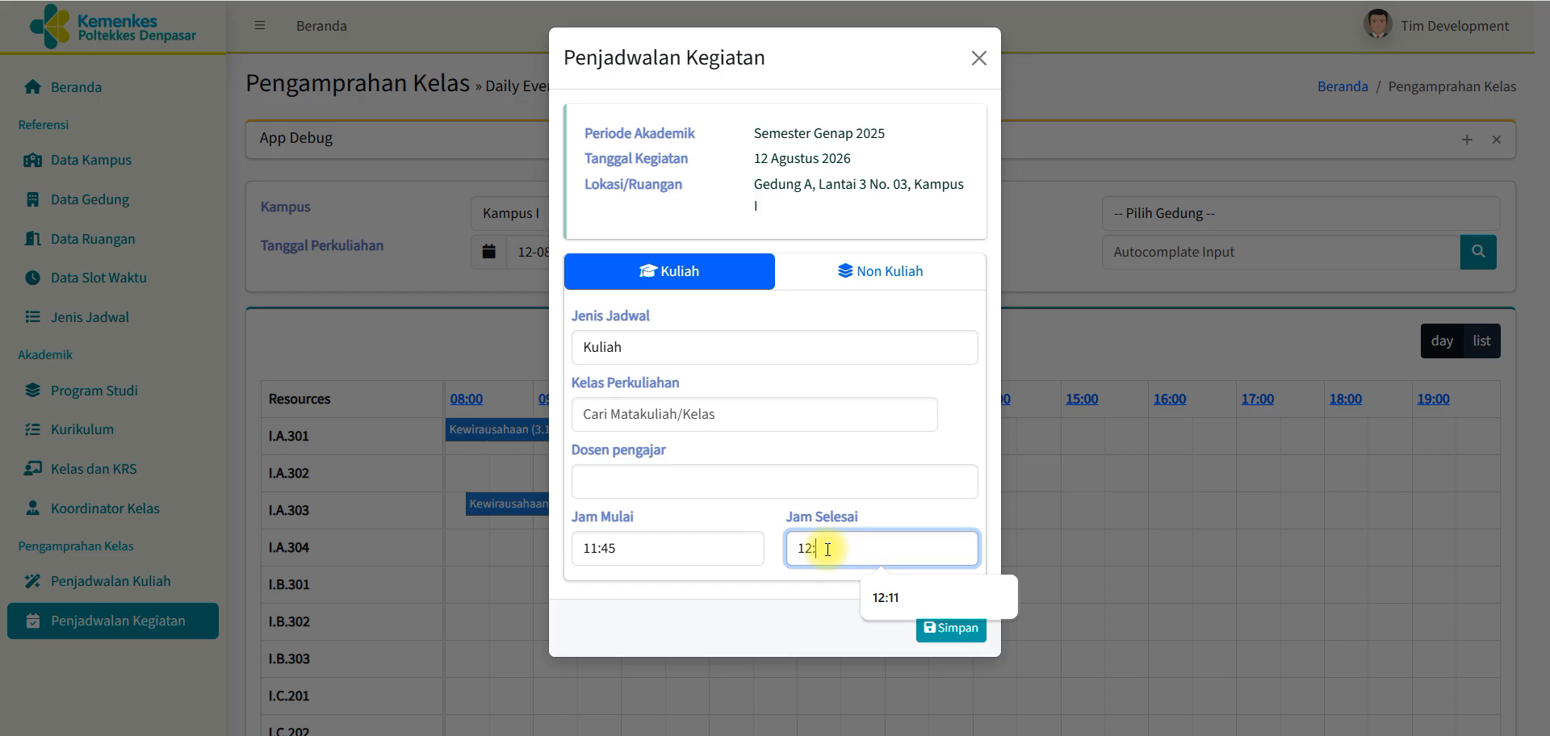
pyautogui.write('45')
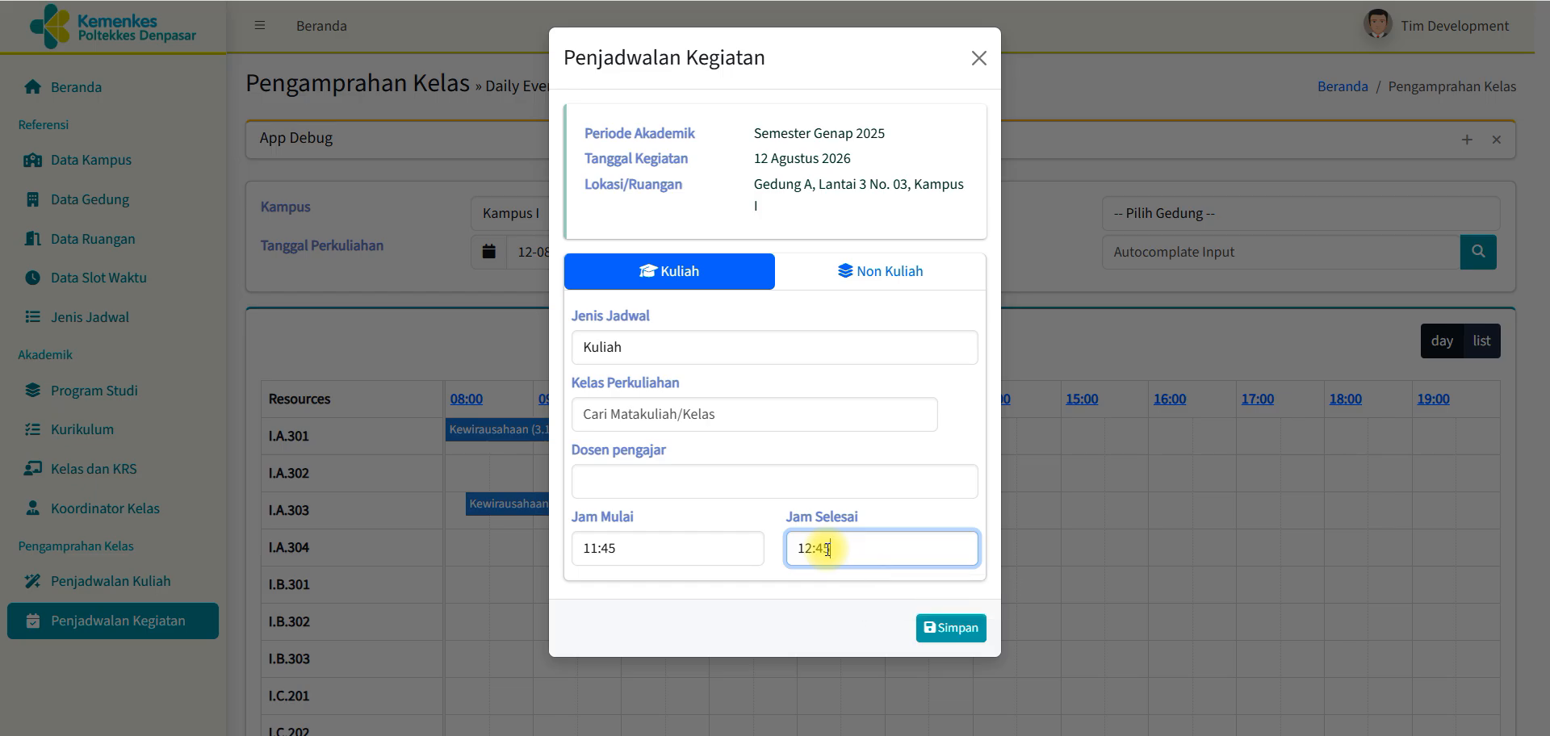
pyautogui.click(863, 271)
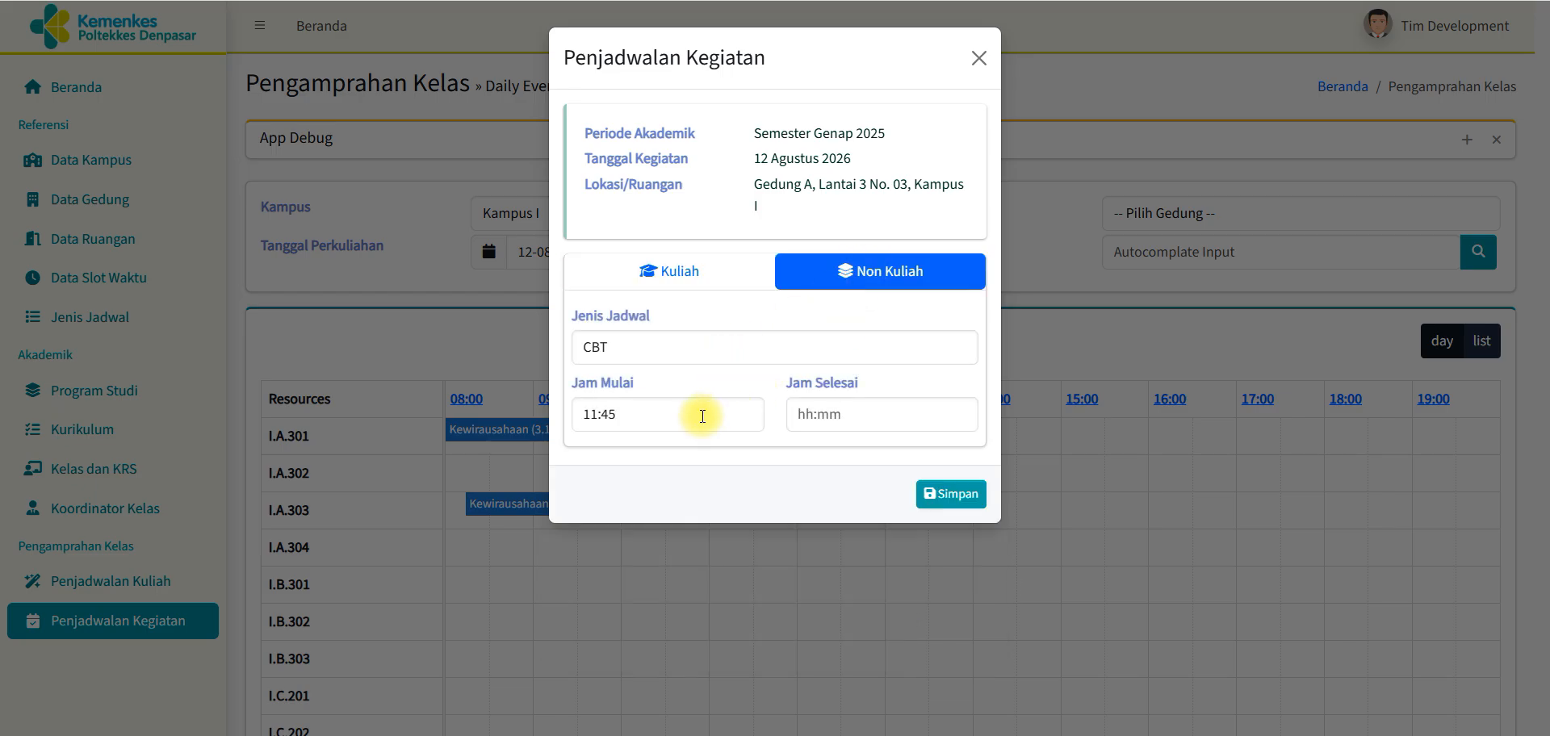
pyautogui.click(832, 418)
pyautogui.write('12:')
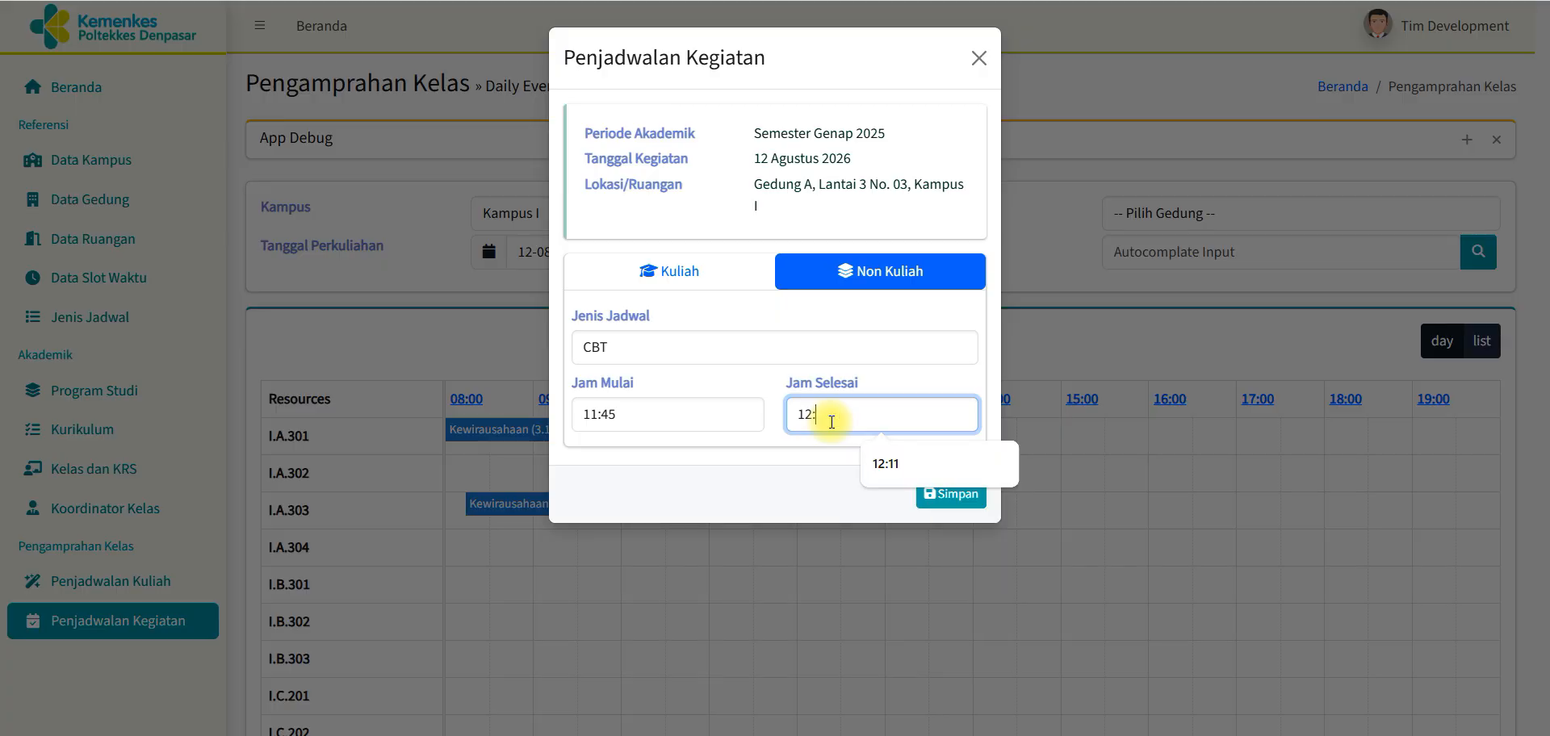
pyautogui.write('40')
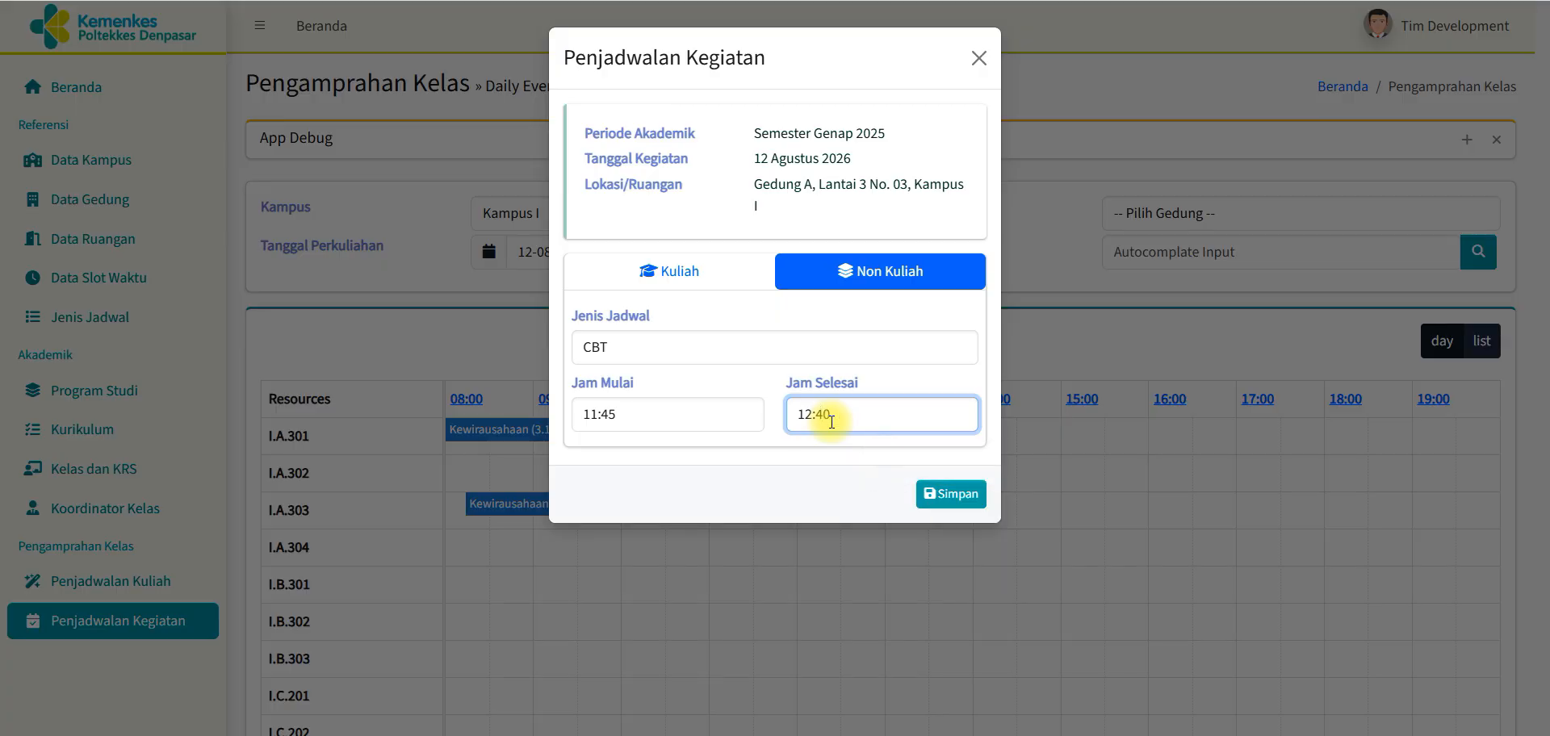
pyautogui.click(942, 508)
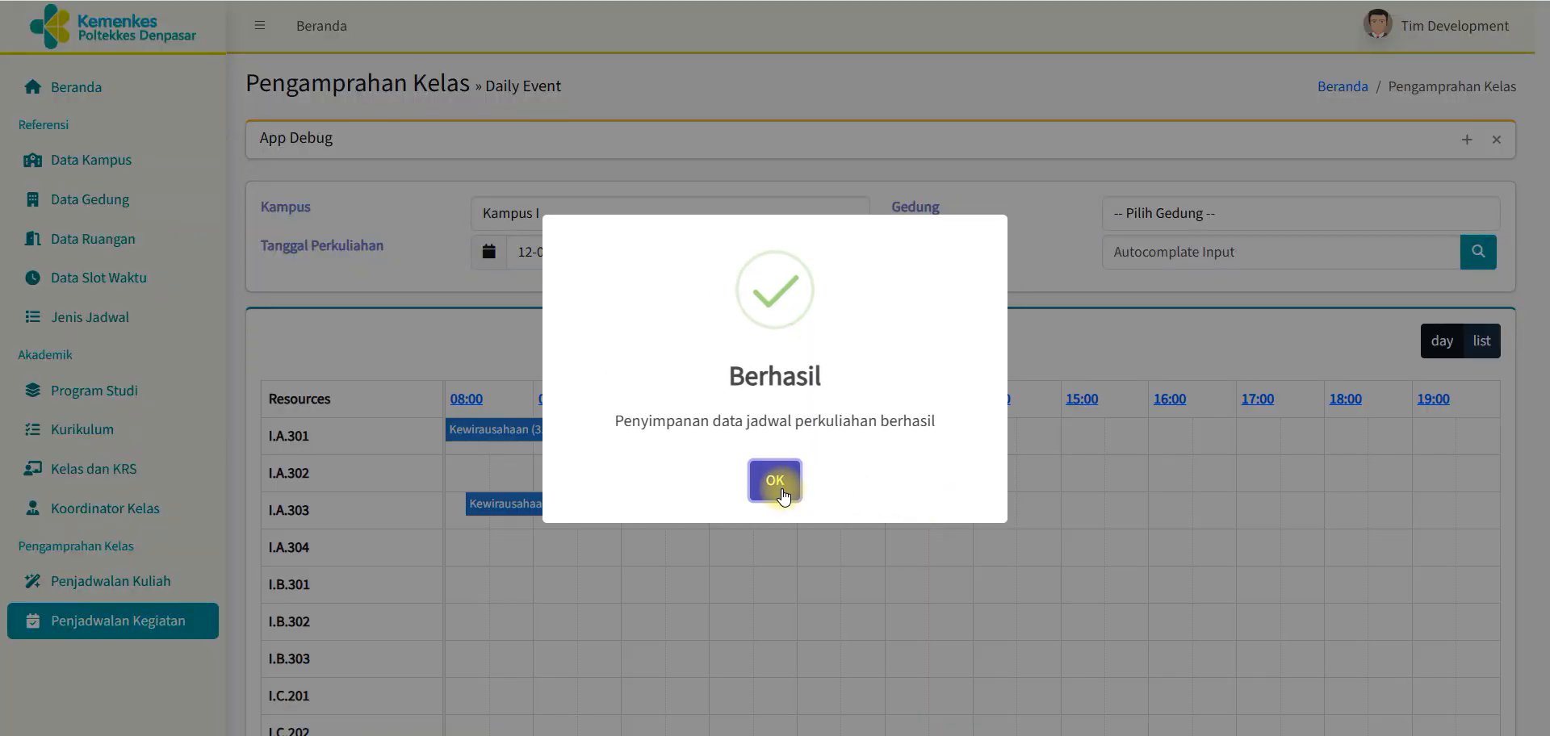
pyautogui.click(775, 482)
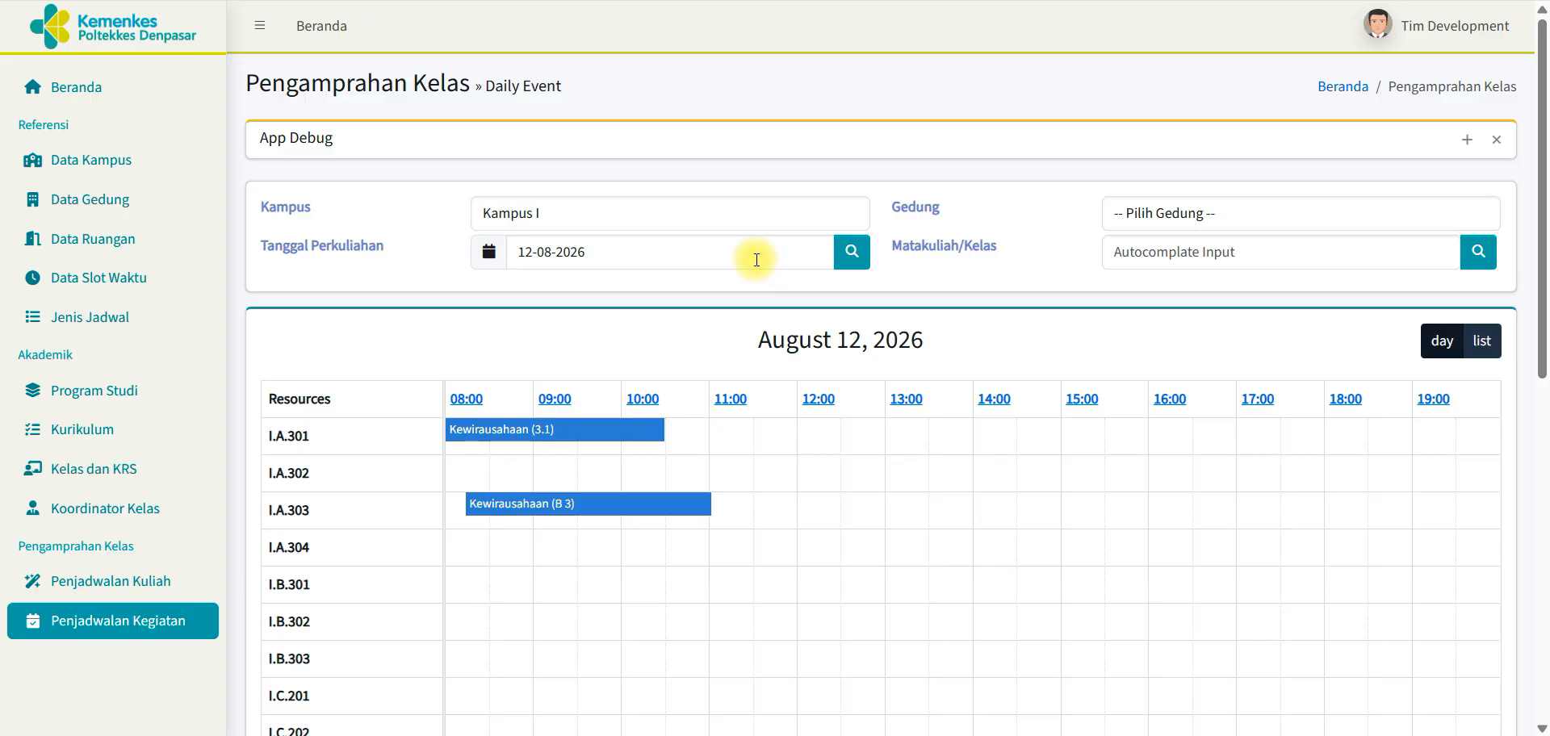
# Step: Reload the daily schedule for 12-08-2026 and switch it to 13-08-2026
pyautogui.click(720, 254)
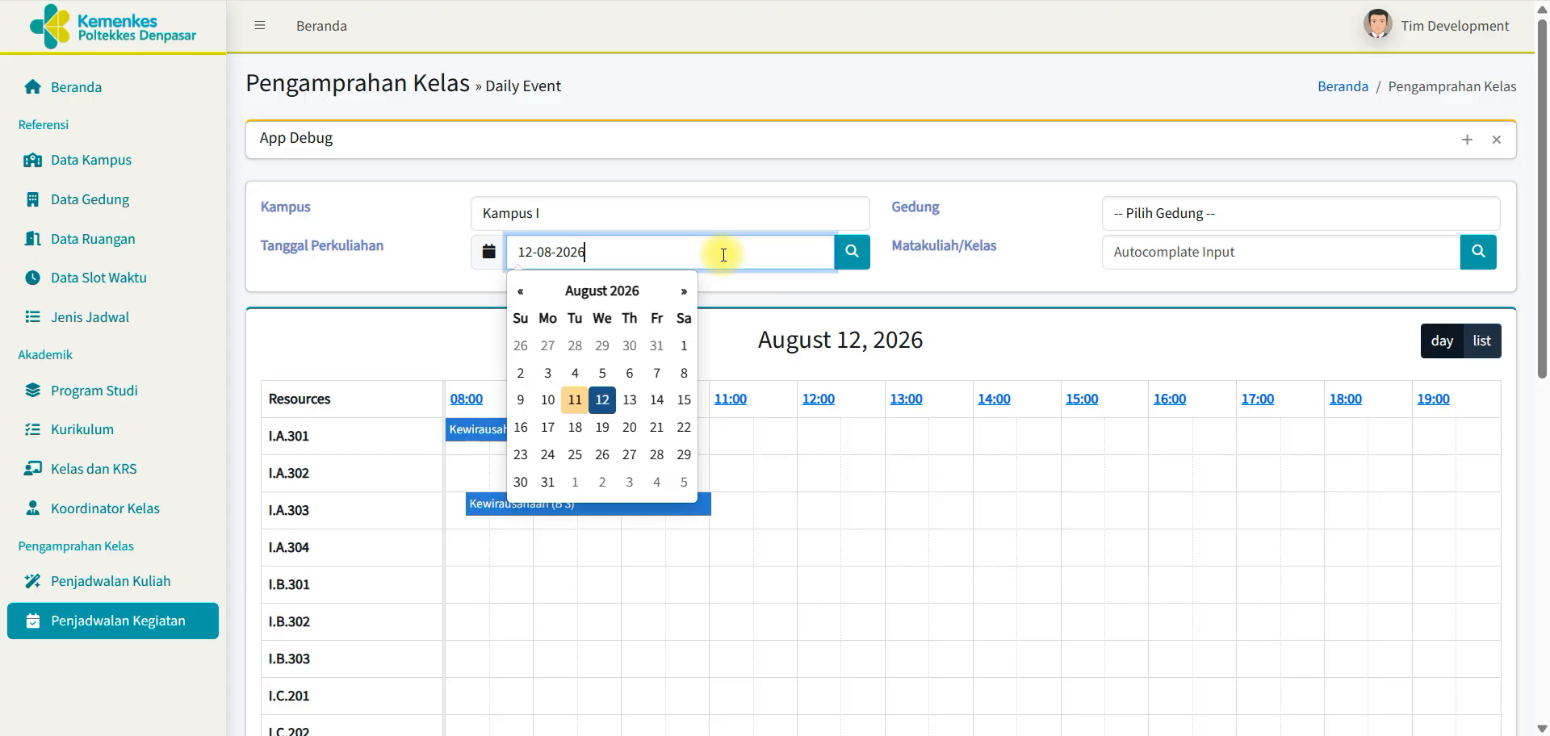
pyautogui.click(602, 400)
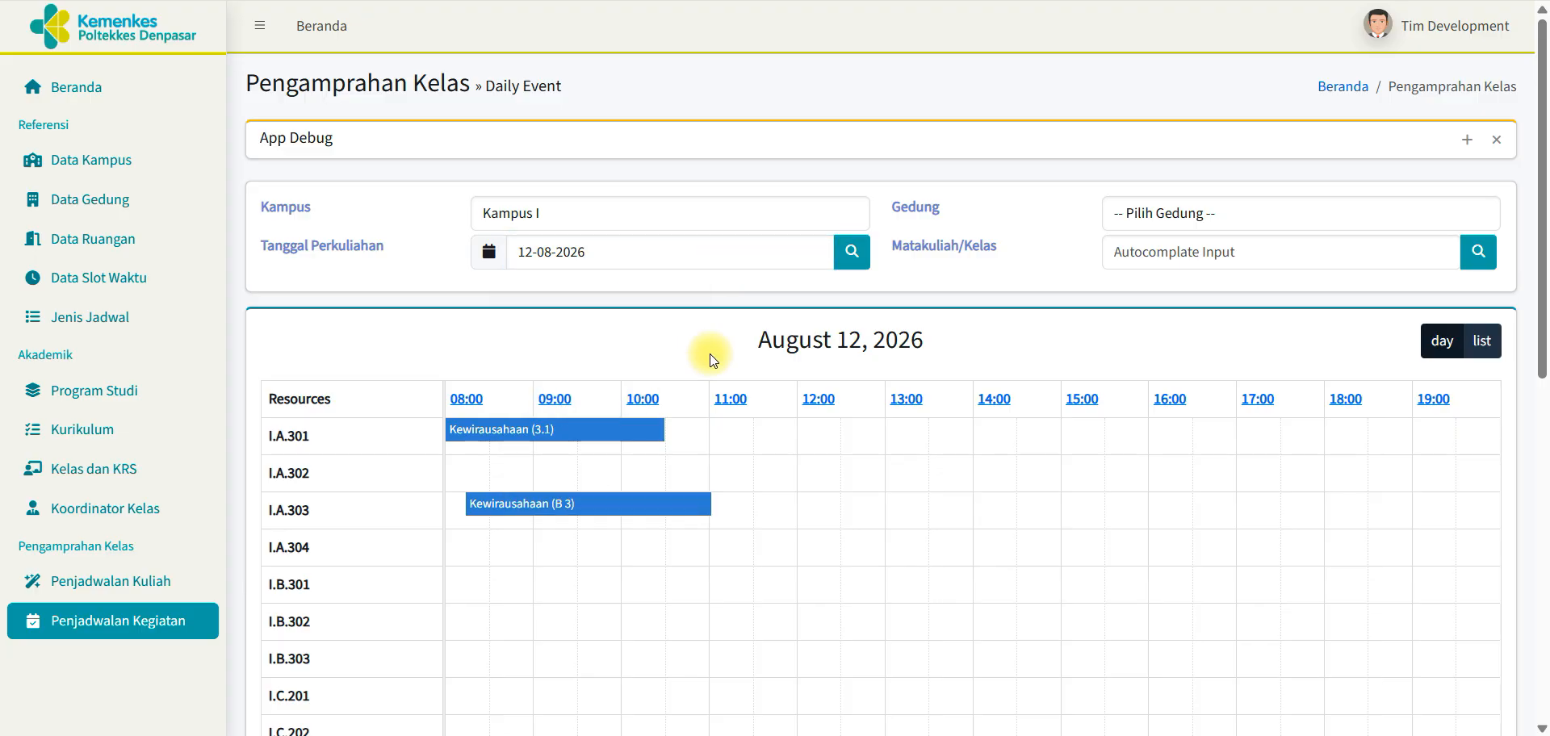
pyautogui.click(850, 244)
pyautogui.click(742, 269)
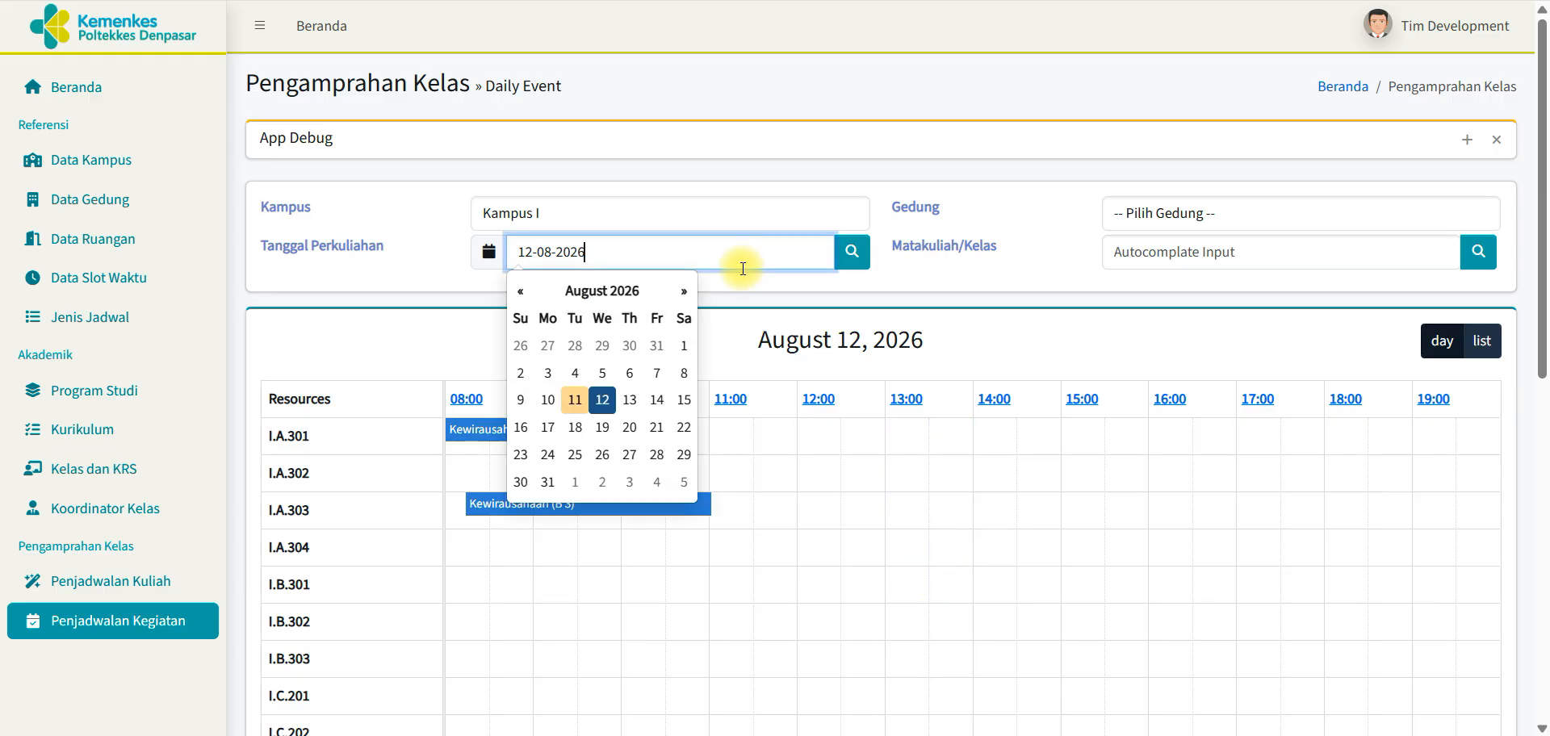
pyautogui.click(630, 400)
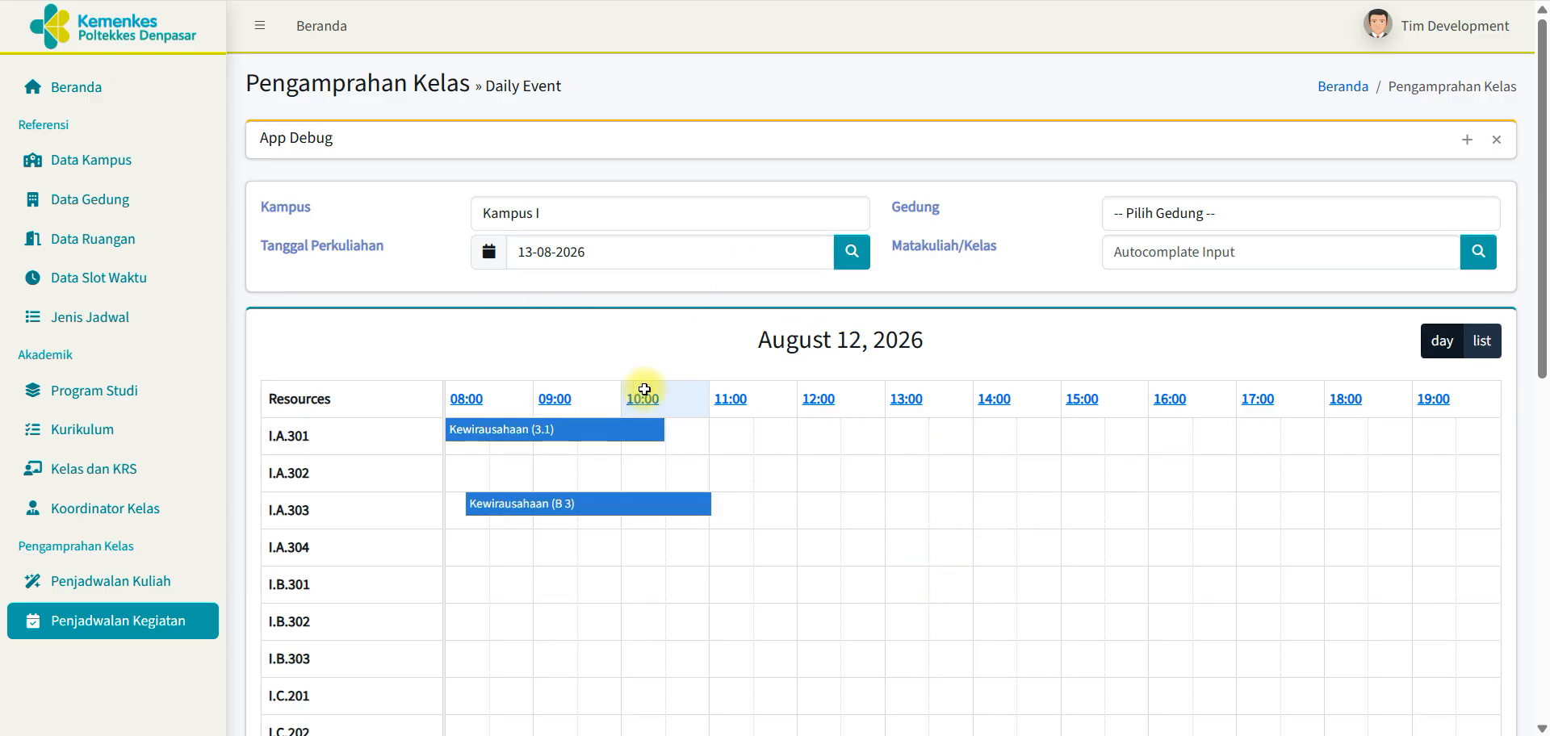
pyautogui.click(850, 250)
# Step: Return the daily schedule to 12-08-2026 and check the bookings across the rooms
pyautogui.click(668, 250)
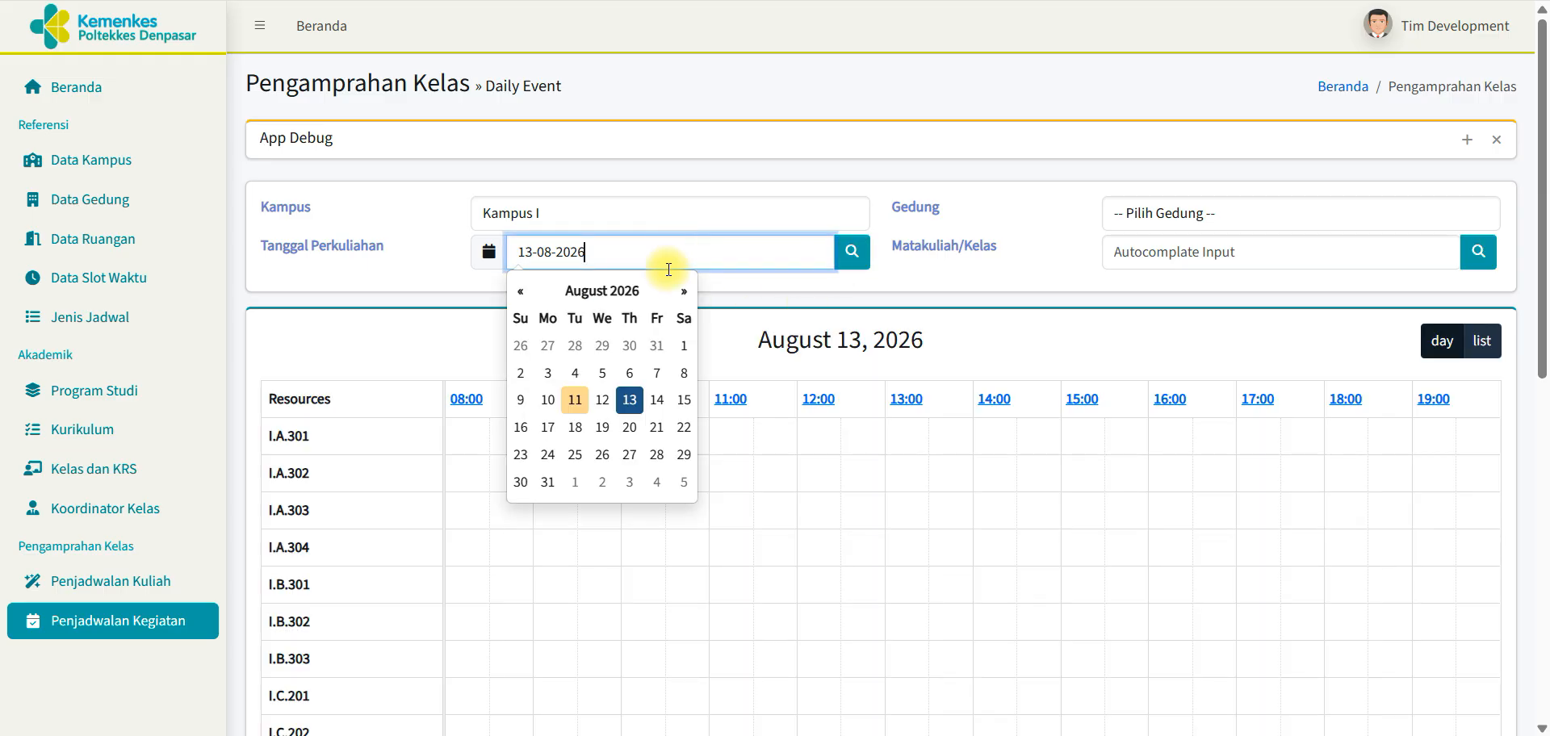
pyautogui.click(603, 399)
pyautogui.click(854, 253)
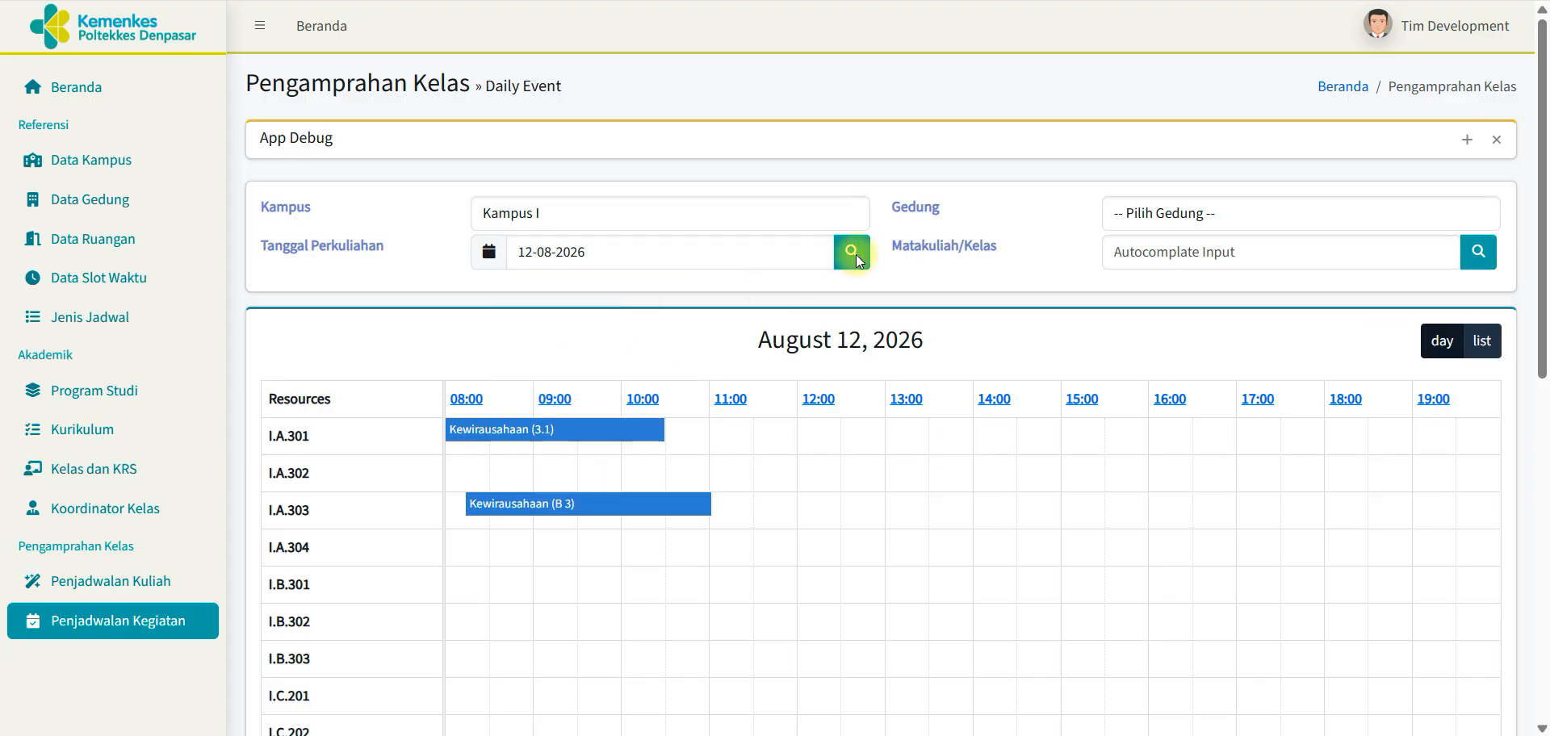
pyautogui.moveTo(1542, 221); pyautogui.dragTo(1544, 303)
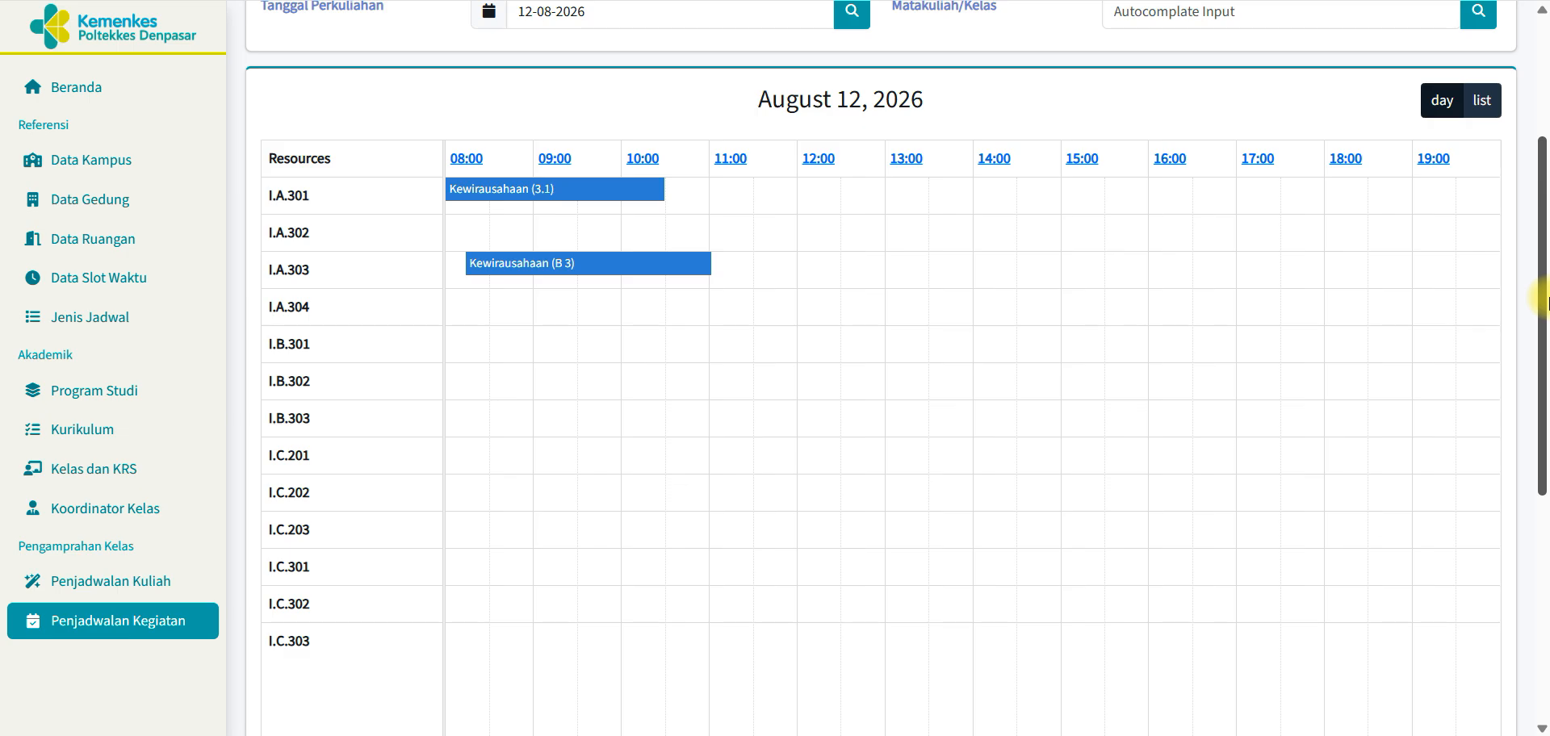
pyautogui.scroll(3, 1542, 340)
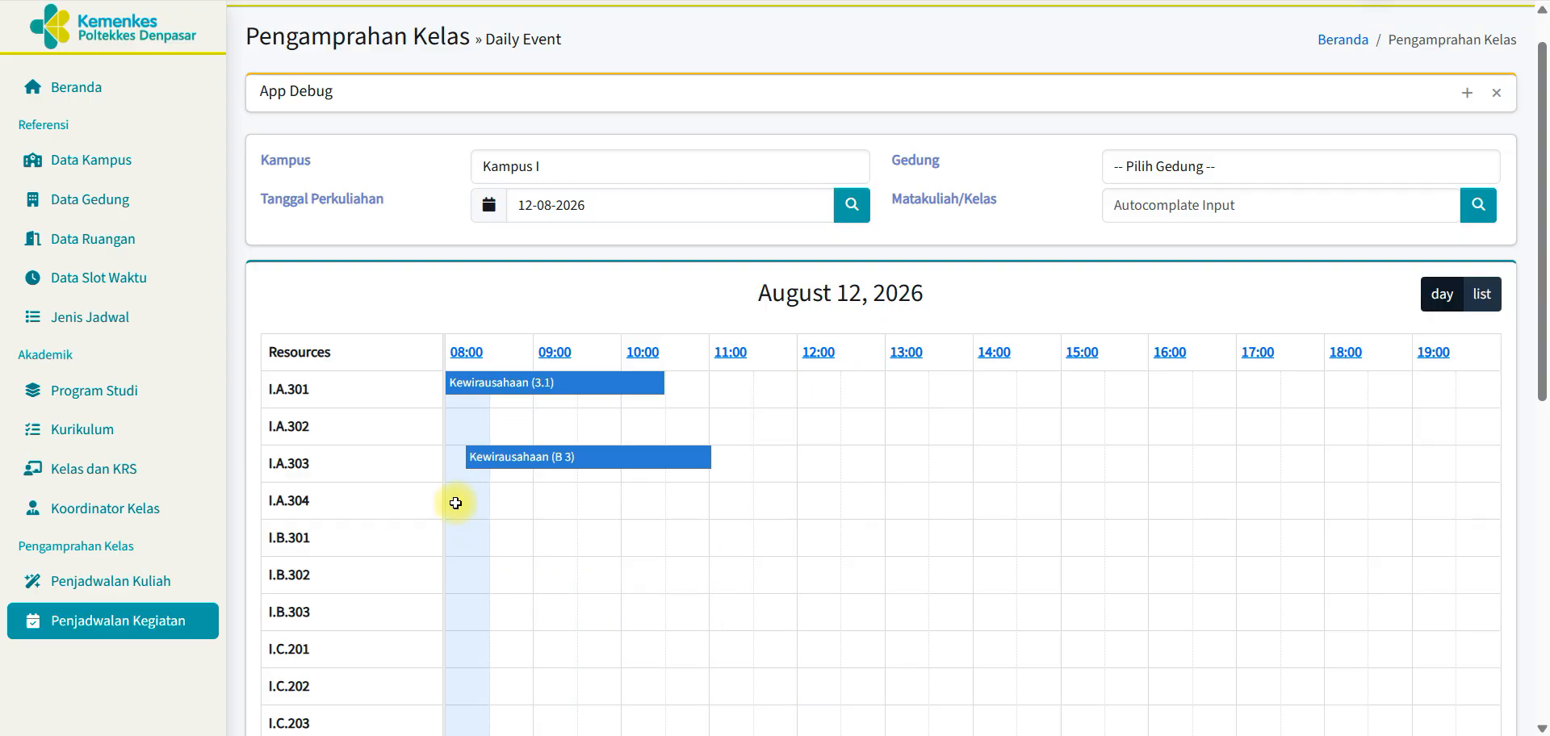
pyautogui.moveTo(482, 384)
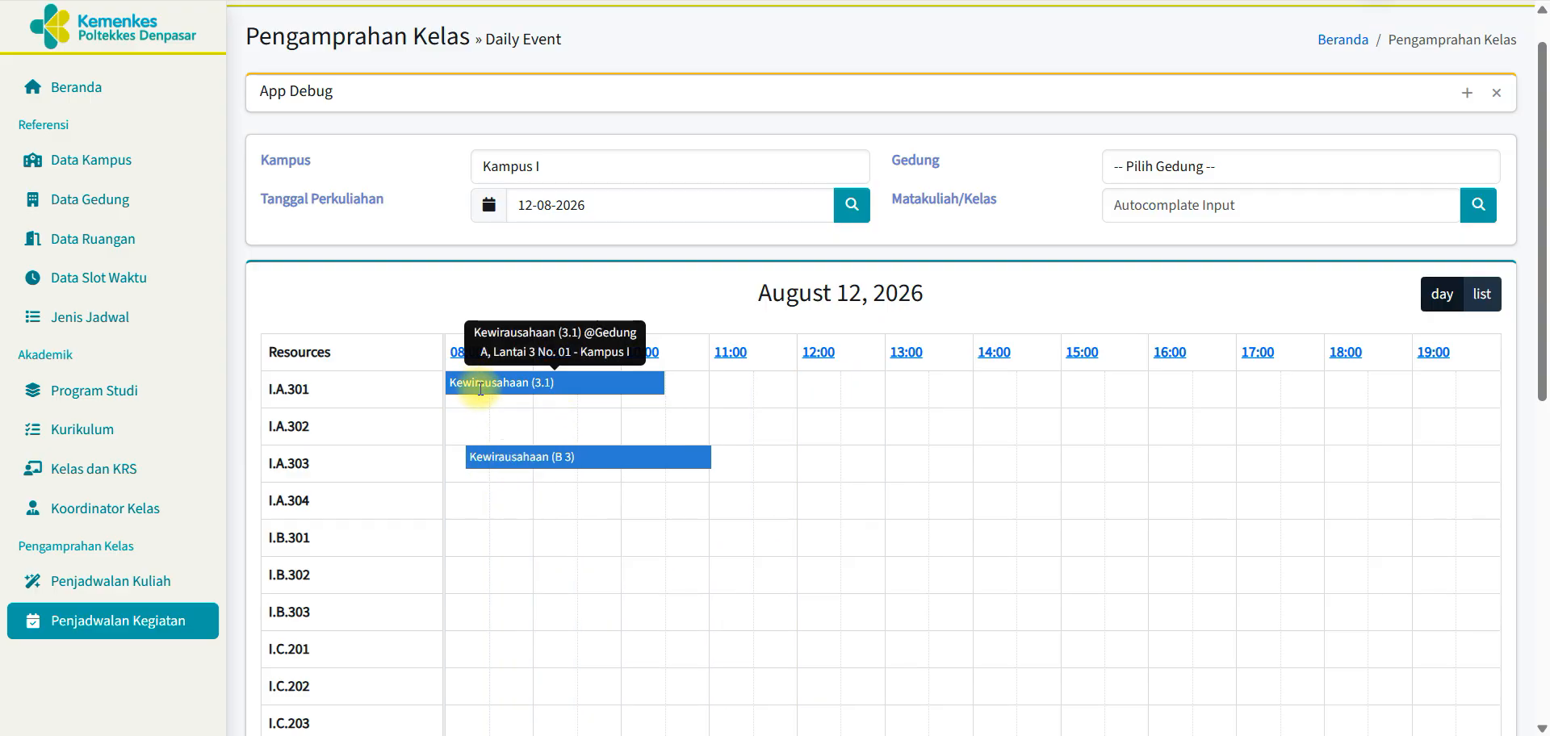
# Step: Book a Non Kuliah activity of type Ujian Skripsi in room I.B.301 from 08:10 to 09:10 and save it
pyautogui.click(463, 541)
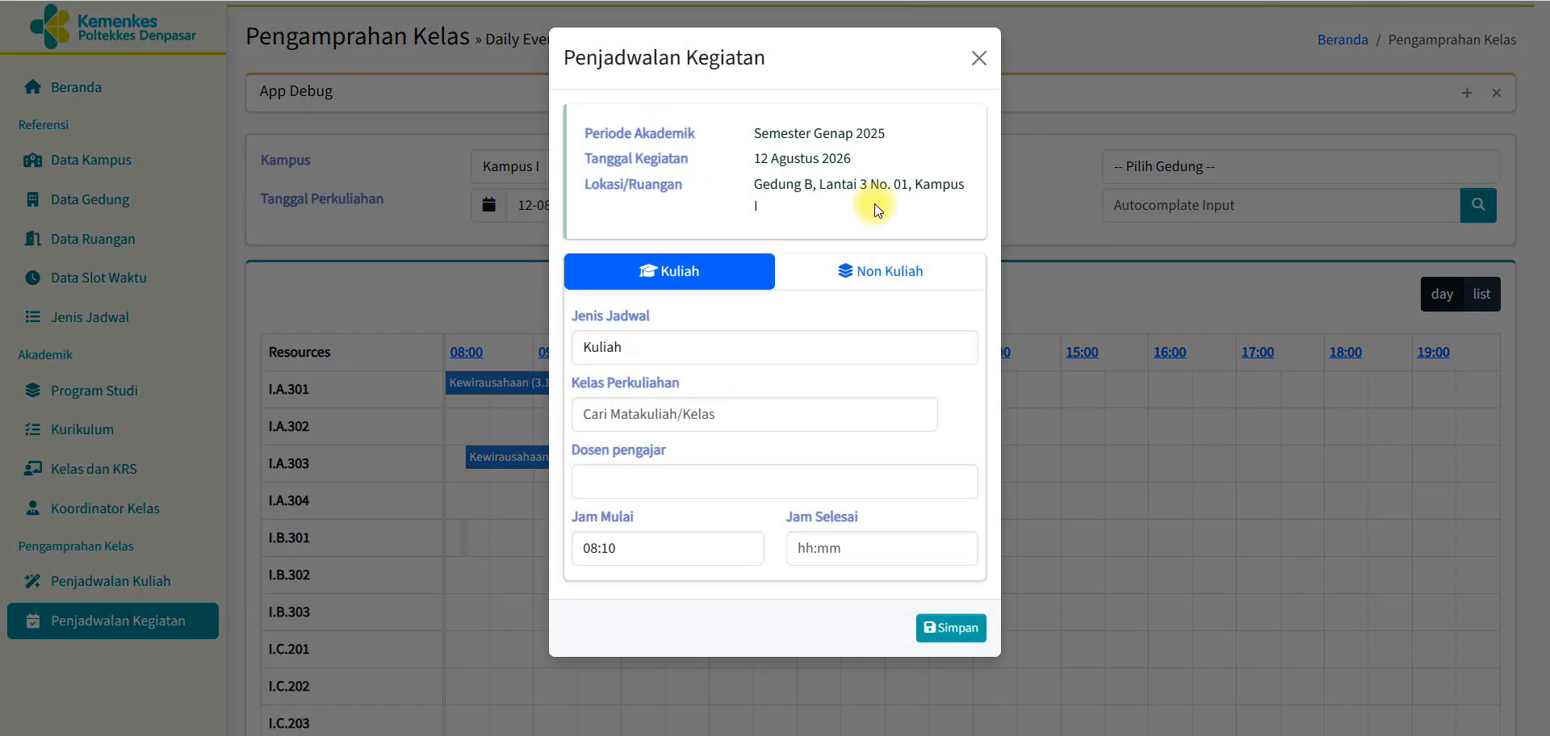
pyautogui.click(893, 271)
pyautogui.click(727, 339)
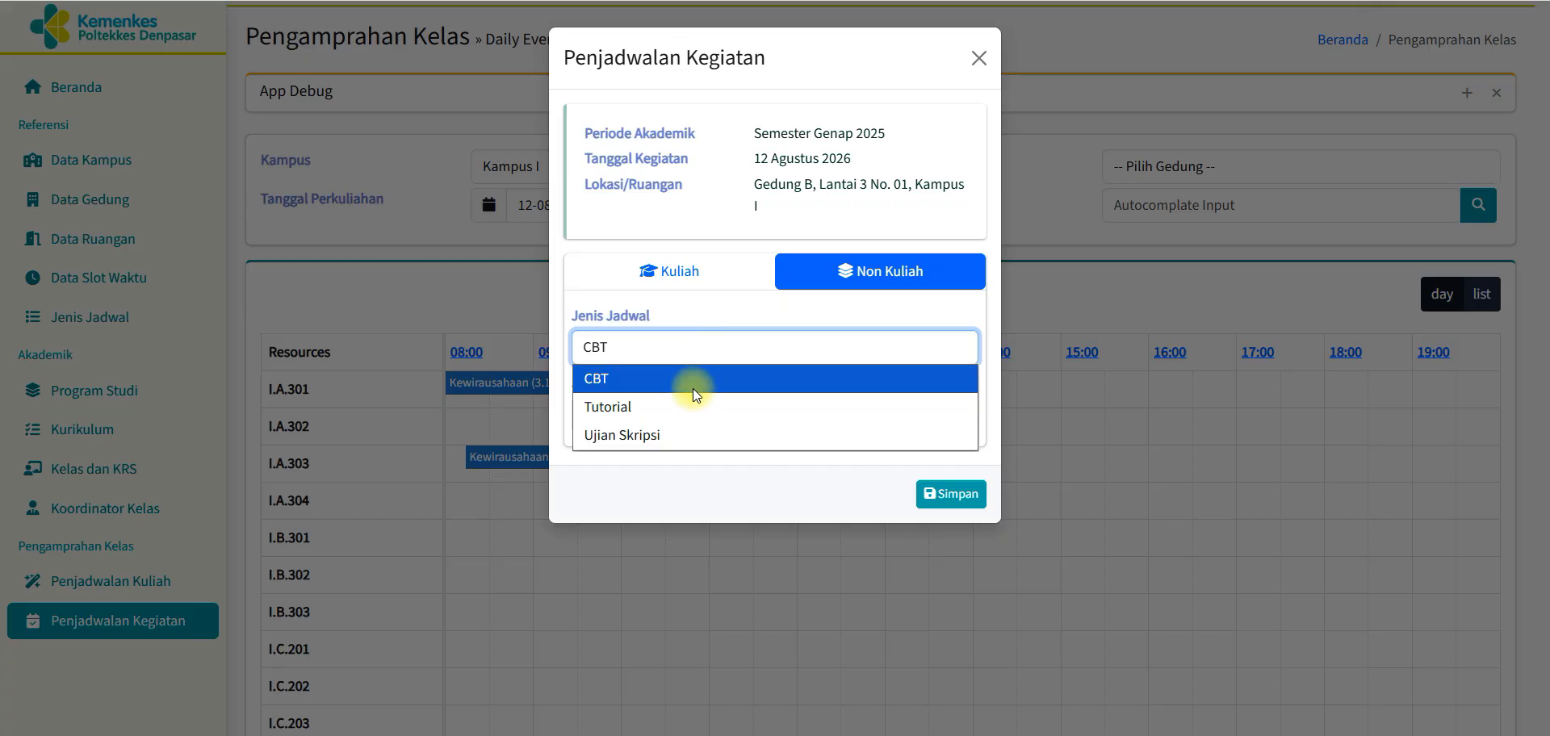
pyautogui.click(662, 435)
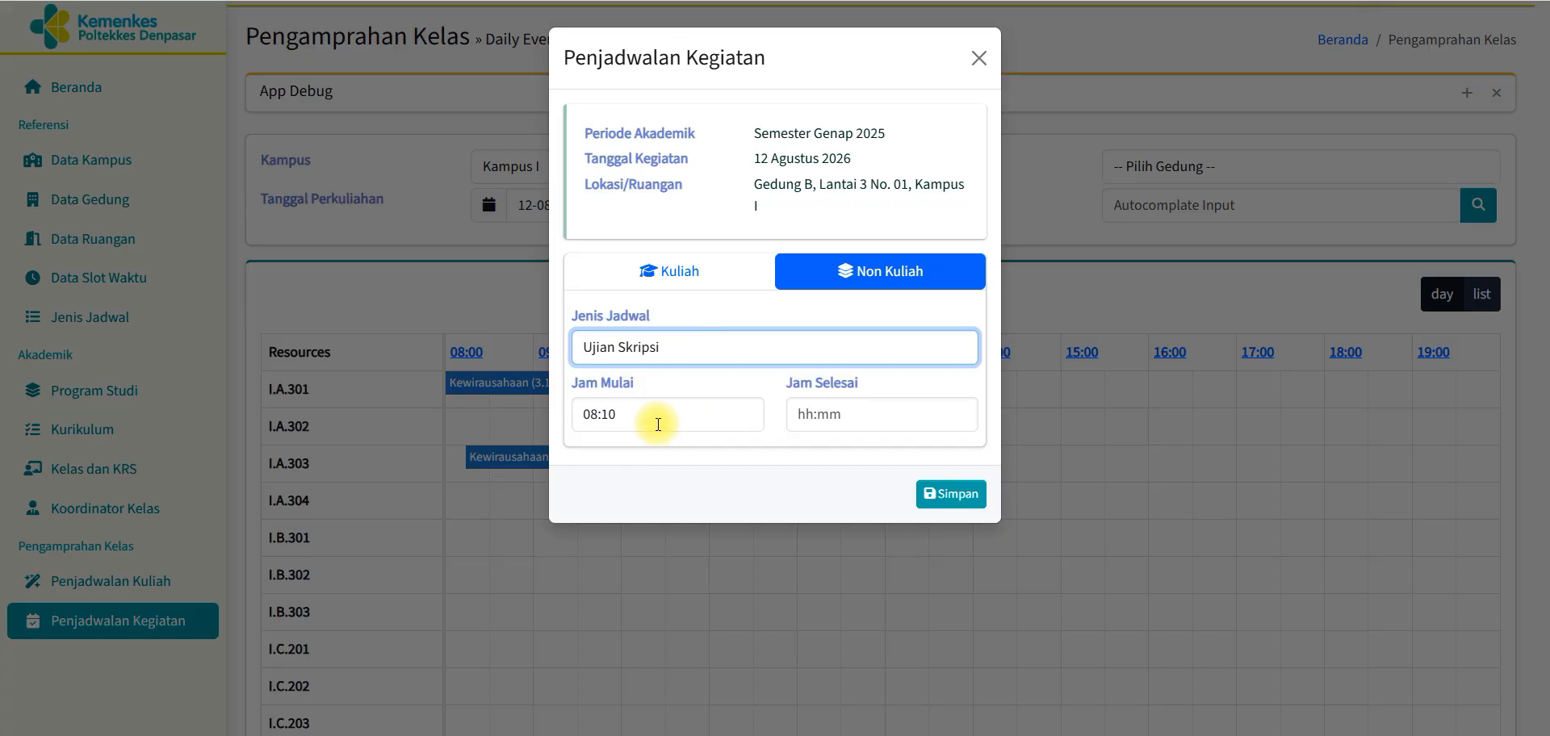
pyautogui.click(838, 415)
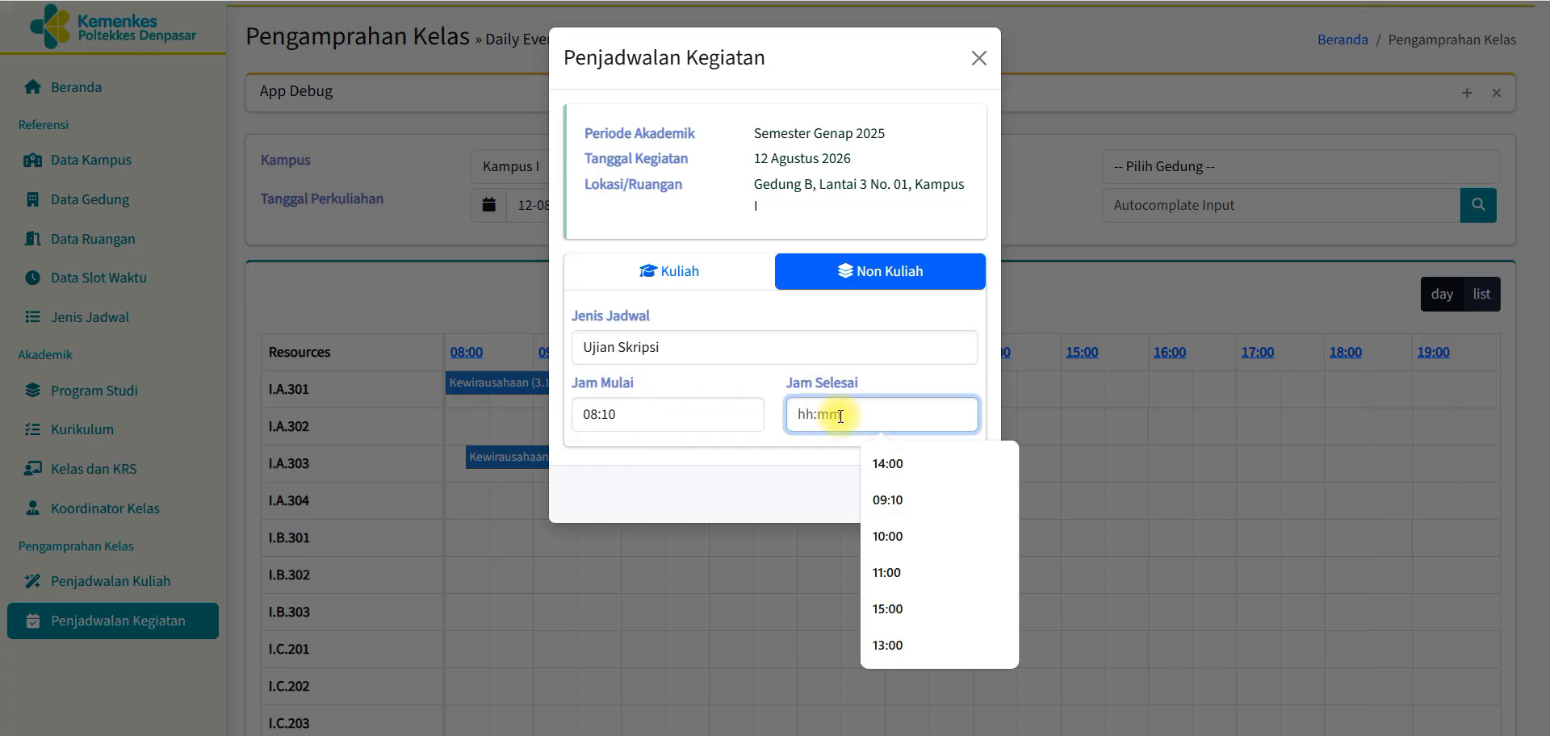
pyautogui.write('09:10')
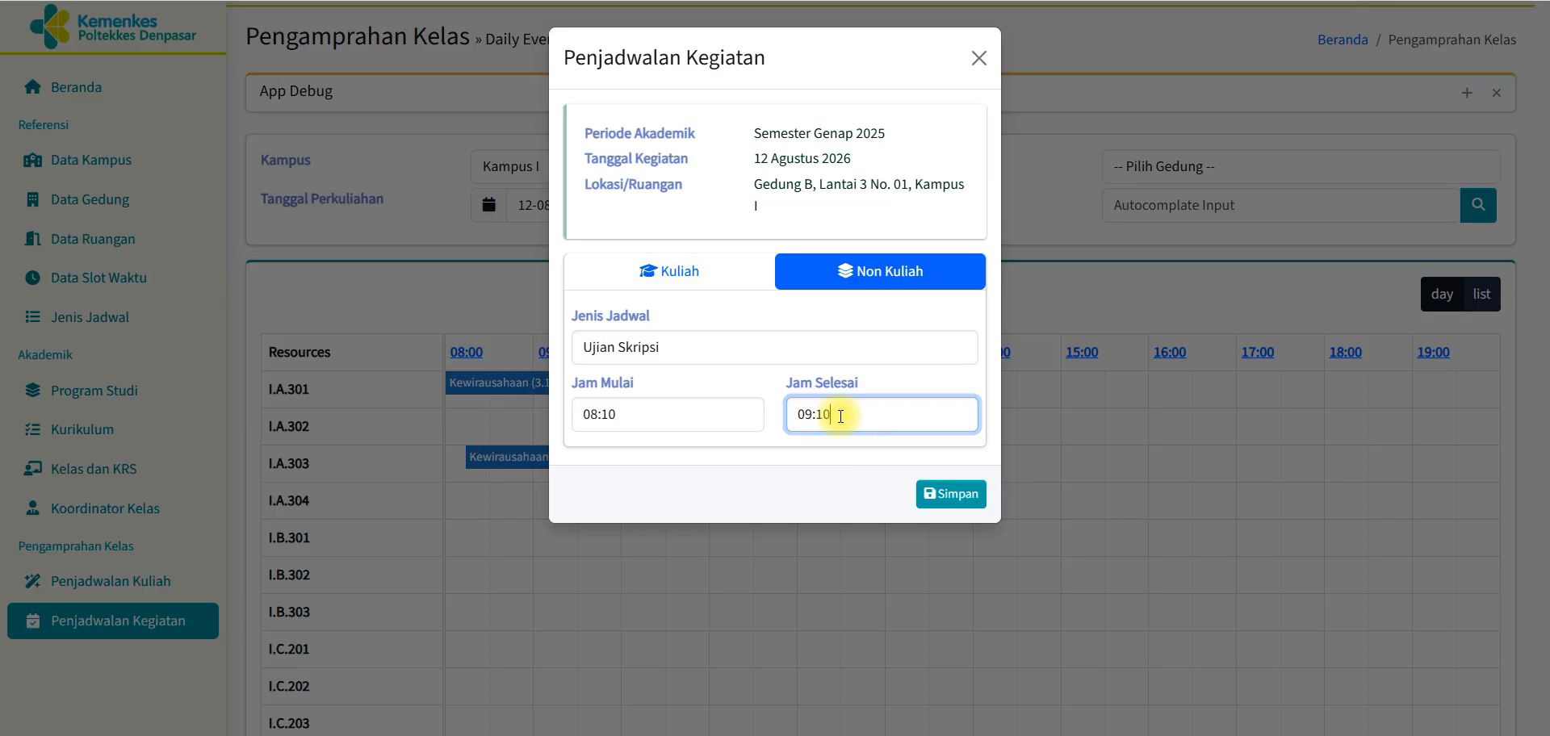
pyautogui.click(953, 495)
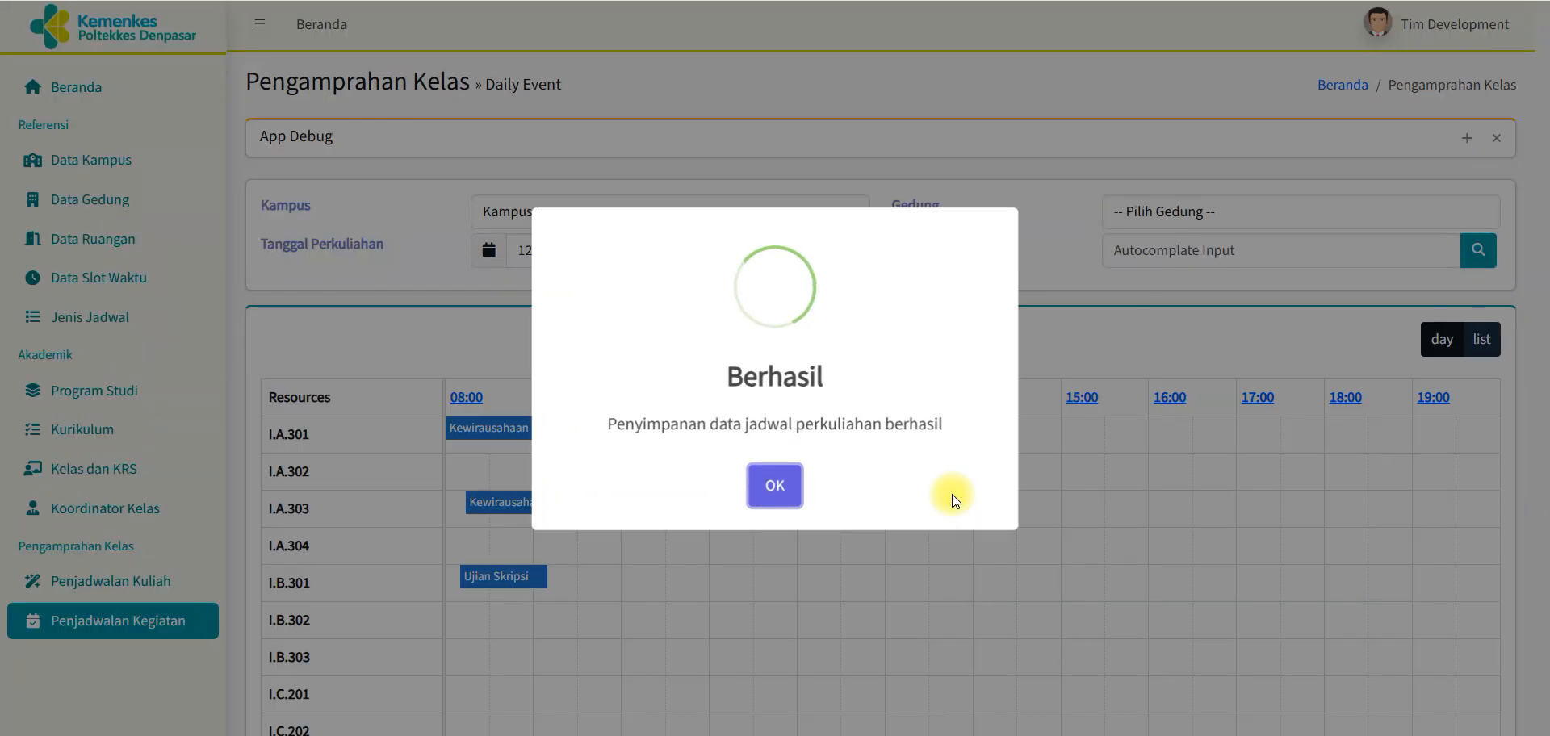
pyautogui.click(765, 477)
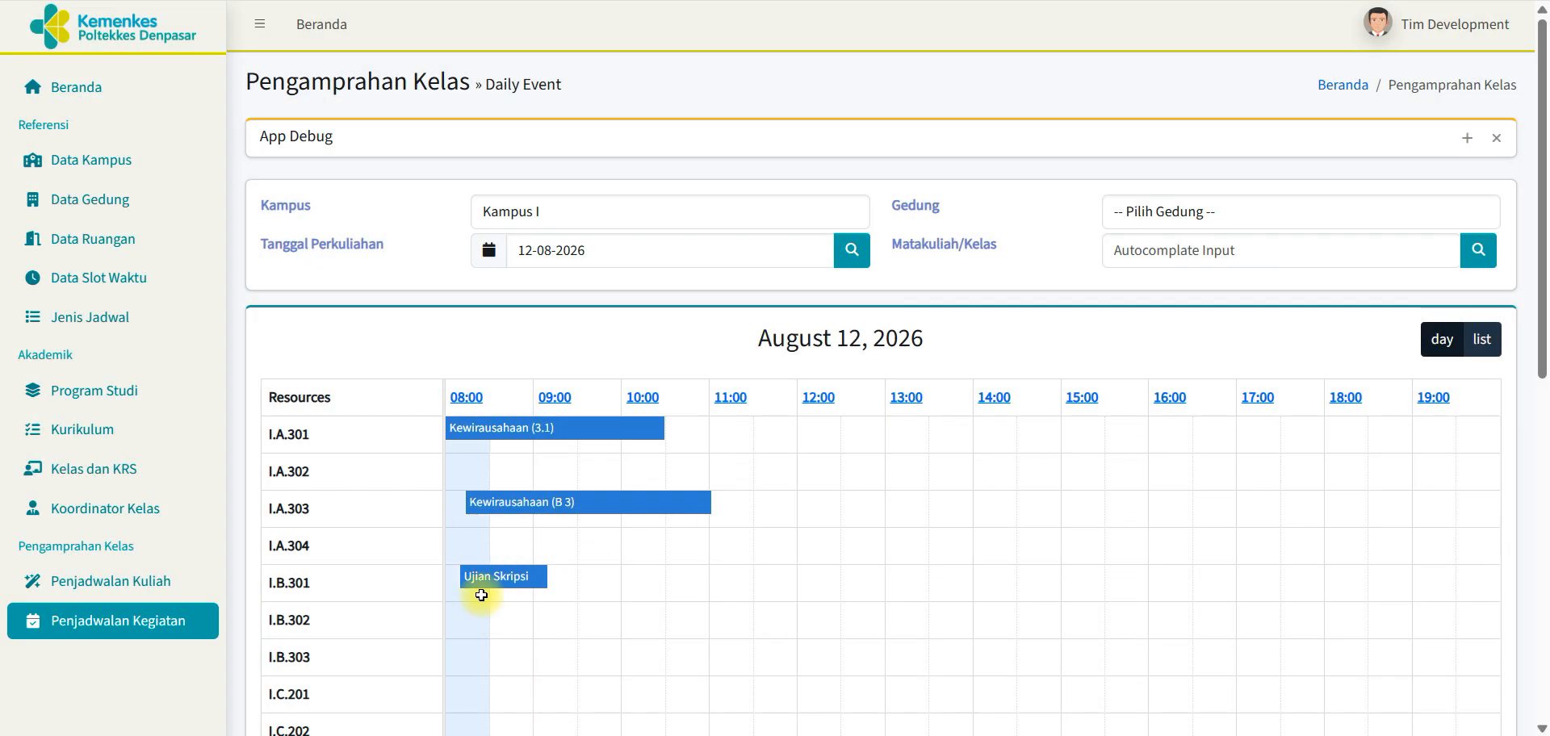
# Step: Review the activity and study program fields in the schedule information of the Ujian Skripsi booking in room I.B.301
pyautogui.moveTo(491, 585)
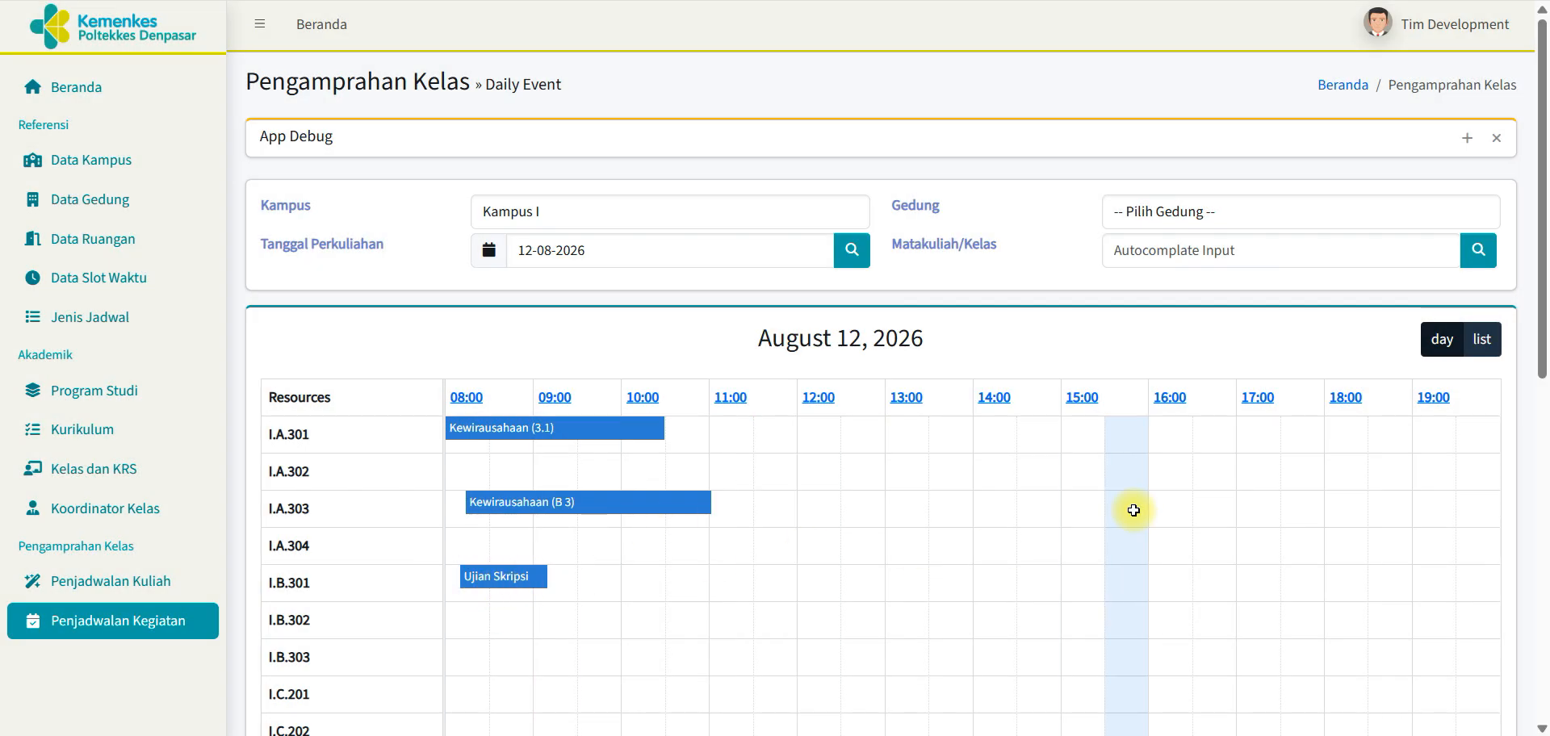
pyautogui.scroll(-1, 1142, 468)
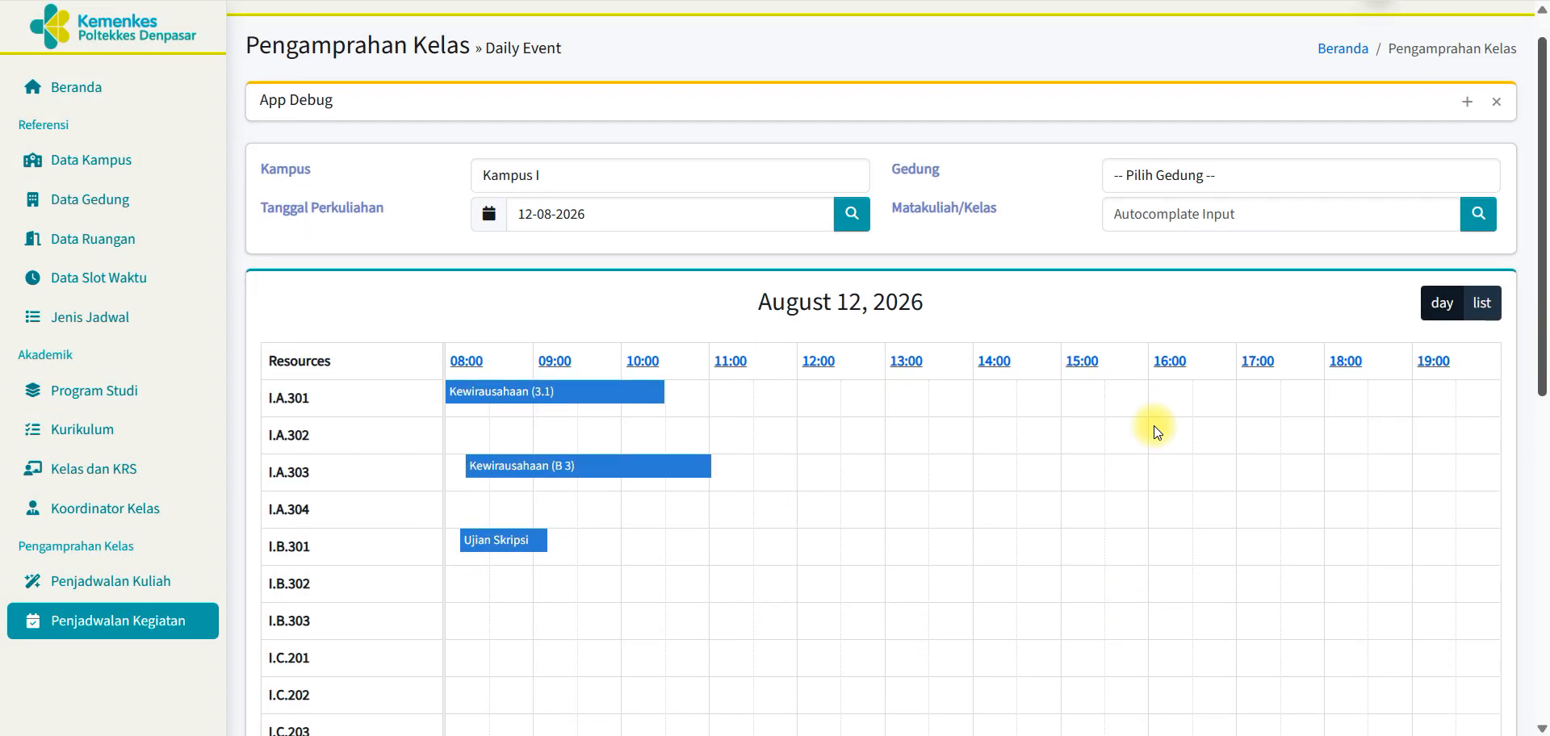
pyautogui.click(517, 541)
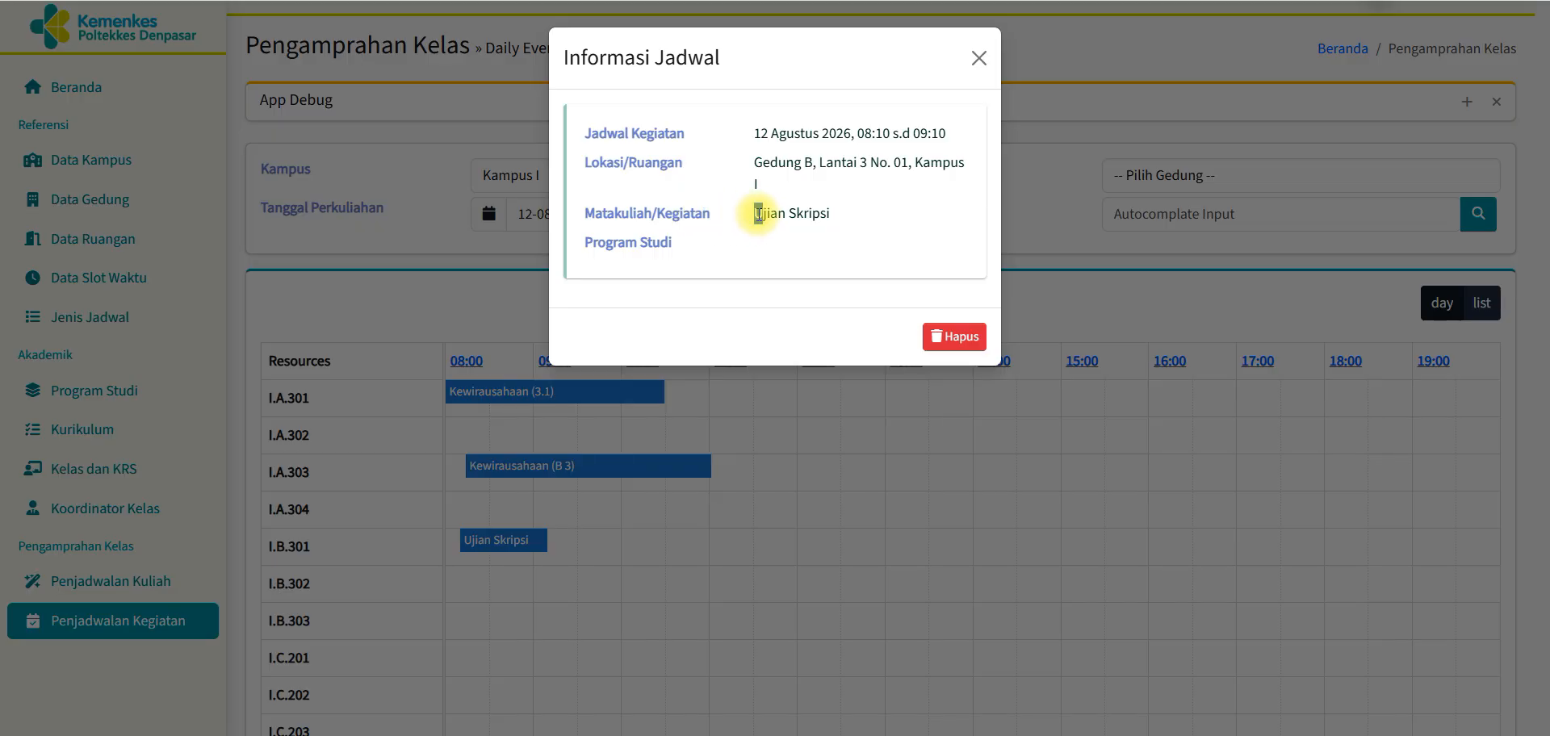
pyautogui.moveTo(756, 214); pyautogui.dragTo(843, 220)
pyautogui.click(820, 220)
pyautogui.moveTo(746, 218); pyautogui.dragTo(858, 215)
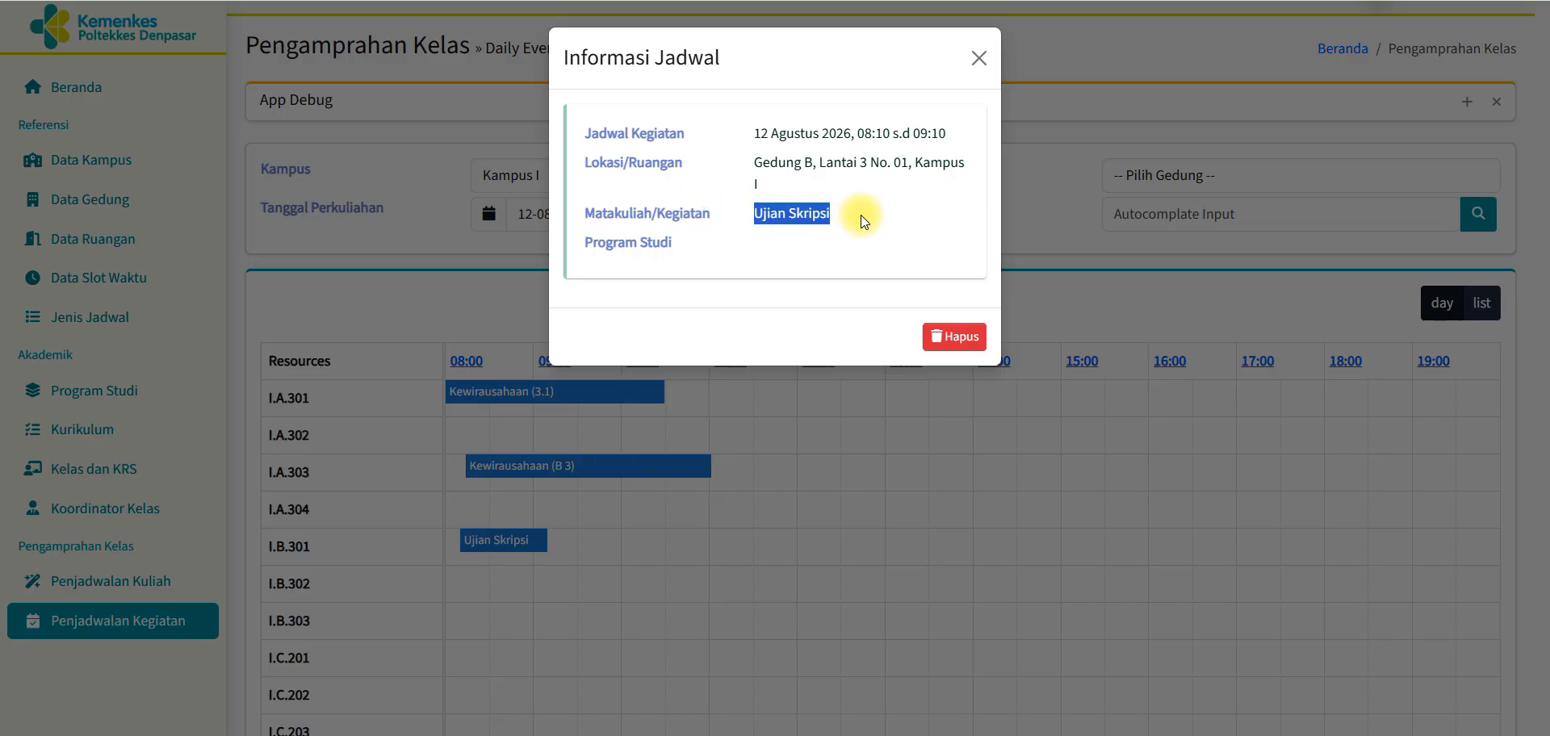
pyautogui.moveTo(639, 242); pyautogui.dragTo(598, 243)
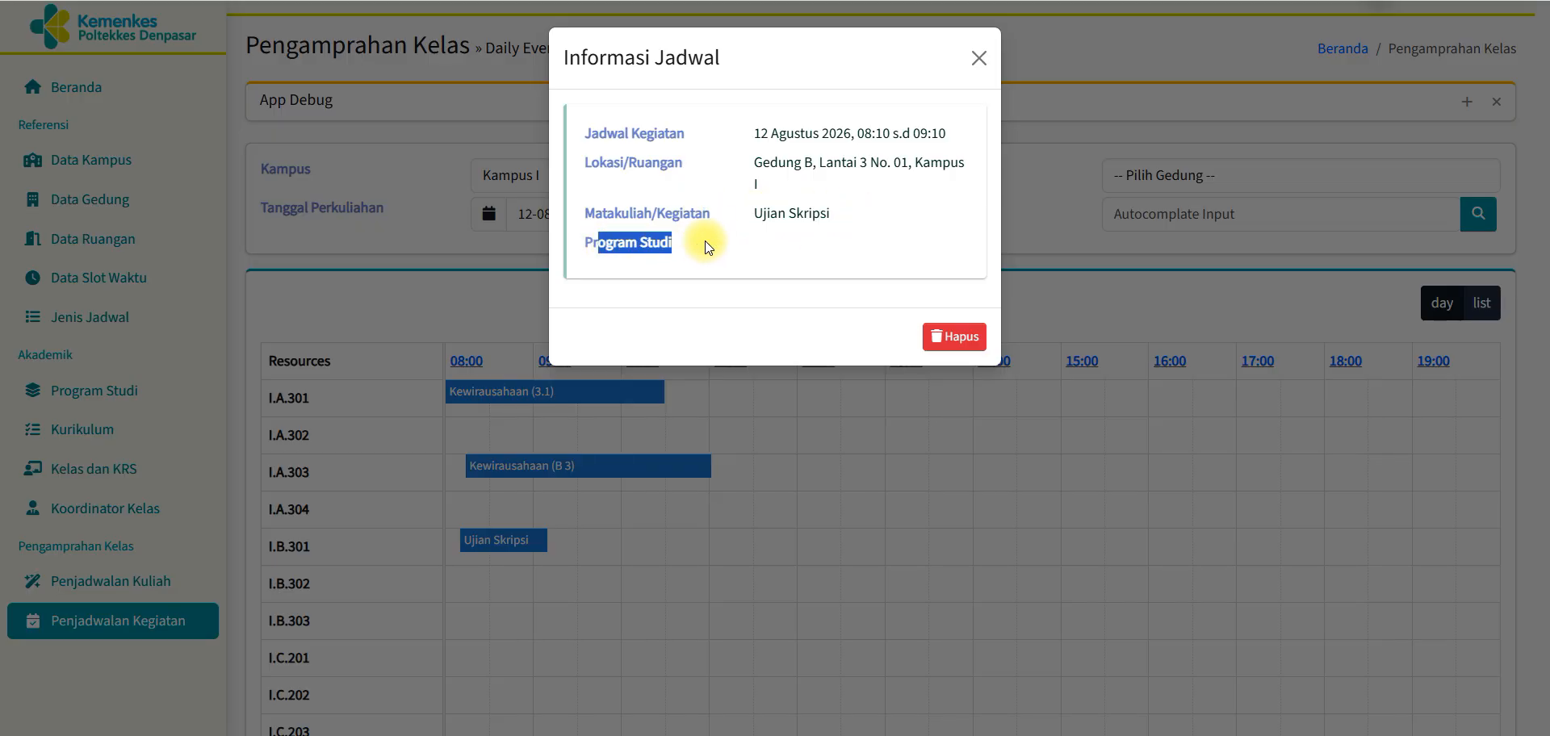
pyautogui.click(729, 248)
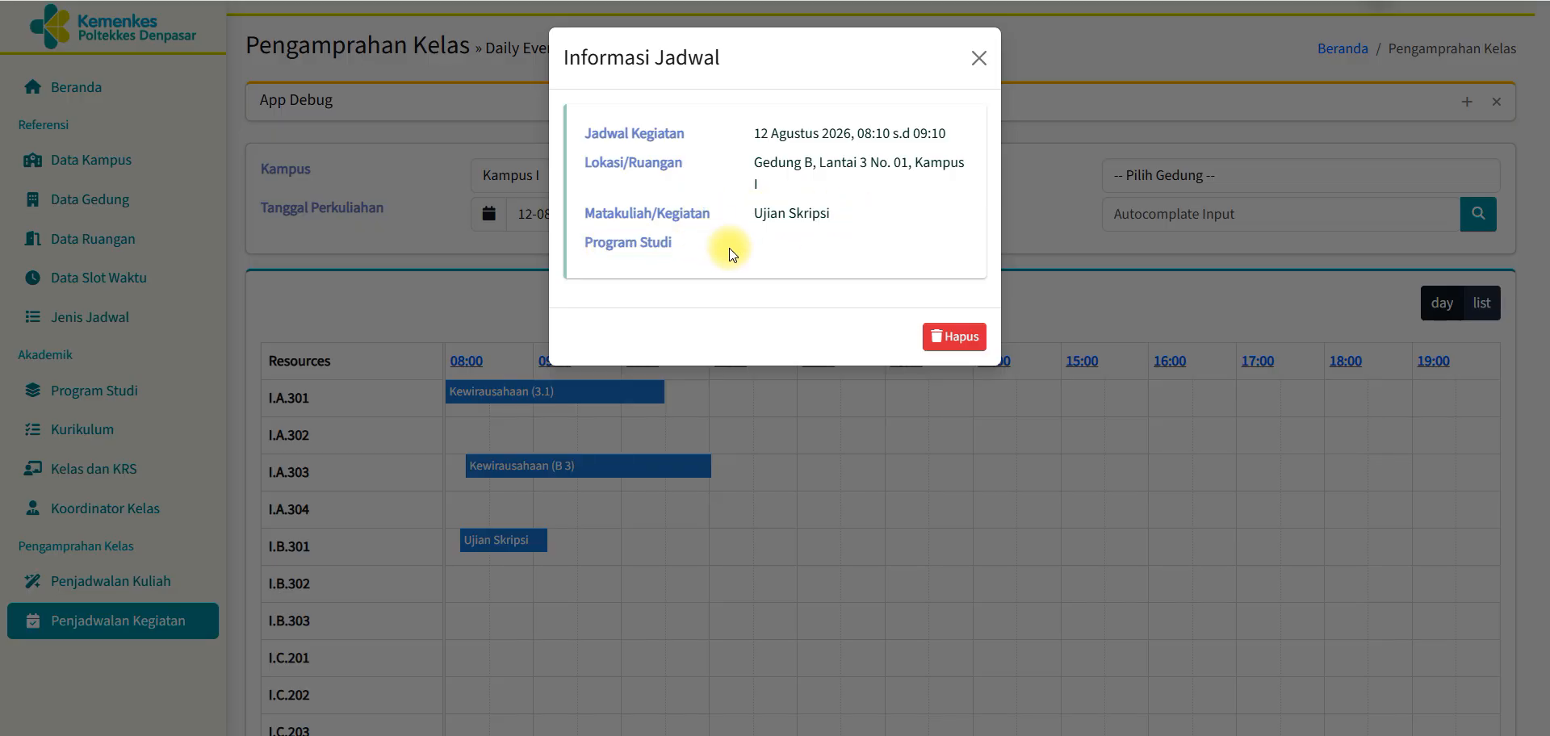
pyautogui.click(980, 53)
# Step: Review the course and study program in the Kewirausahaan (B 3) booking's schedule information and close it
pyautogui.click(623, 466)
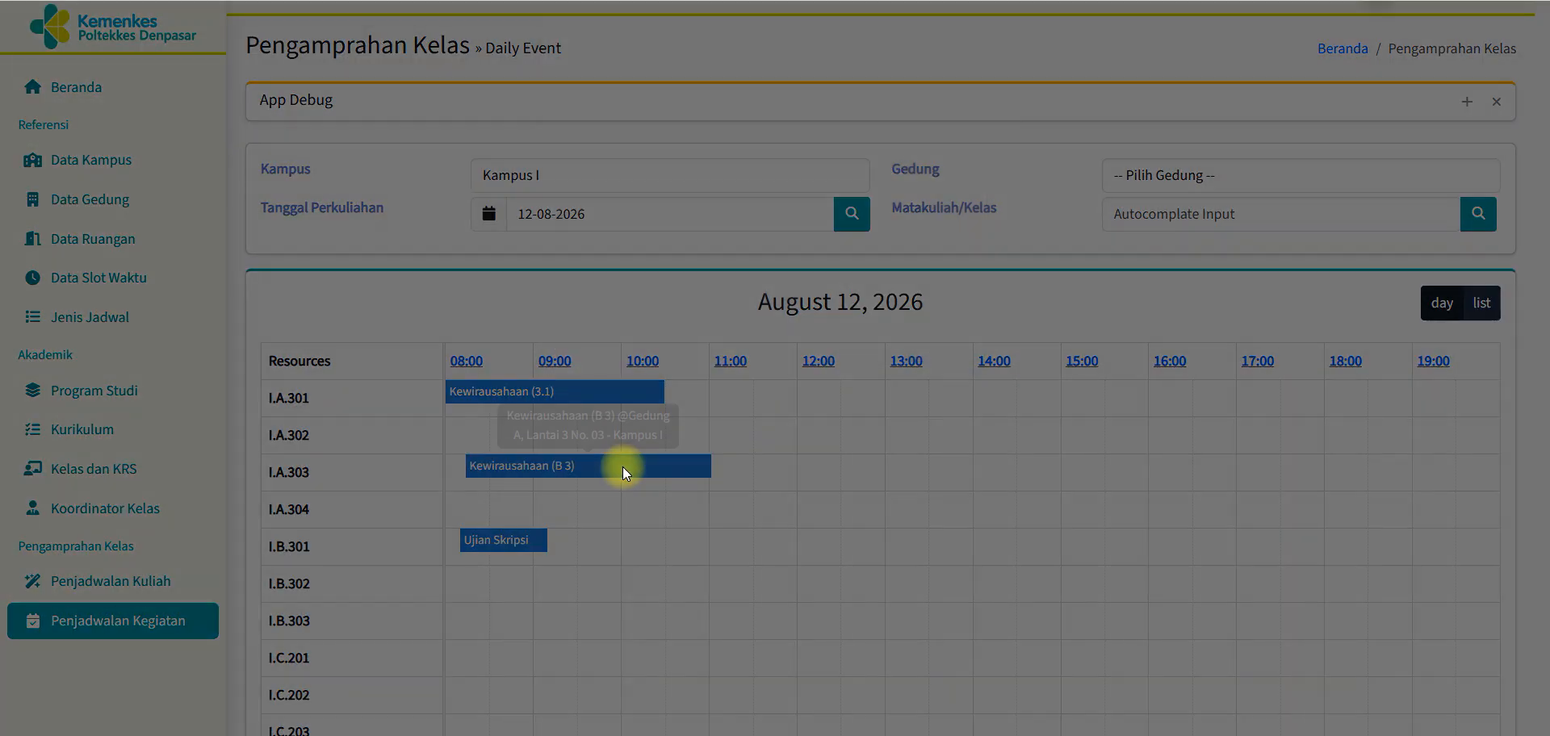
pyautogui.moveTo(752, 213); pyautogui.dragTo(913, 216)
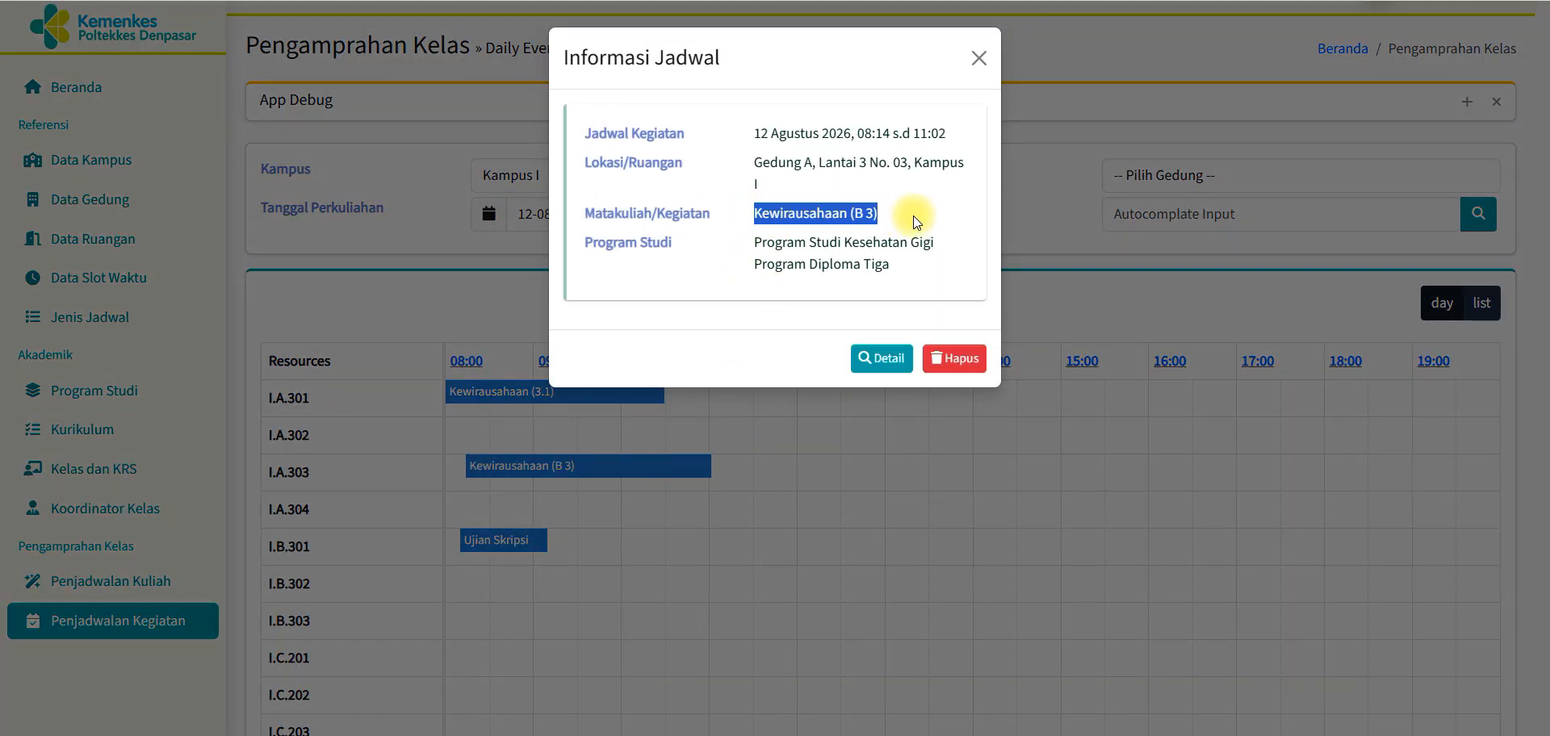
pyautogui.moveTo(752, 241); pyautogui.dragTo(878, 264)
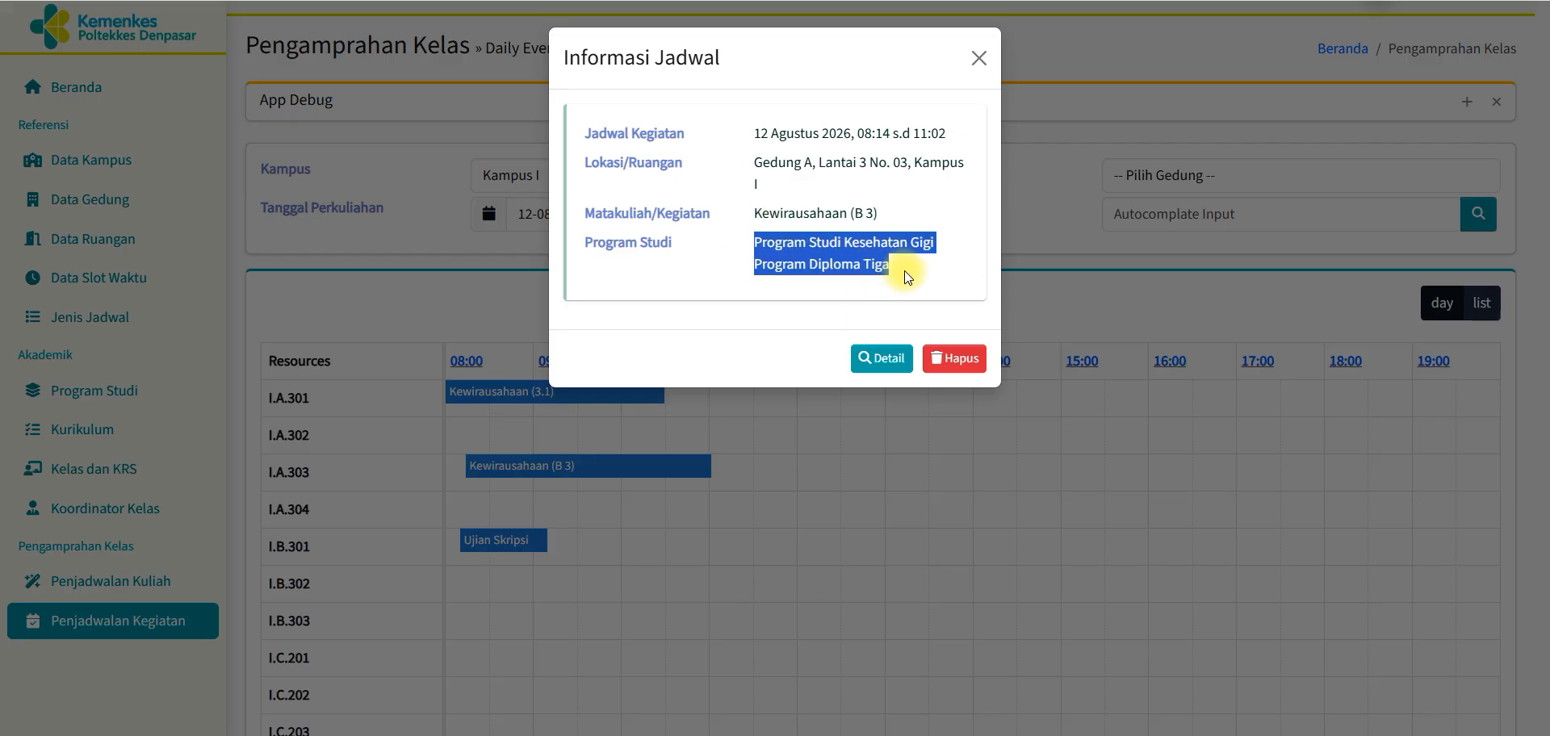
pyautogui.click(719, 342)
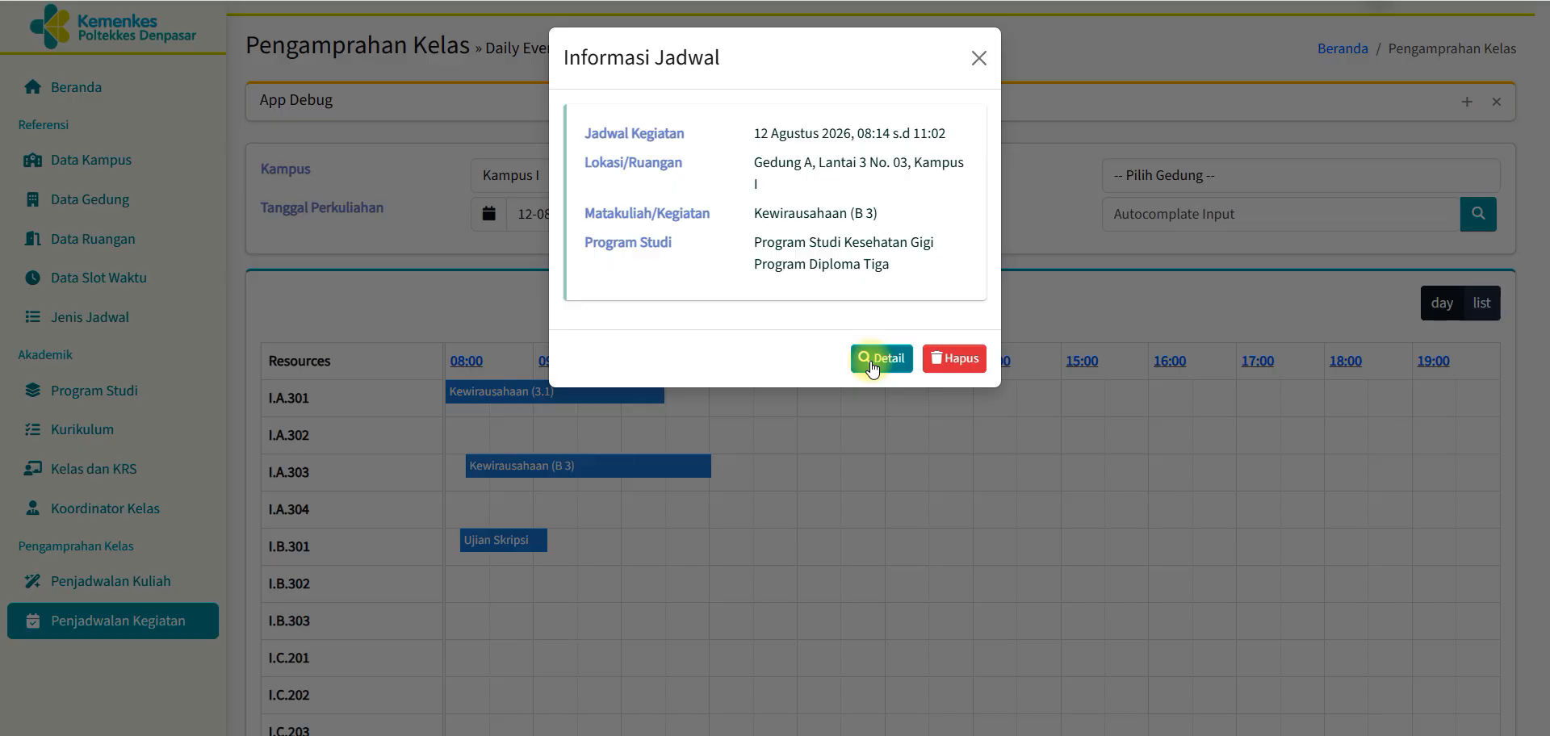
pyautogui.click(888, 548)
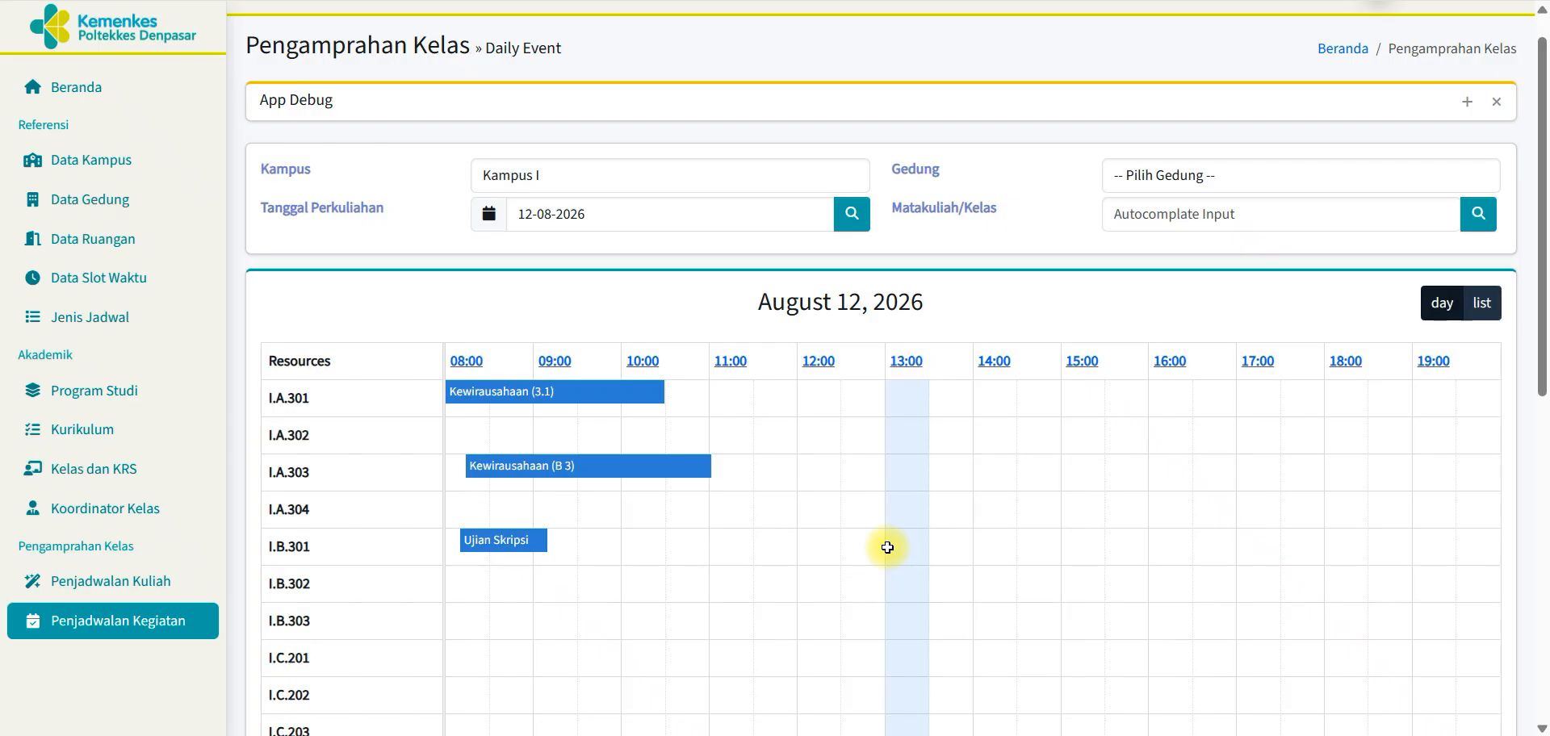